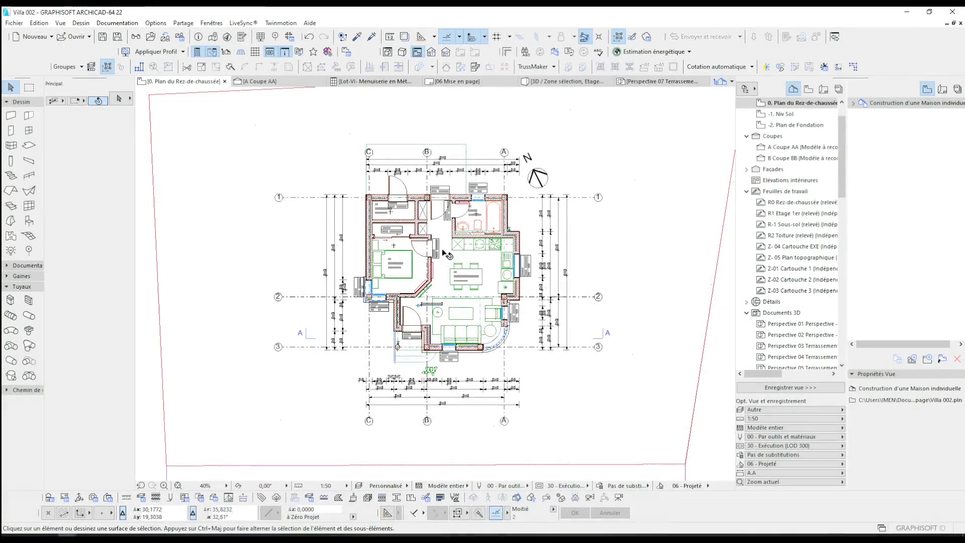
Examine the ground-floor plan and the colour-coded legend of pipes and ducts, from Chauffage to Désenfumage.
scroll(451, 245, up, 6)
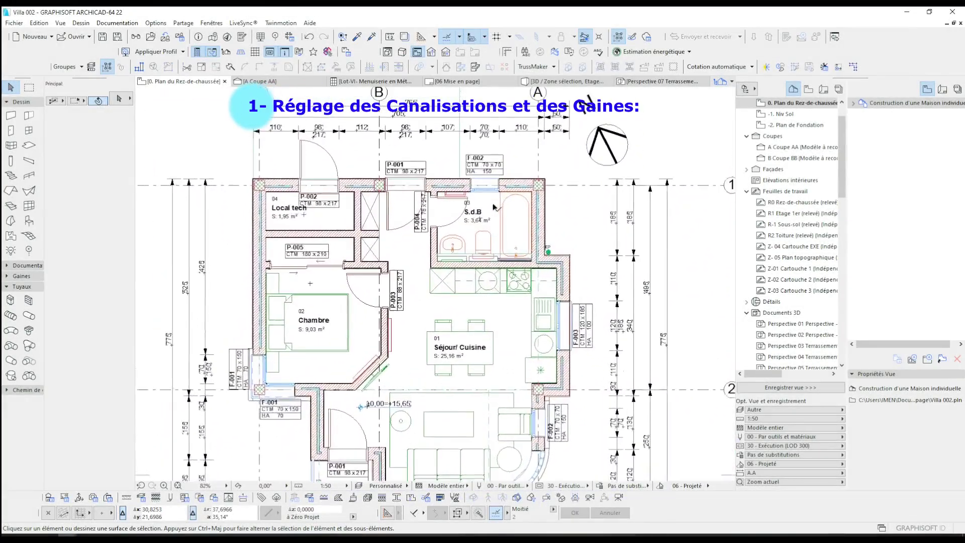
middle_drag(557, 380, 579, 335)
scroll(534, 351, down, 3)
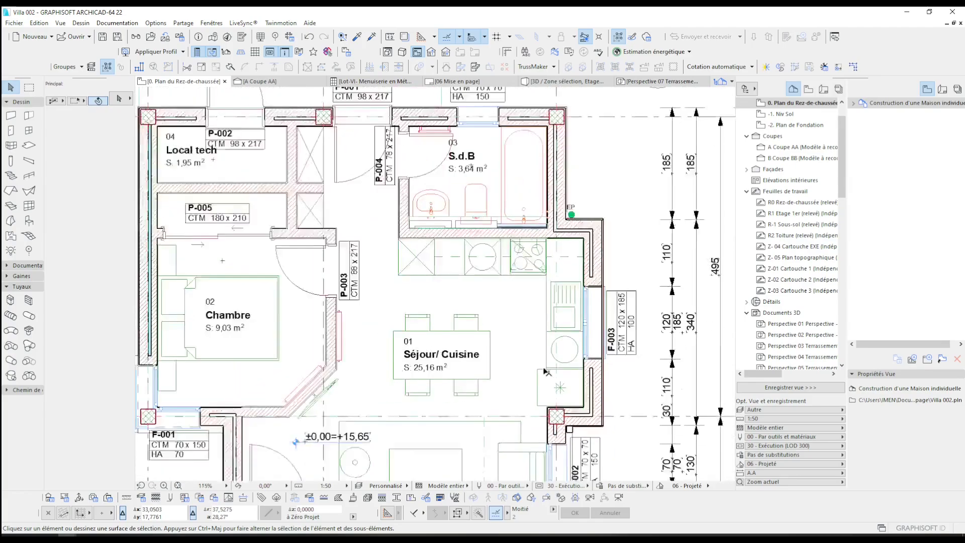
middle_drag(427, 349, 421, 318)
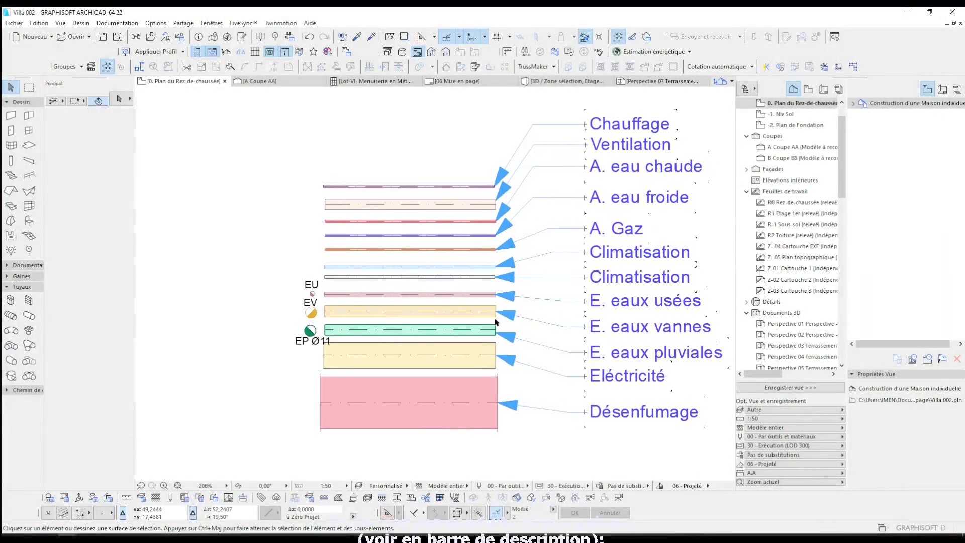
scroll(447, 186, up, 5)
scroll(492, 150, down, 2)
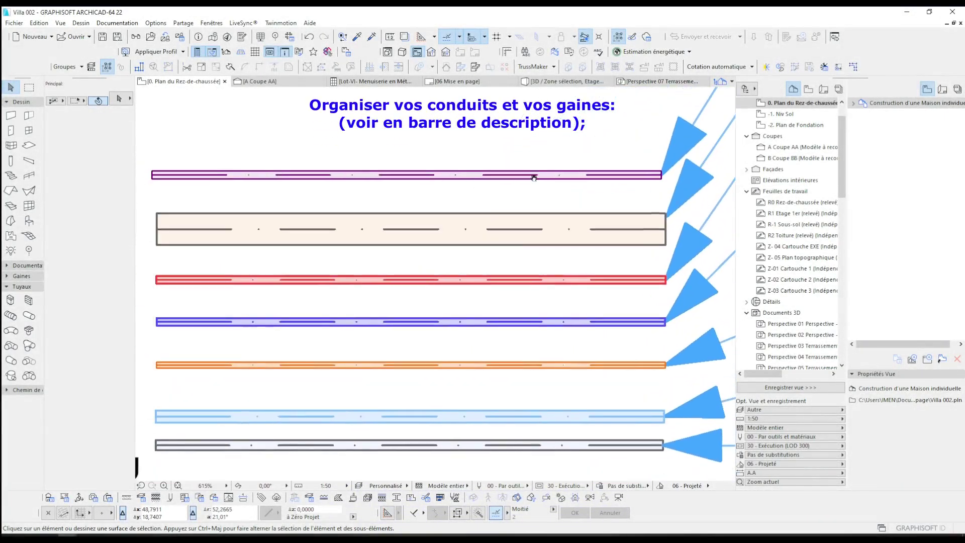
scroll(481, 255, down, 3)
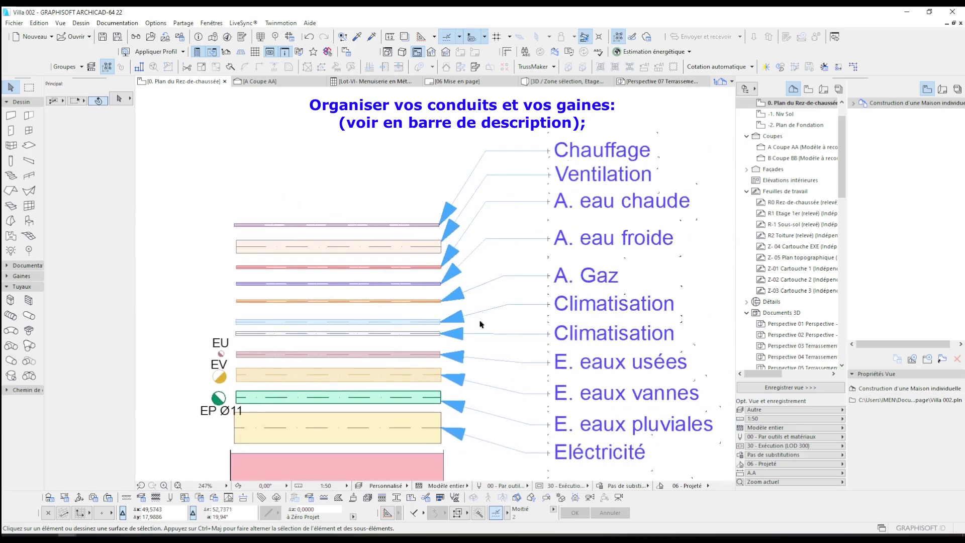
scroll(441, 254, up, 5)
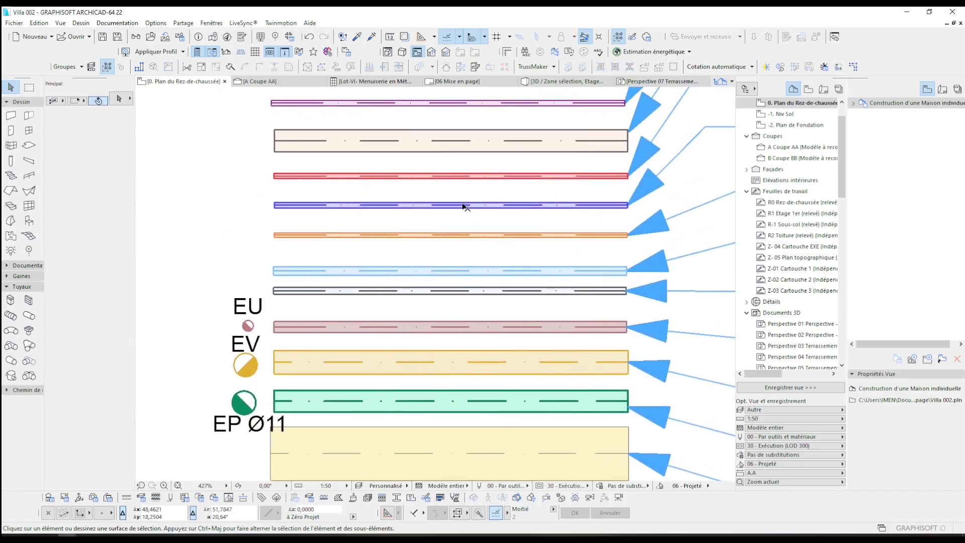
scroll(486, 208, down, 3)
middle_drag(439, 304, 478, 308)
scroll(468, 297, down, 3)
scroll(345, 274, up, 5)
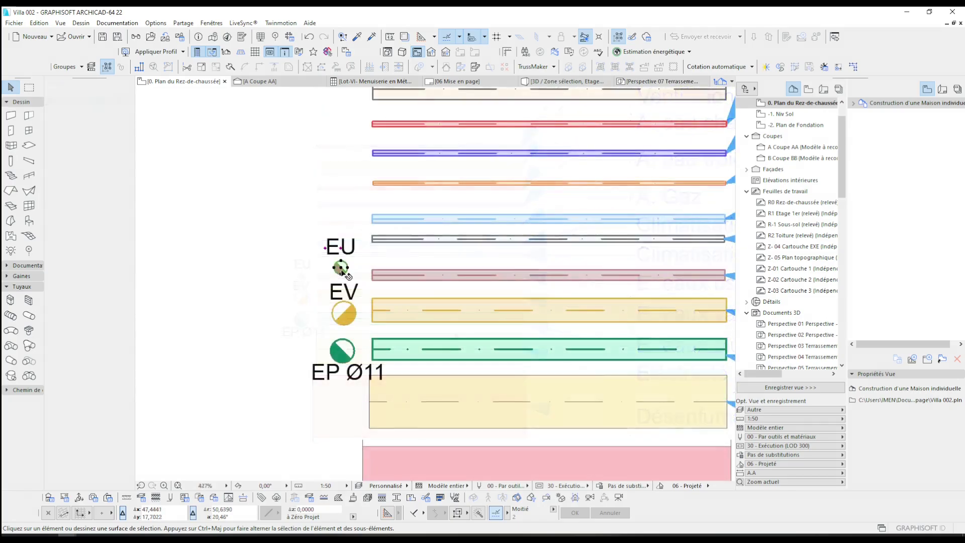
Inspect the settings of the EU symbol and look over the EV and EP symbols in the legend.
click(346, 277)
scroll(346, 271, up, 2)
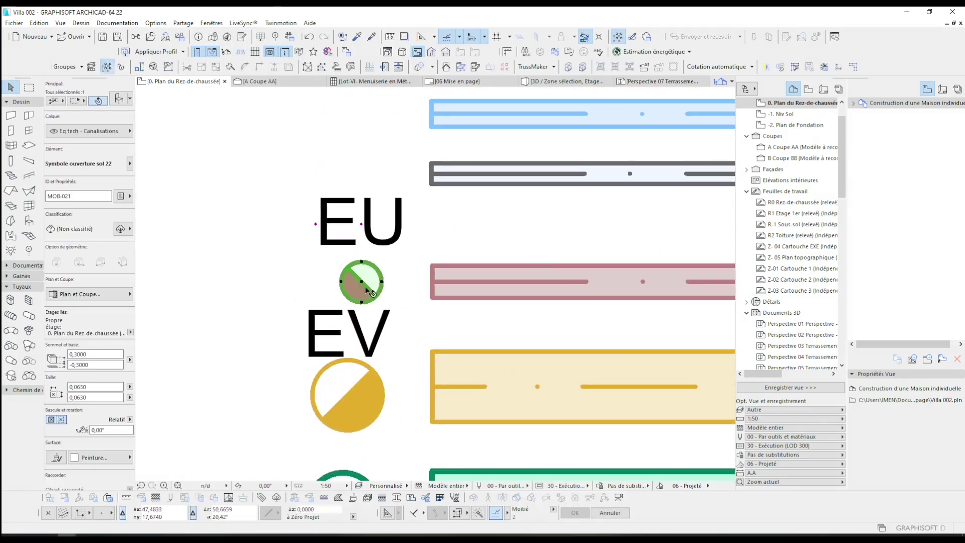
key(Escape)
scroll(333, 285, down, 1)
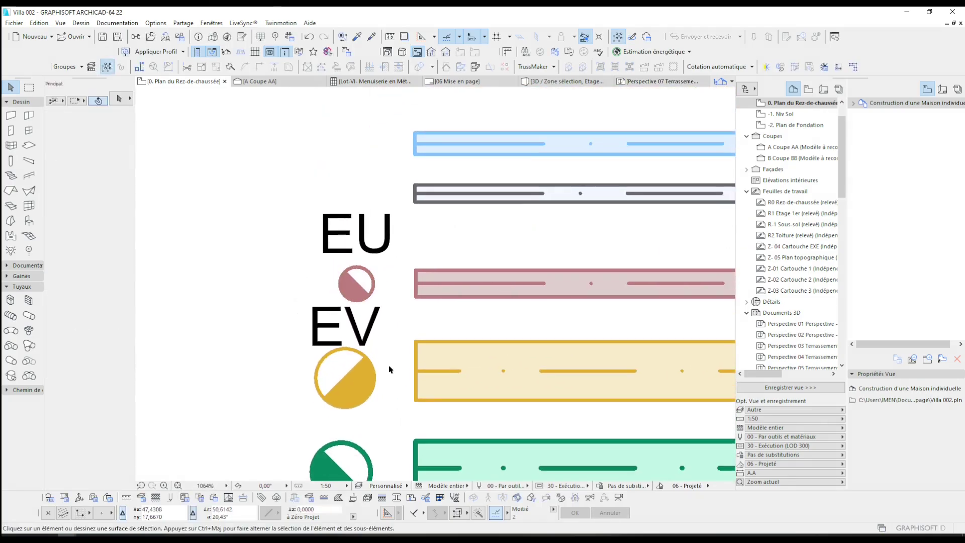
scroll(373, 304, down, 3)
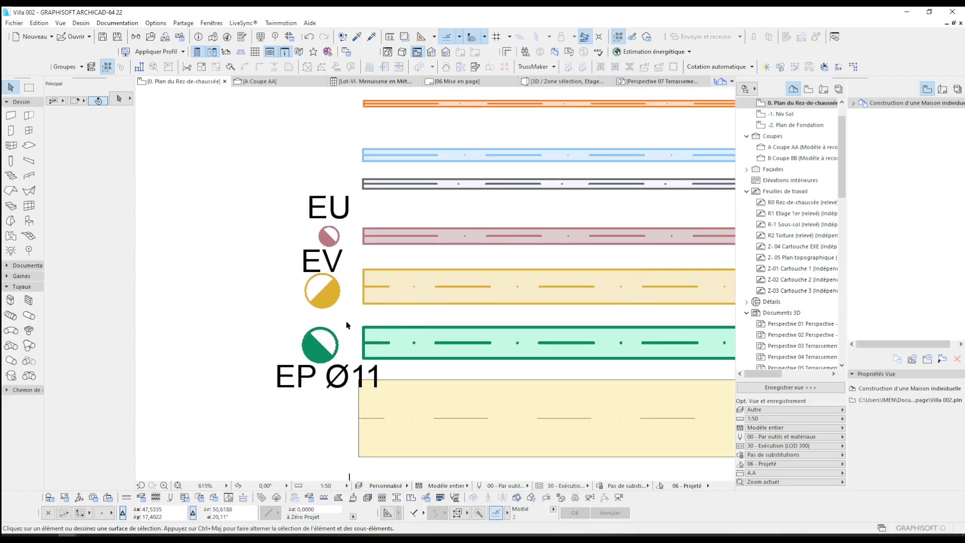
scroll(346, 326, down, 6)
Apply the work environment profile "Profil MEP 22".
click(119, 23)
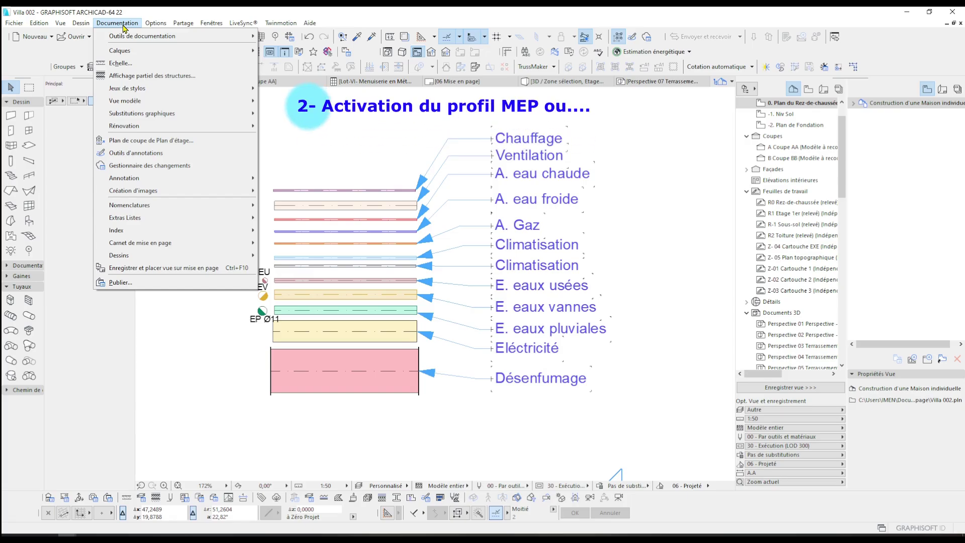
mouse_move(153, 25)
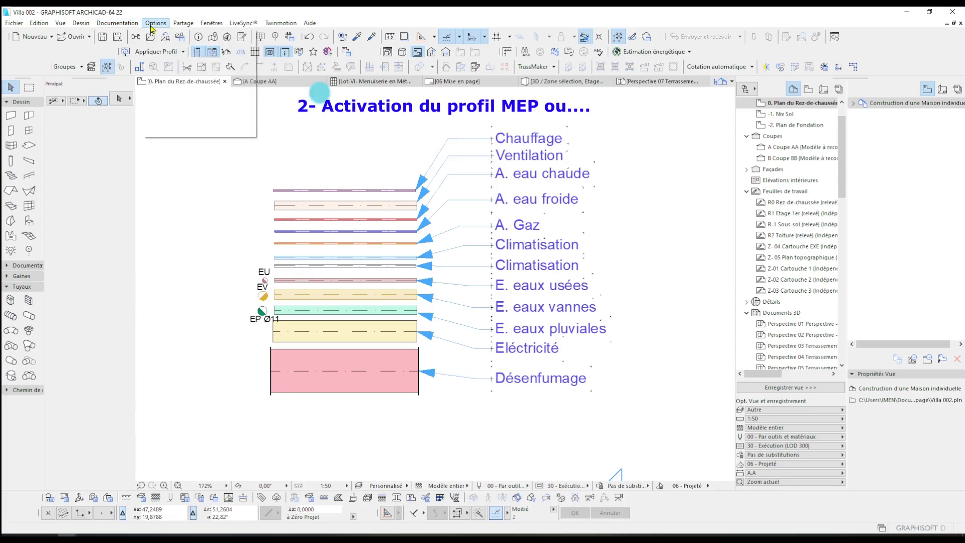
mouse_move(180, 123)
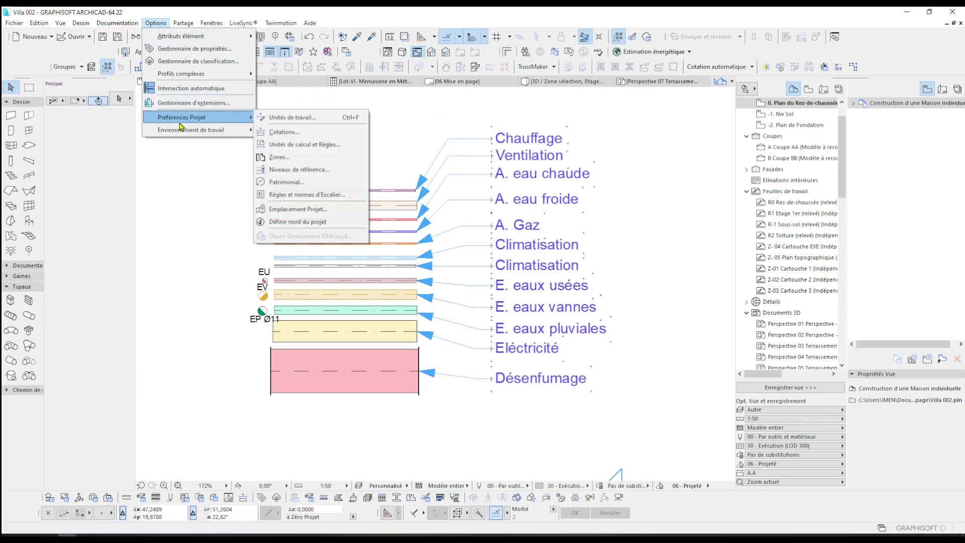
mouse_move(280, 146)
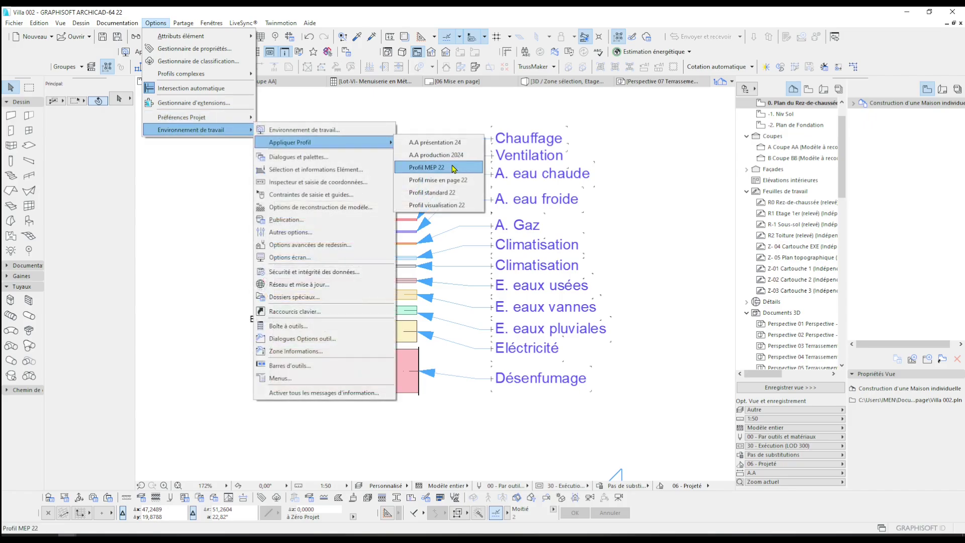
click(427, 167)
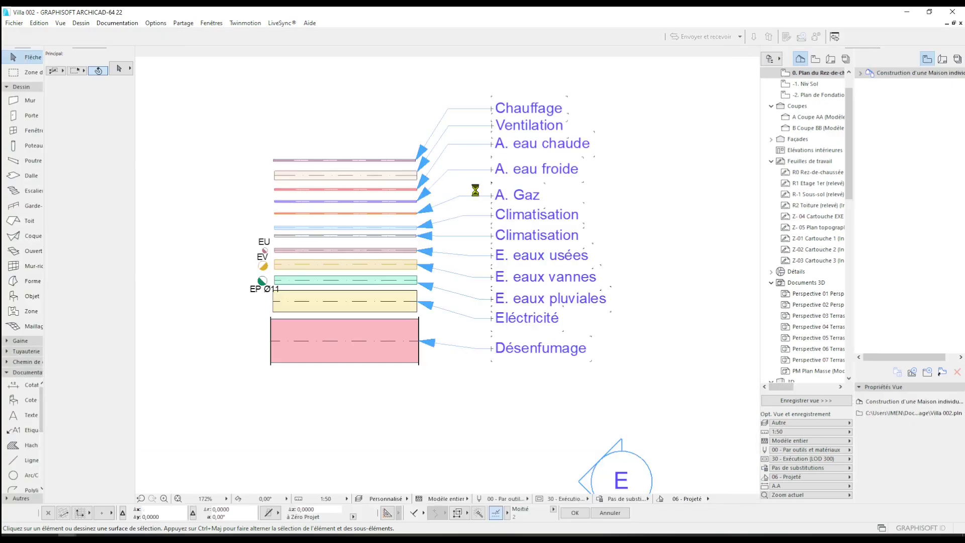
Open the MEP systems settings and place the dialog so the pipe and duct legend stays readable.
click(119, 23)
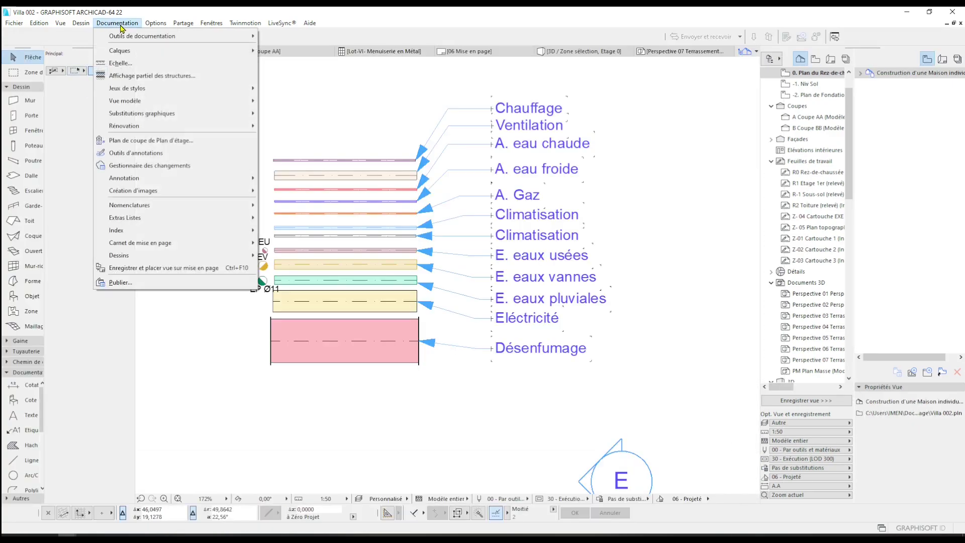
mouse_move(75, 25)
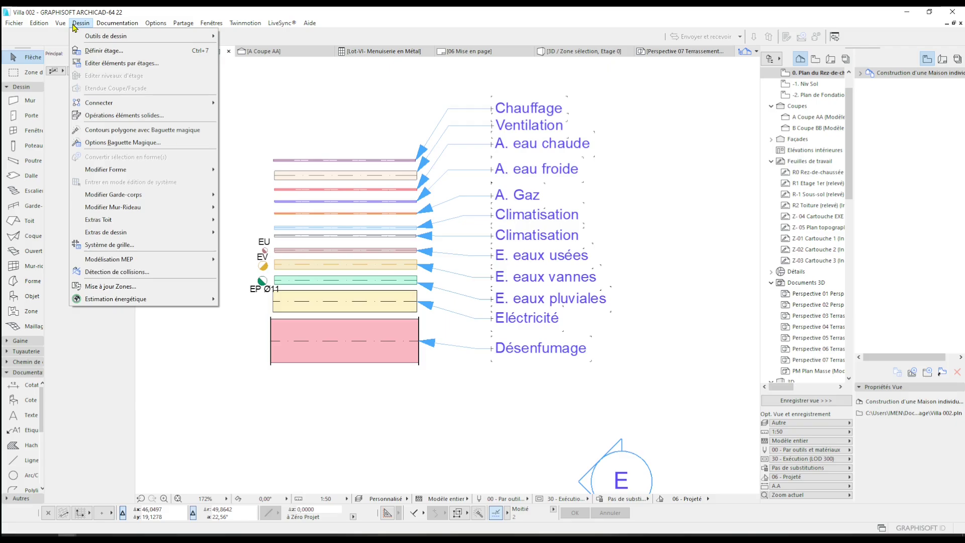
mouse_move(116, 260)
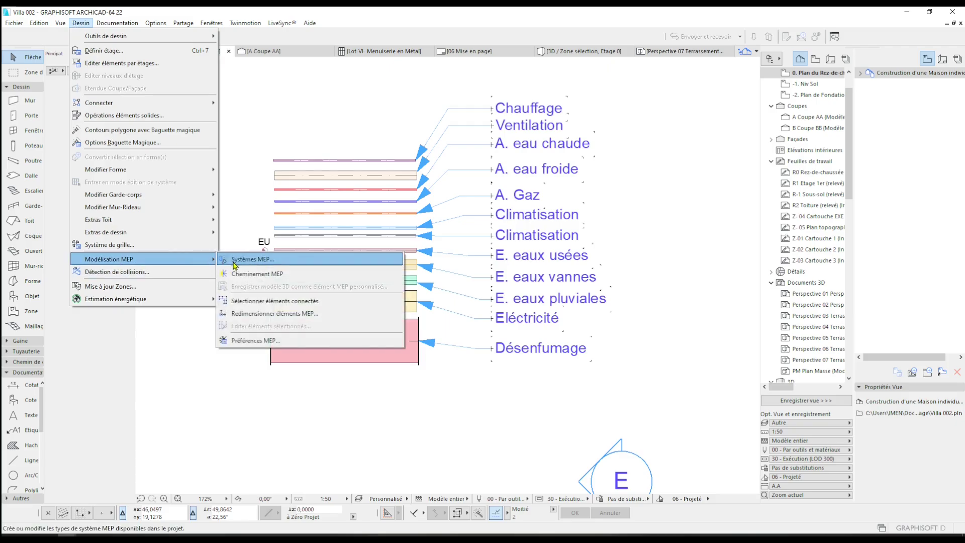
click(235, 260)
drag(603, 138, 690, 111)
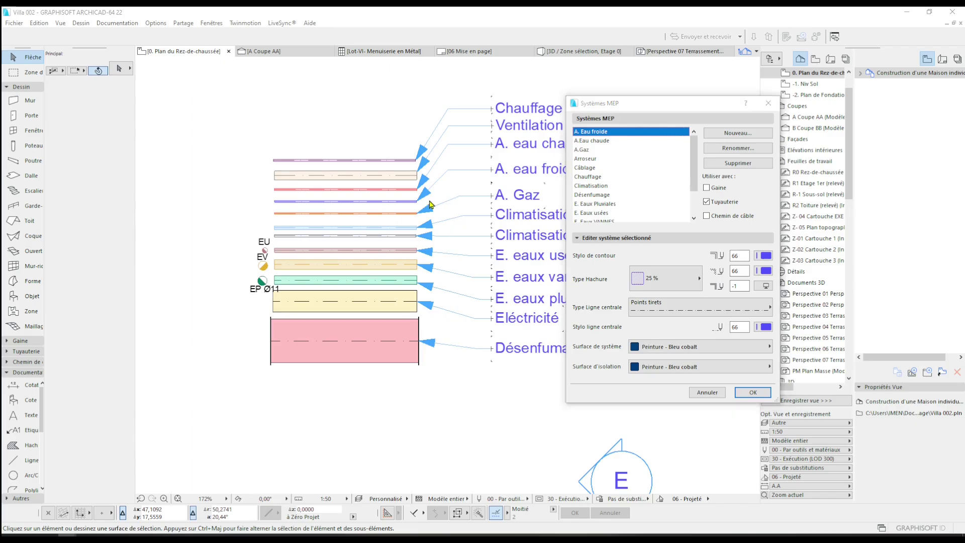
drag(673, 111, 696, 108)
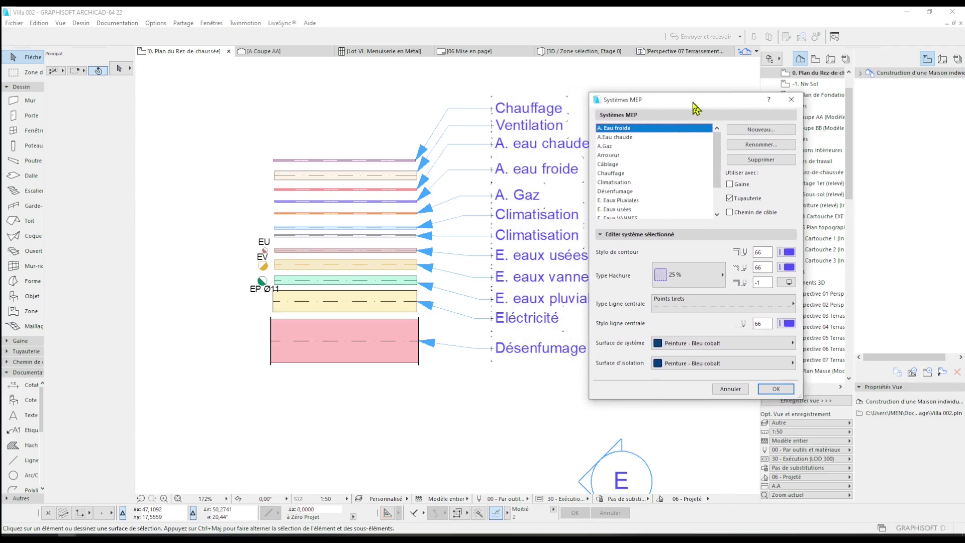
Review the pens, fills and surfaces of the MEP systems, including A.Eau chaude, A.Gaz, Câblage, Chauffage, Climatisation and Désenfumage.
click(623, 139)
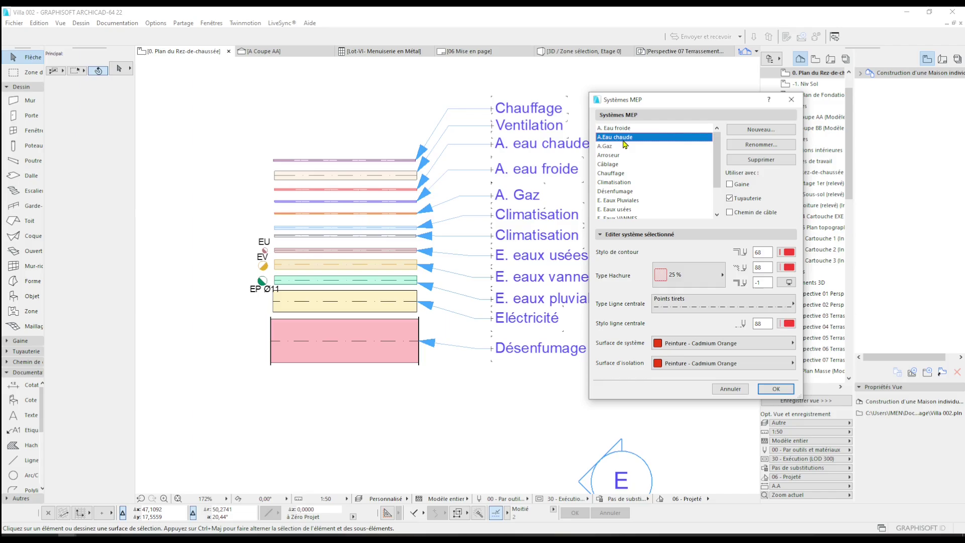
key(Down)
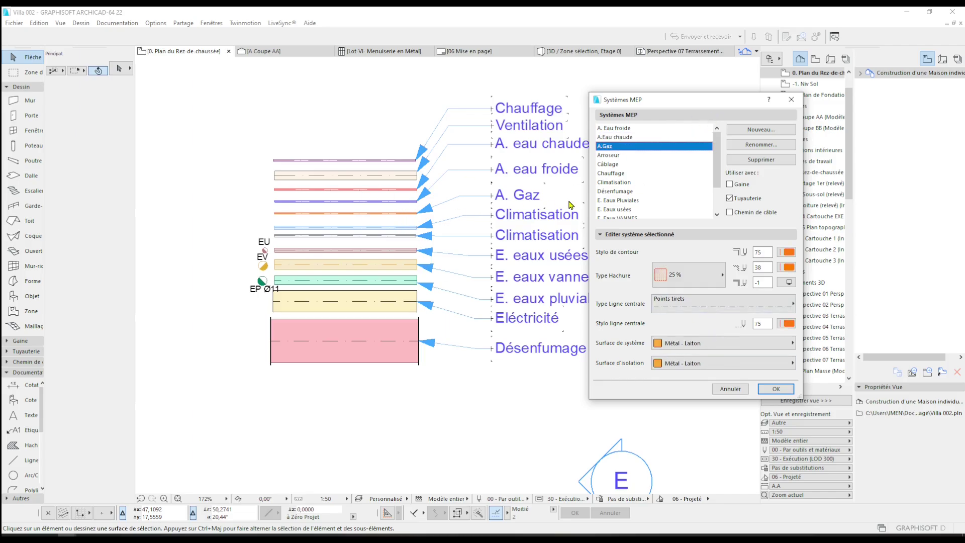
click(613, 165)
click(619, 173)
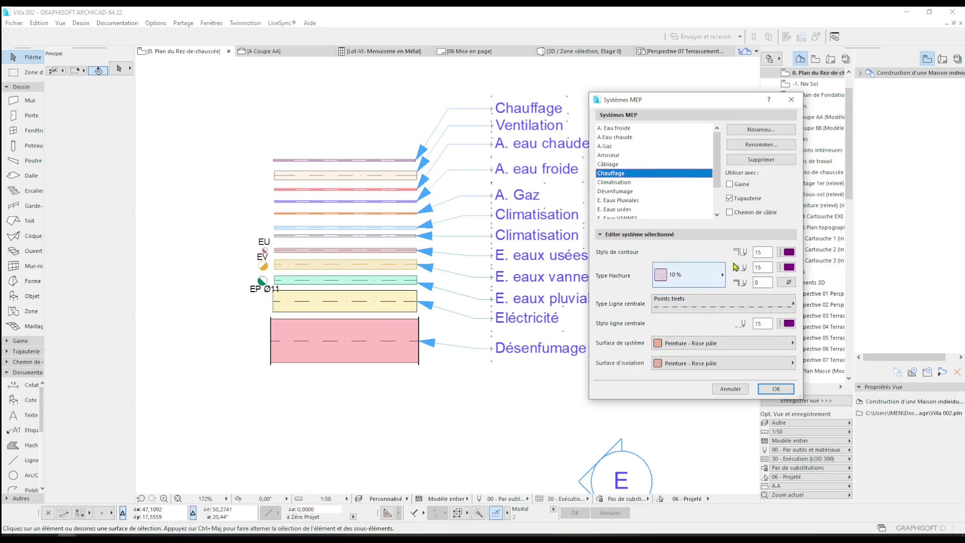
click(644, 184)
click(640, 192)
drag(717, 179, 717, 204)
click(623, 165)
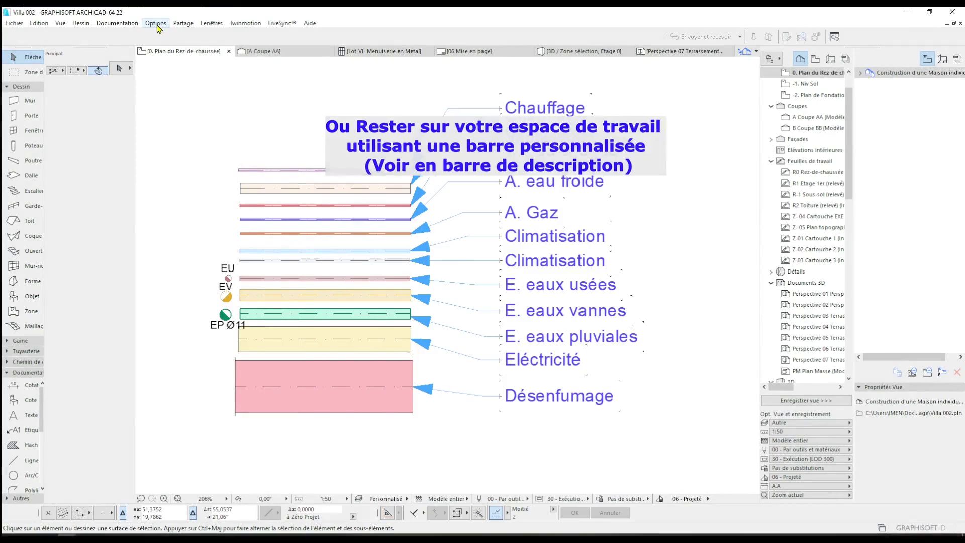
Apply the "A.A production 2024" work environment profile and move the Groupes toolbar to the start of its row.
click(155, 25)
mouse_move(196, 129)
mouse_move(306, 145)
click(427, 154)
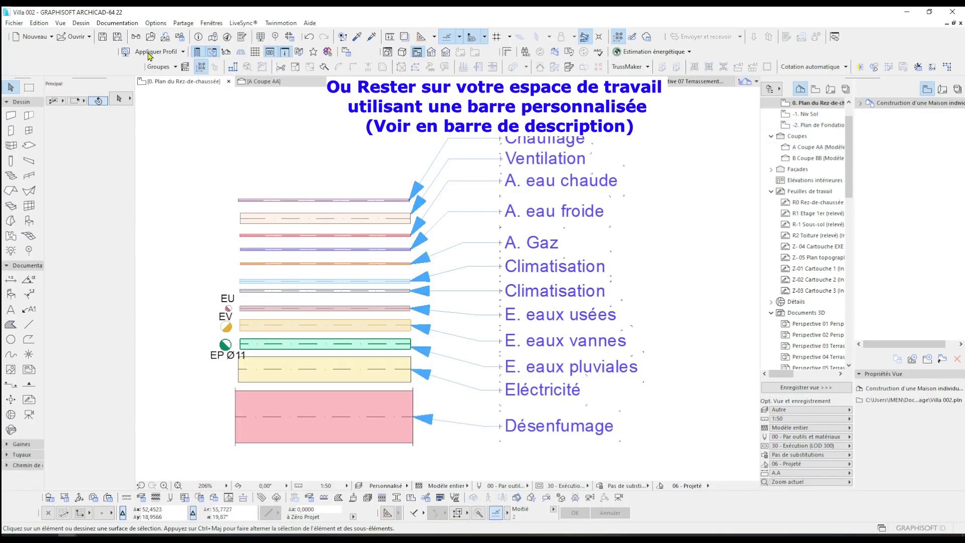
drag(143, 64, 39, 63)
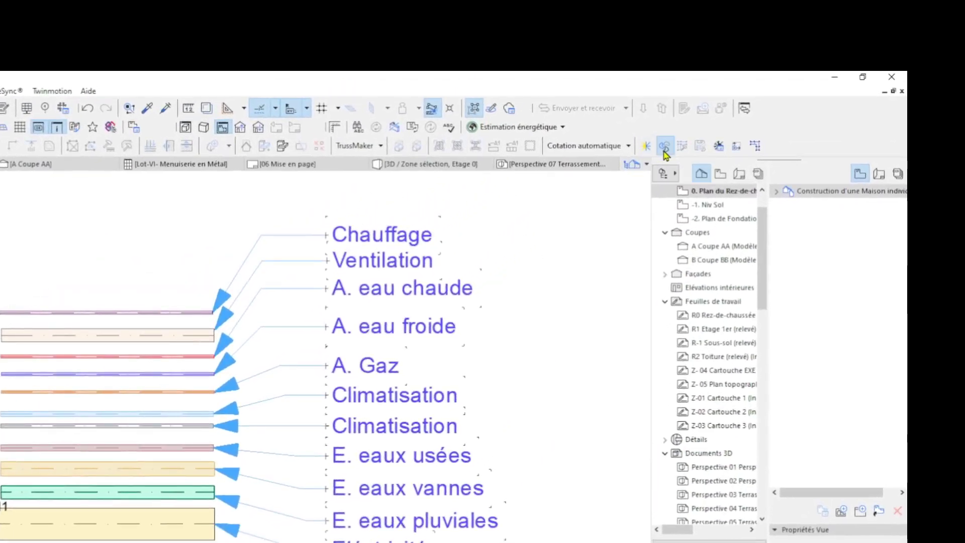
Look at the MEP systems and MEP routing commands available in the custom toolbar, closing what they open.
click(675, 141)
click(690, 187)
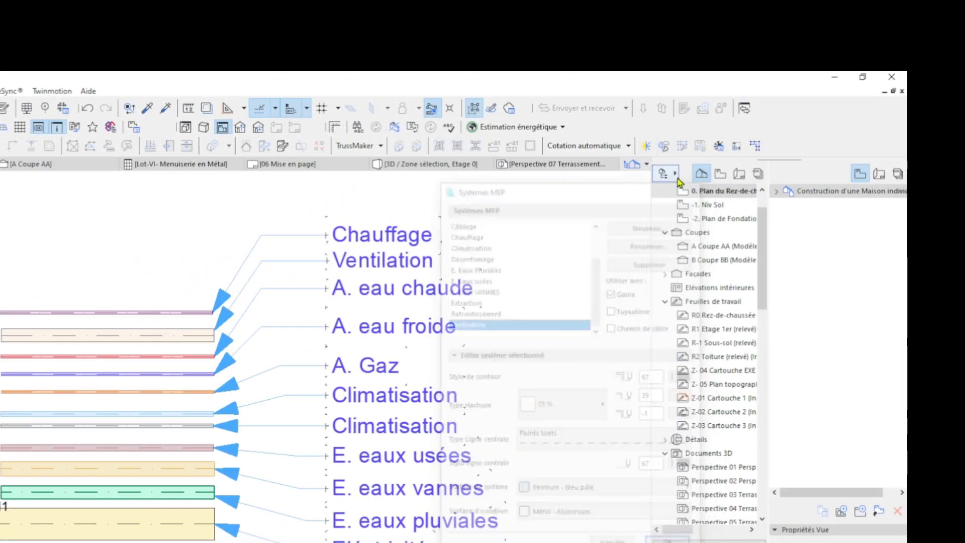
click(646, 145)
click(317, 202)
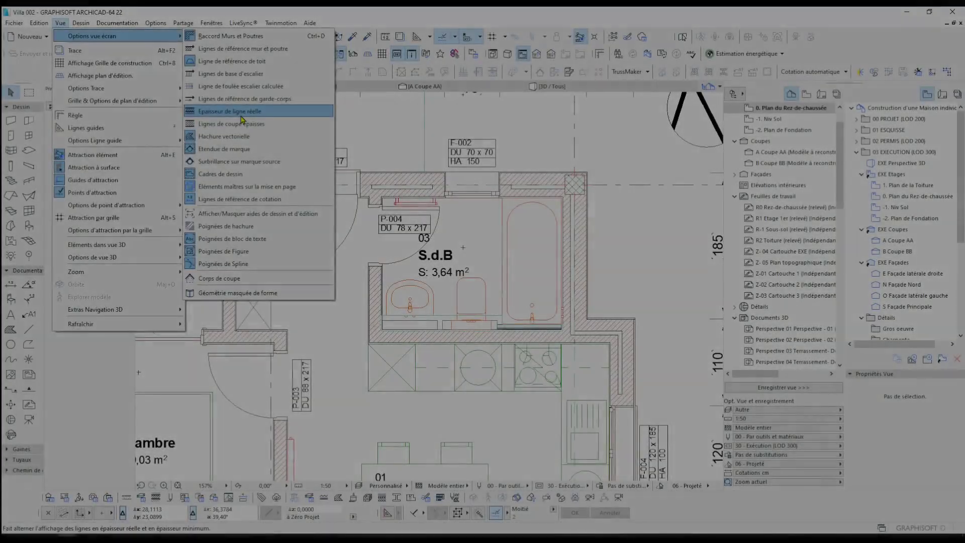
Turn on true line thickness in the floor plan and inspect the settings of the washbasin in the S.d.B room.
click(242, 119)
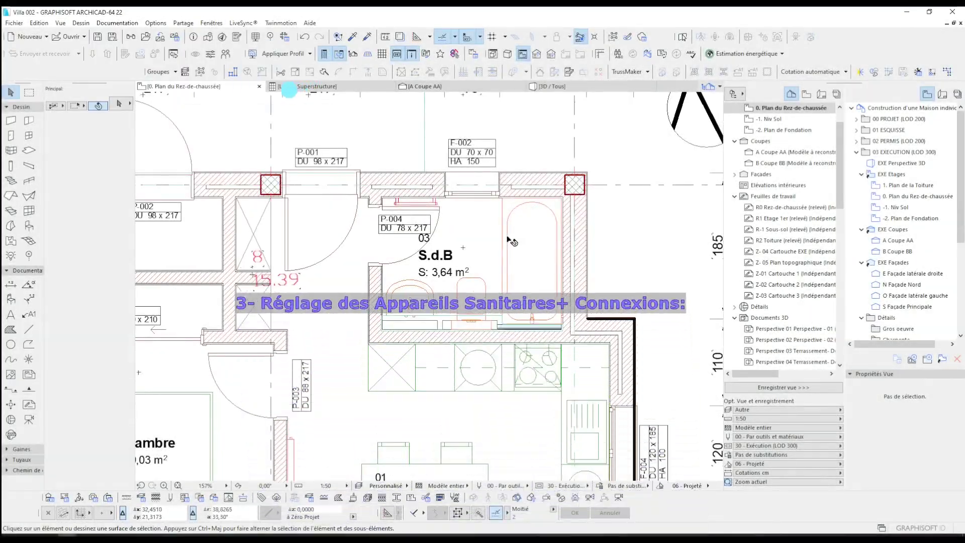
scroll(514, 251, up, 3)
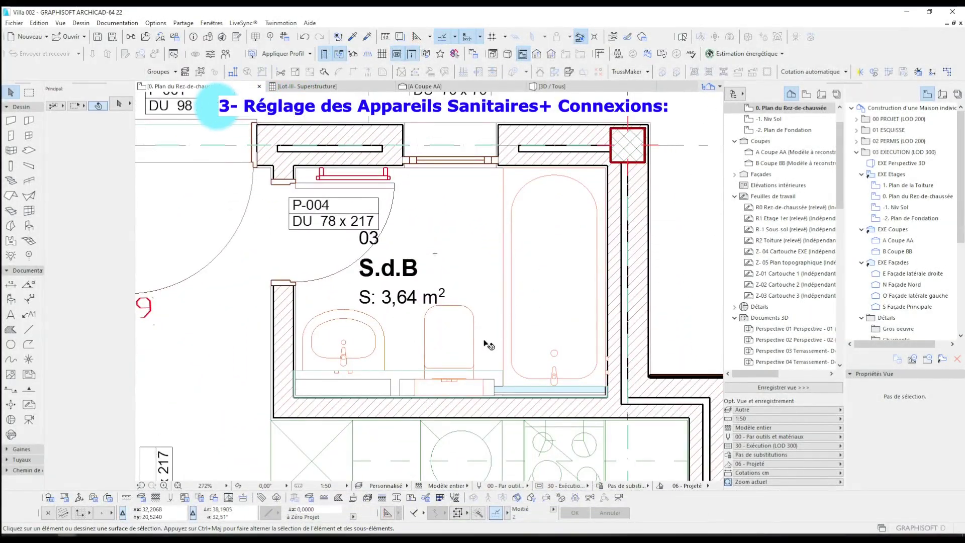
click(338, 322)
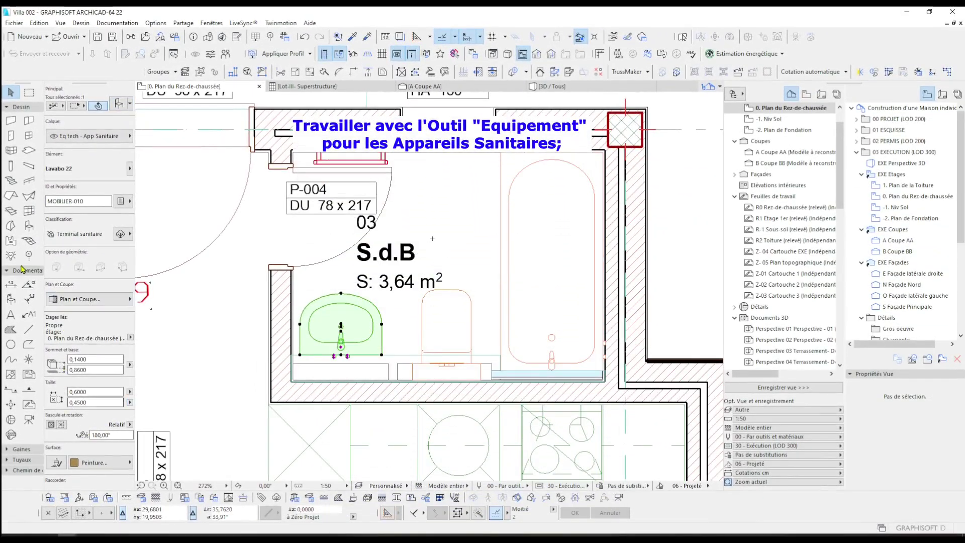
key(Escape)
Choose Lavabo 22 as the default equipment, with the "Sur piédestal" basin type and a height of 0.9000.
click(22, 449)
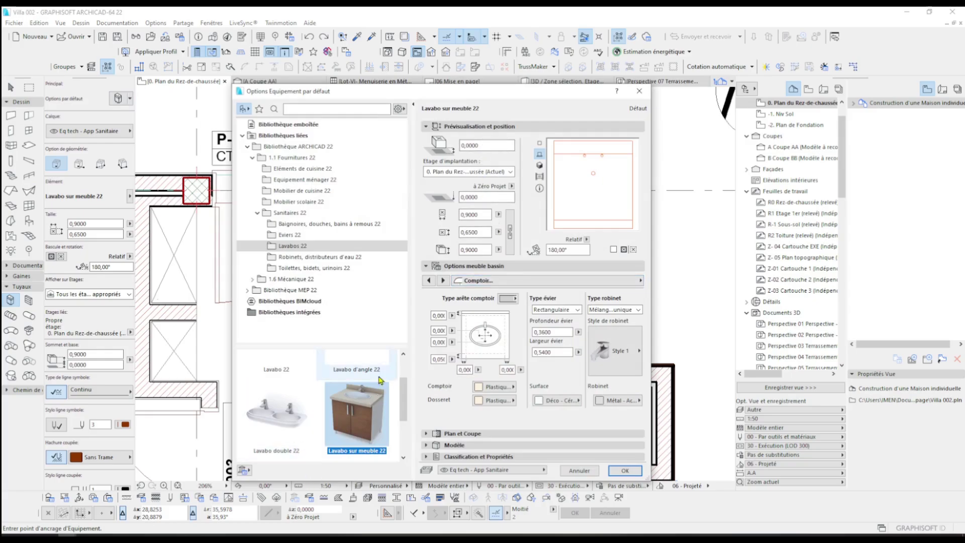
drag(402, 396, 403, 419)
scroll(368, 427, up, 5)
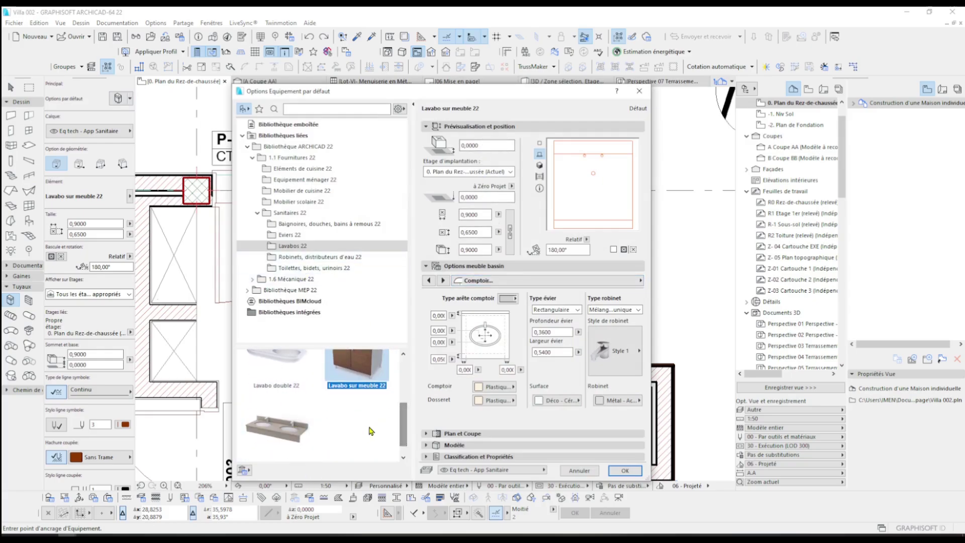
click(263, 379)
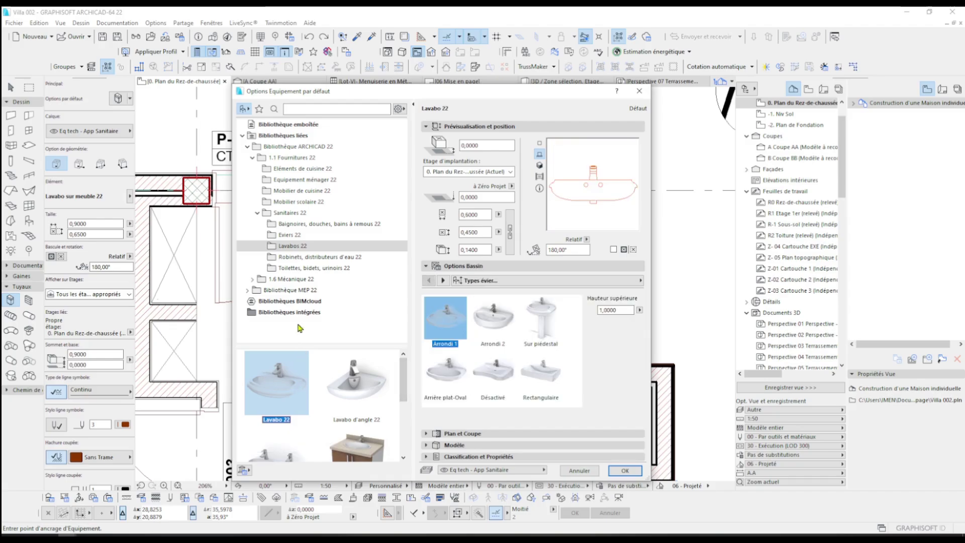
drag(325, 345, 349, 278)
click(541, 320)
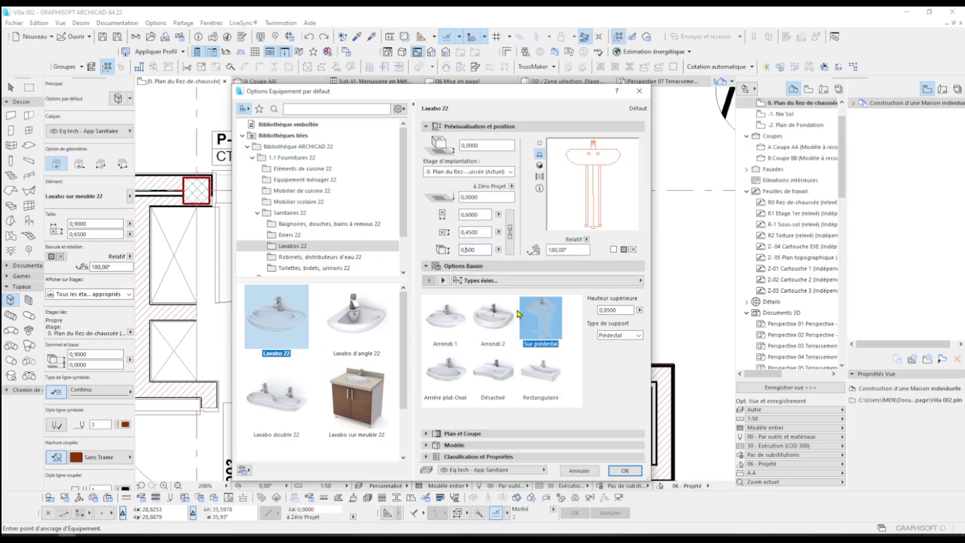
Set the washbasin's hot water connection to nominal size 16 mm, diameter 0.016 and MEP system A.Eau chaude.
click(552, 280)
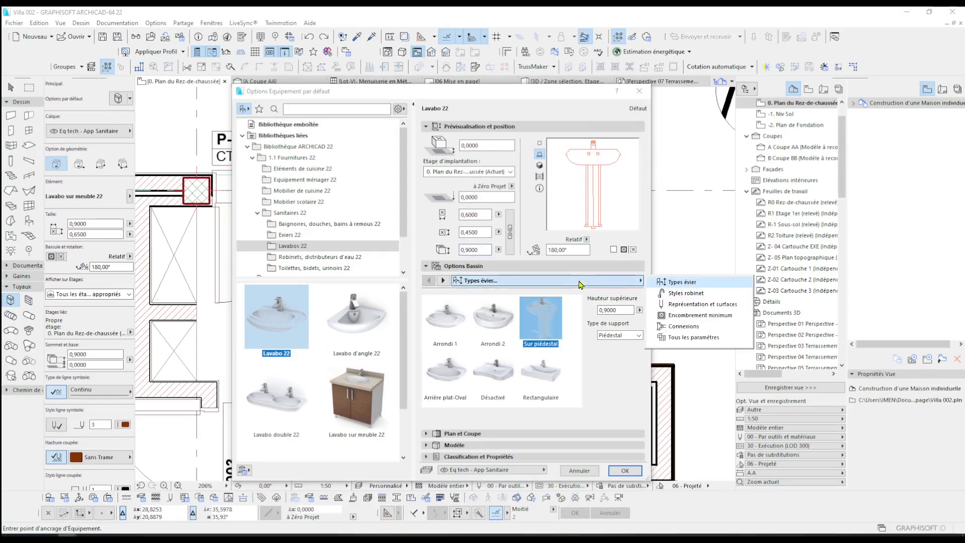
click(703, 327)
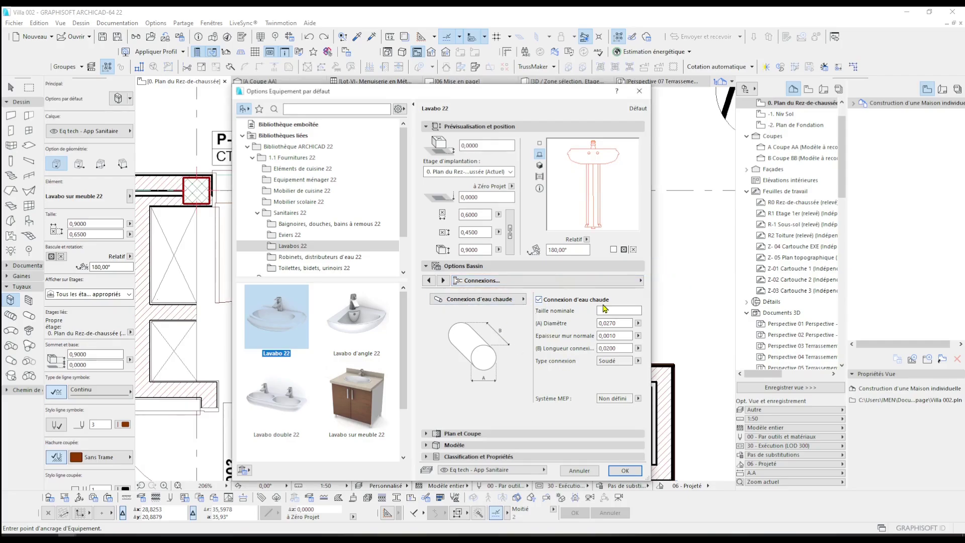
text(mm)
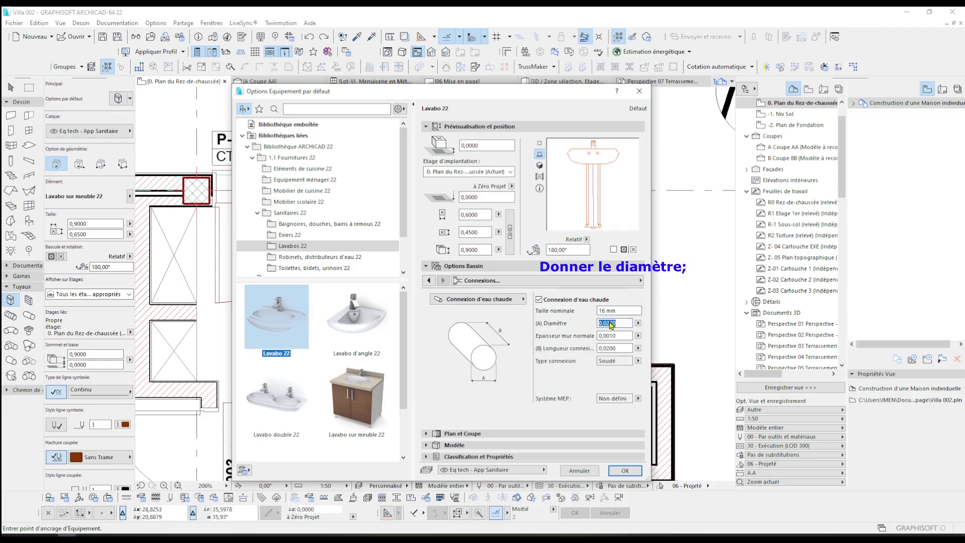
text(0,016)
click(638, 398)
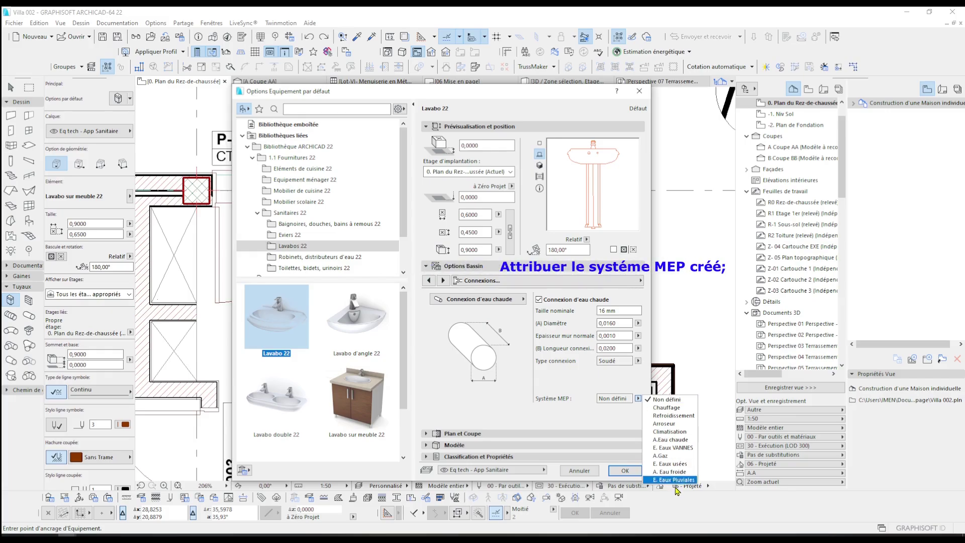
click(671, 439)
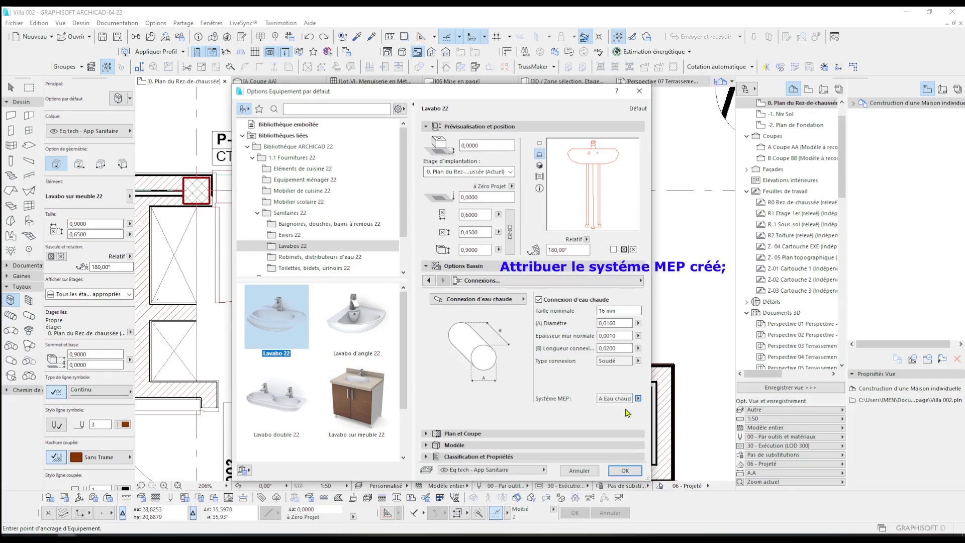
Set the washbasin's cold water connection to nominal size 16 mm, diameter 0.016 and MEP system A. Eau froide.
click(507, 301)
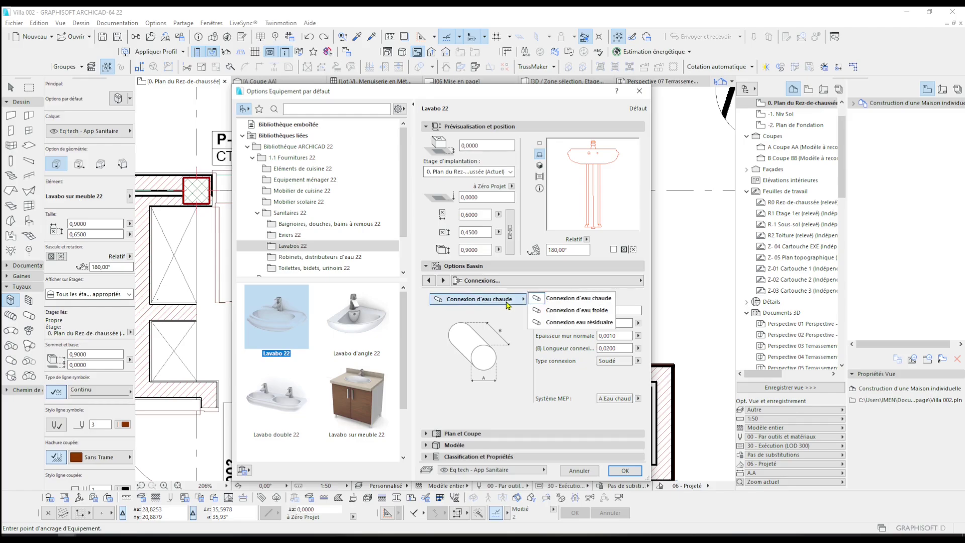
click(568, 310)
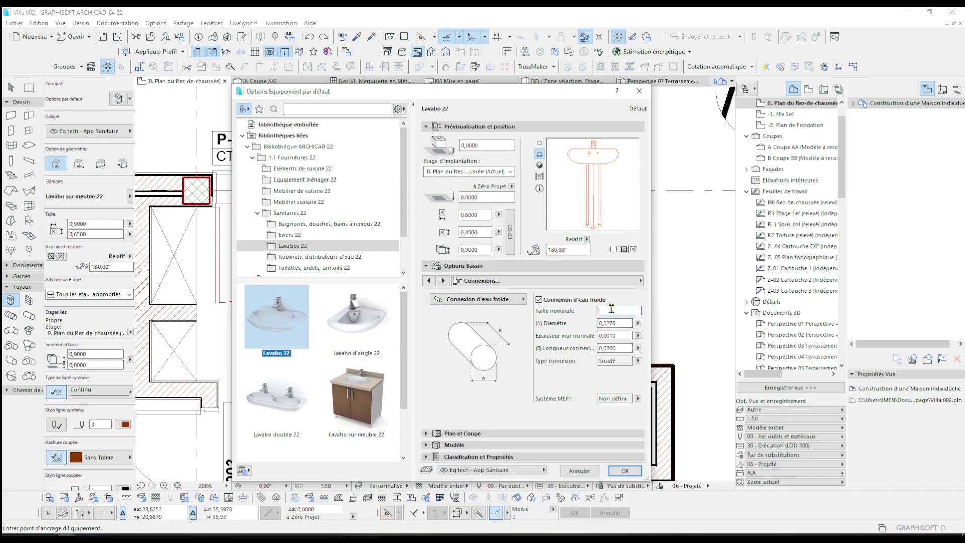
text(16 mm)
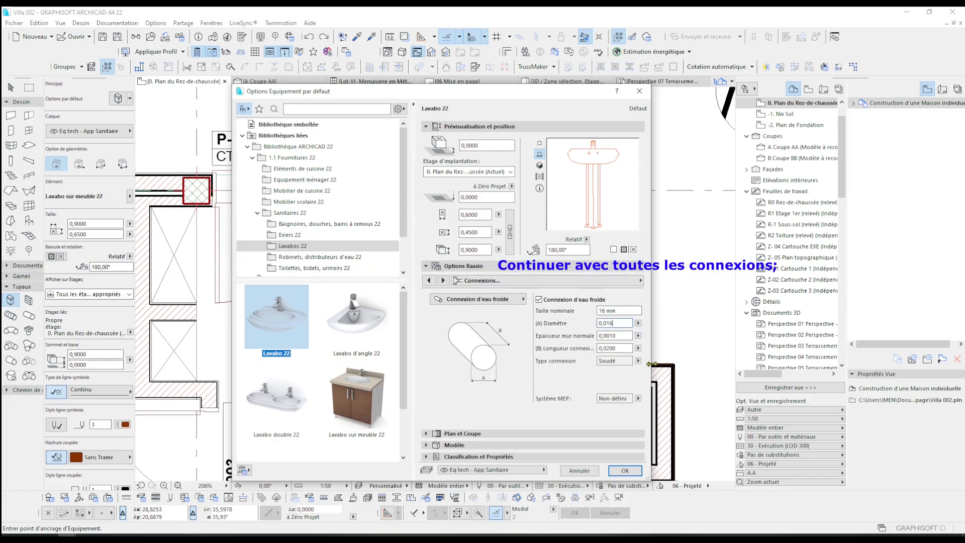
click(639, 398)
click(670, 472)
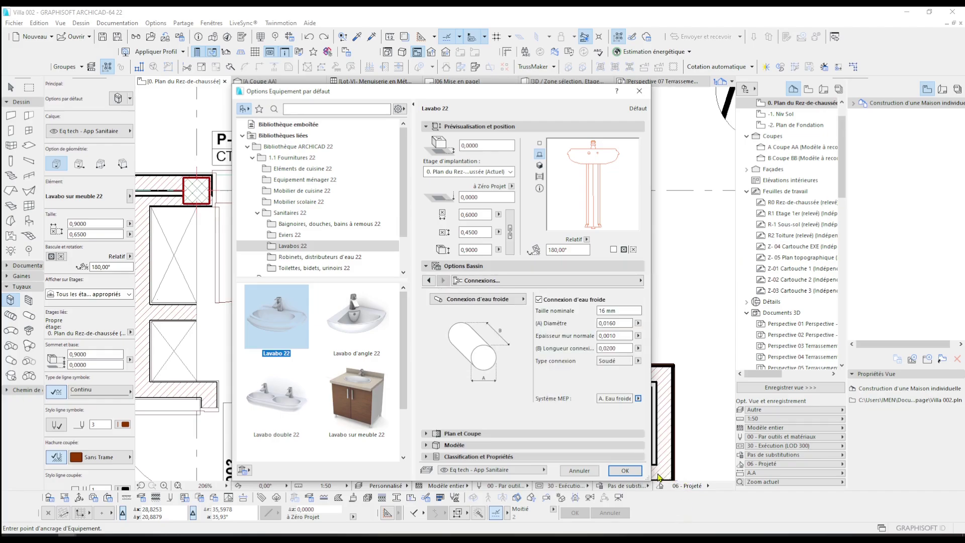
Set the washbasin's waste water connection to nominal size 42 mm, diameter 0.0420 and MEP system E. Eaux usées, and accept the settings.
click(486, 297)
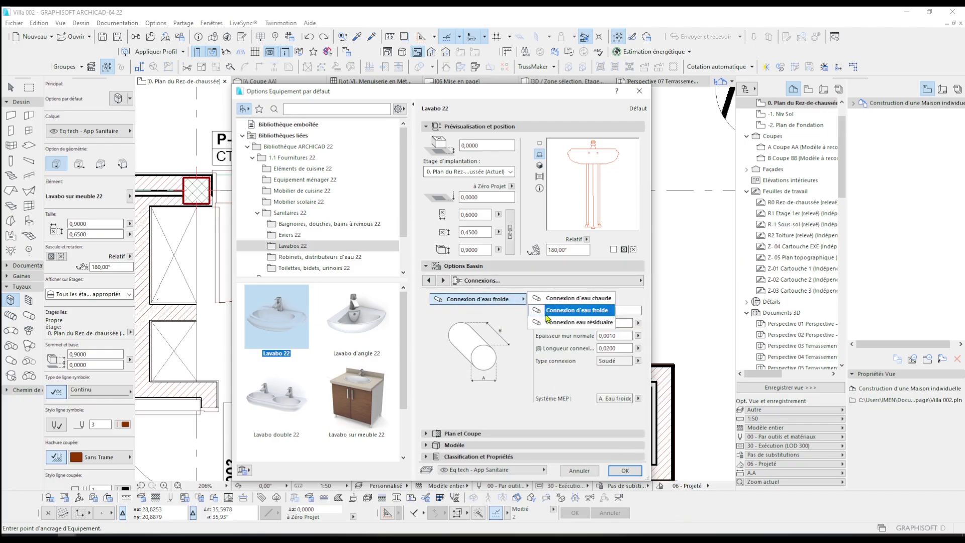
click(583, 327)
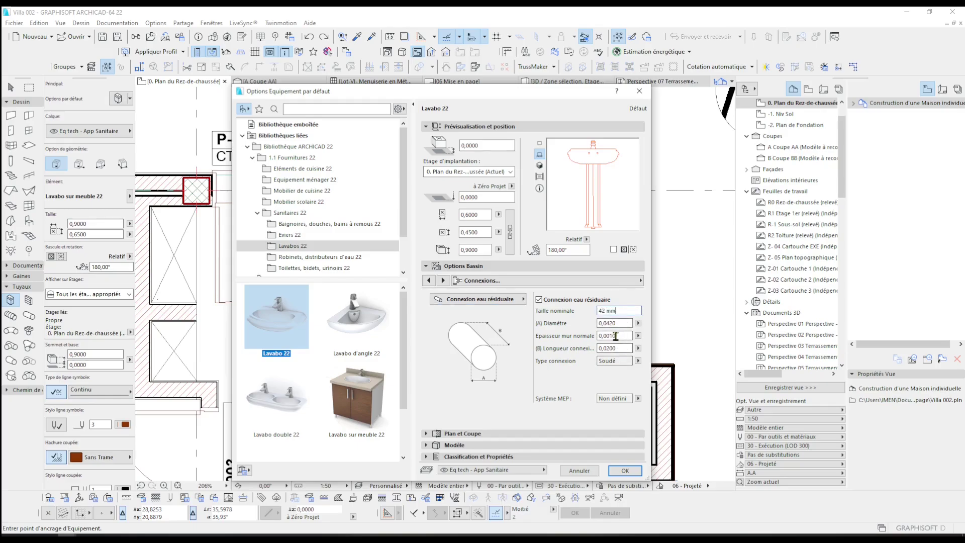
click(638, 398)
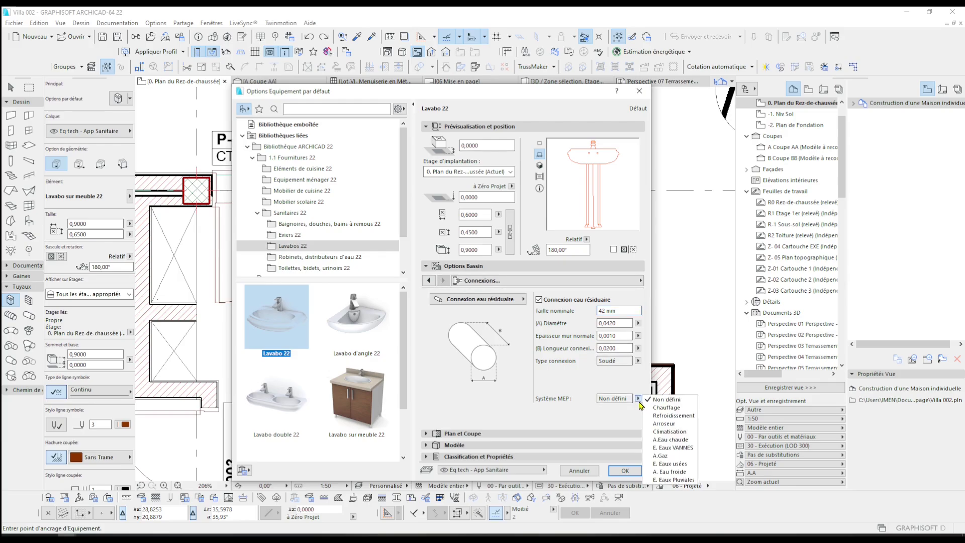
click(676, 463)
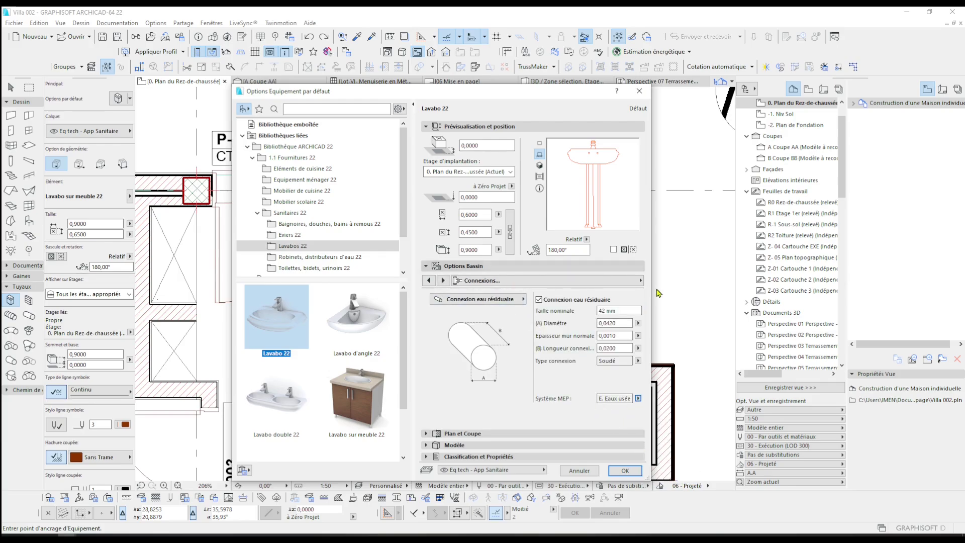
click(627, 473)
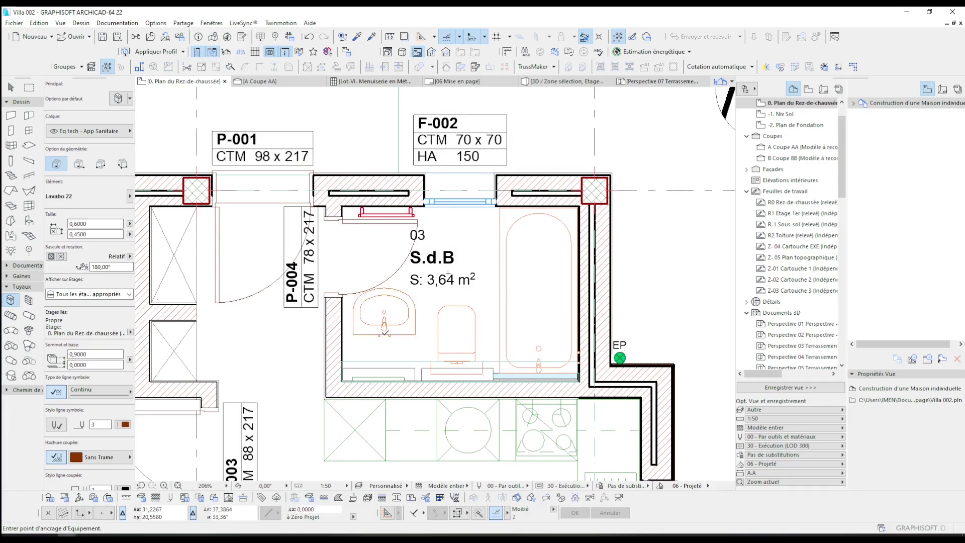
Place the washbasin in the S.d.B room and move it against the casing along the kitchen-side wall, beside the toilet.
click(384, 331)
click(384, 334)
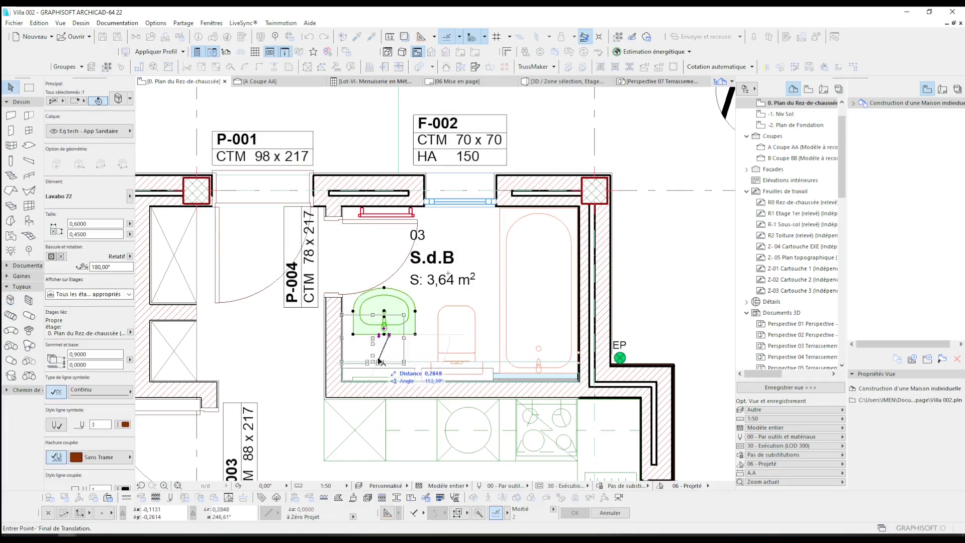
click(380, 360)
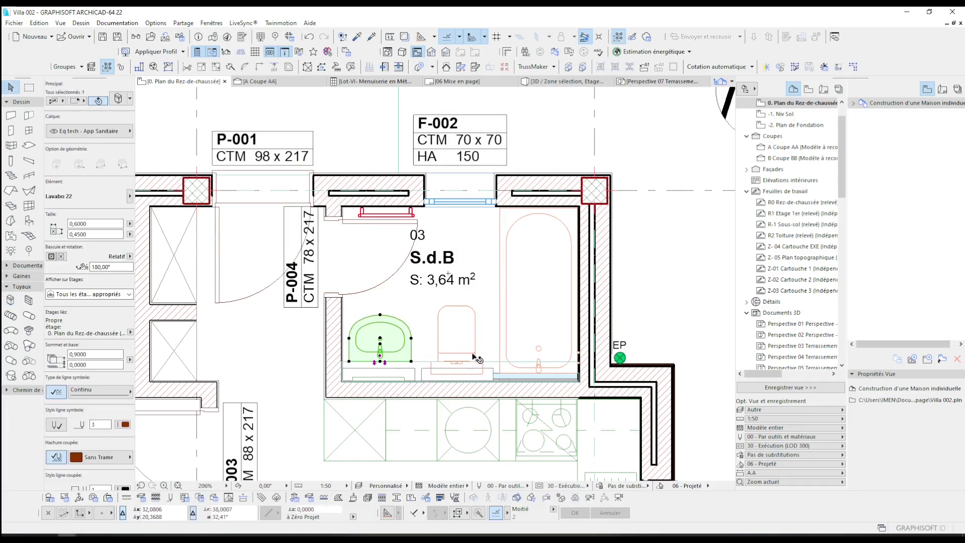
key(Escape)
Choose WC 22 from the "Toilettes, bidets, urinoirs 22" library folder as the default equipment.
click(11, 300)
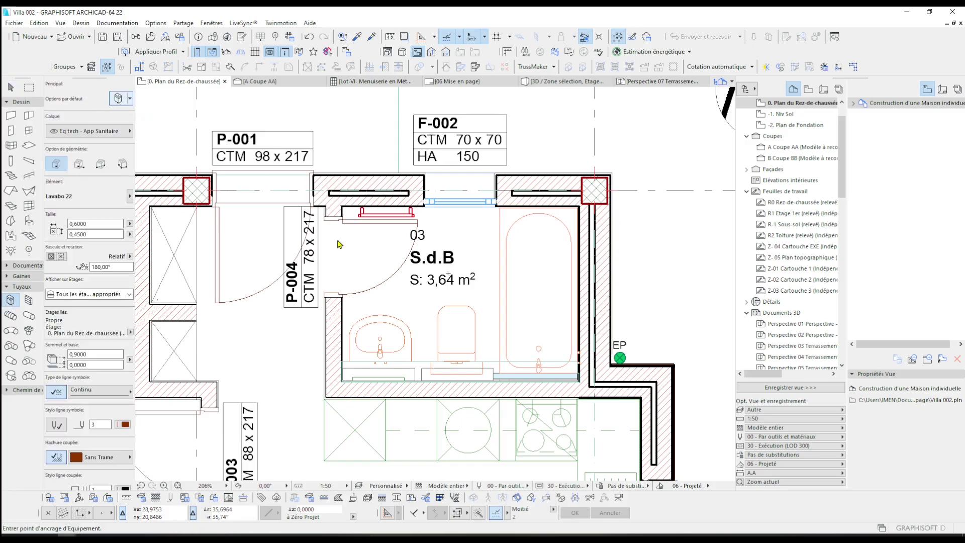
key(ctrl+t)
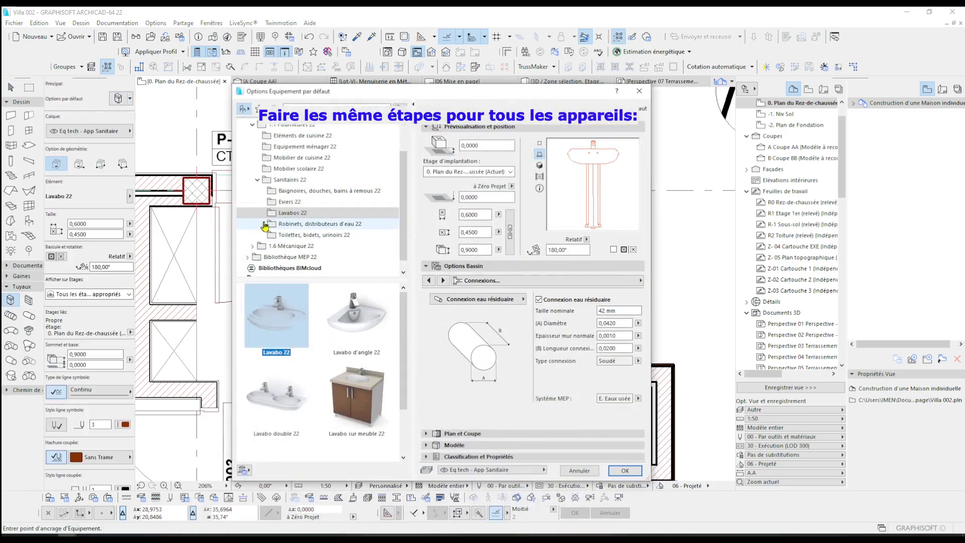
click(302, 235)
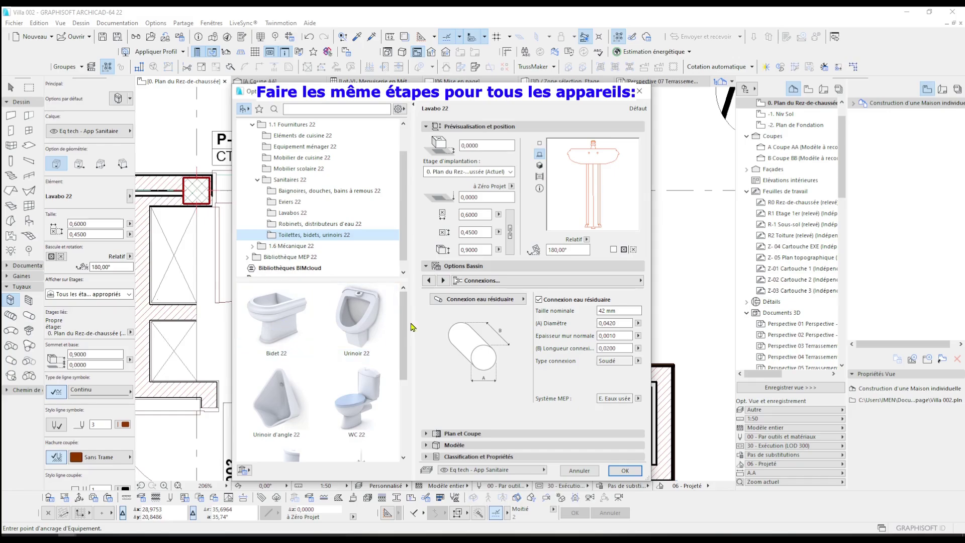
click(357, 397)
Make the WC wall-mounted with bowl Type 4, and display its support frame, 0.9500 high, in 2D and 3D.
click(526, 297)
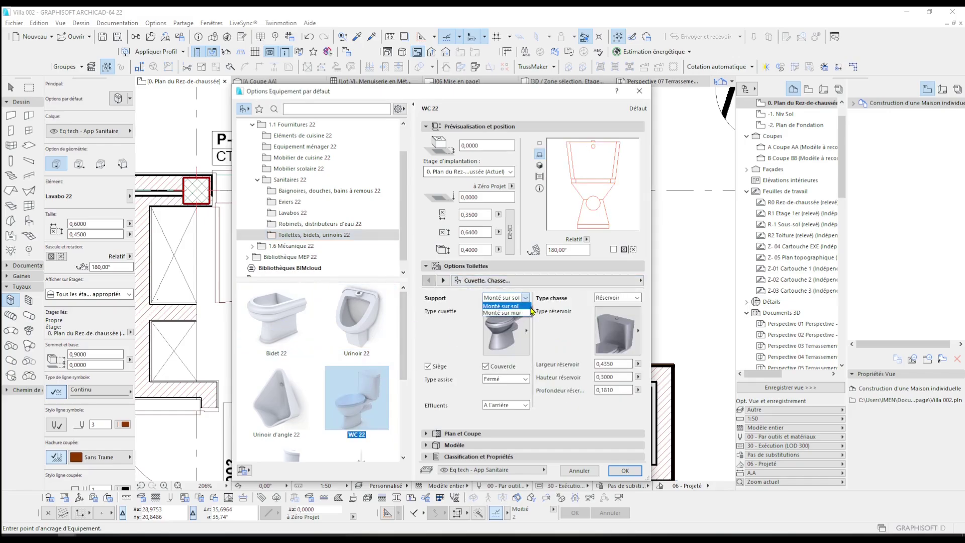
click(503, 312)
click(505, 331)
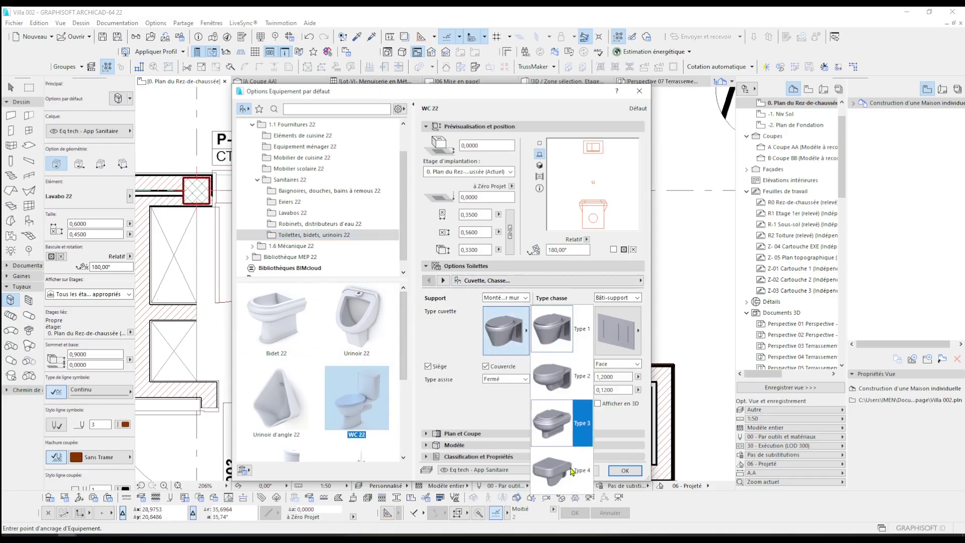
click(570, 476)
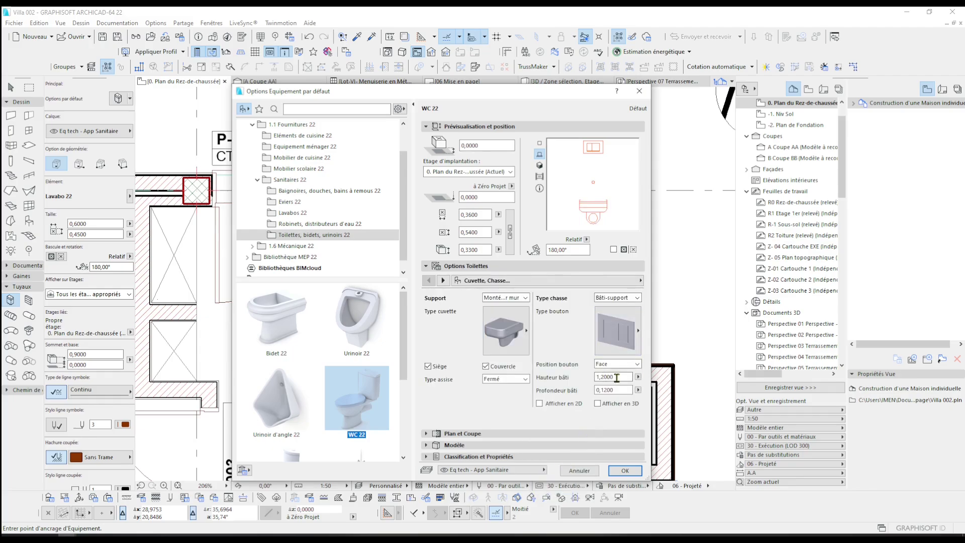
click(573, 403)
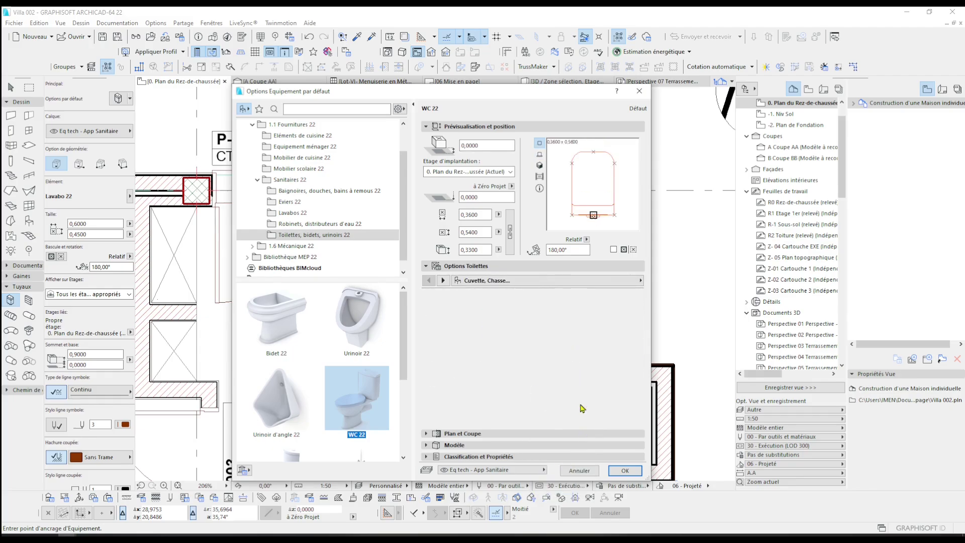
click(603, 405)
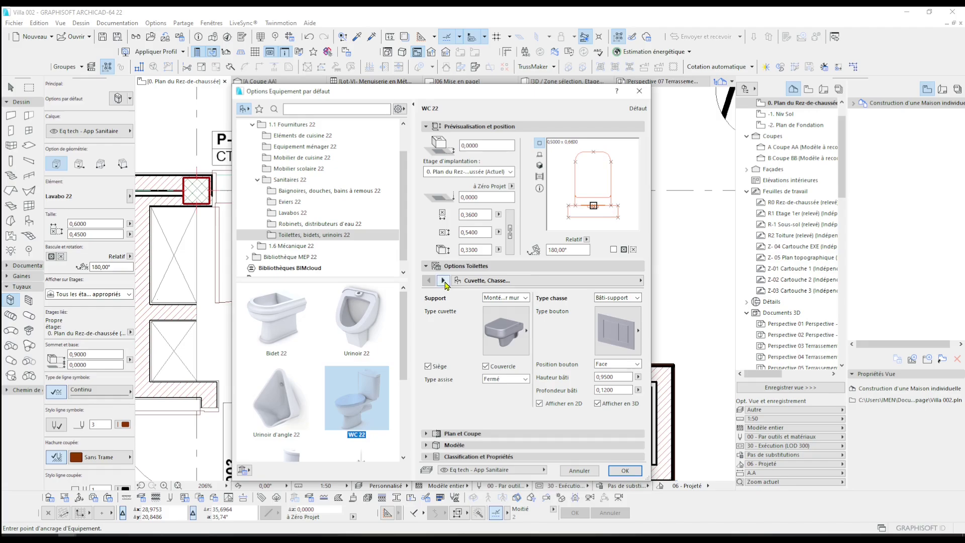
Set the WC's water connection to nominal size 16 mm, diameter 0.016 and MEP system A. Eau froide.
click(442, 281)
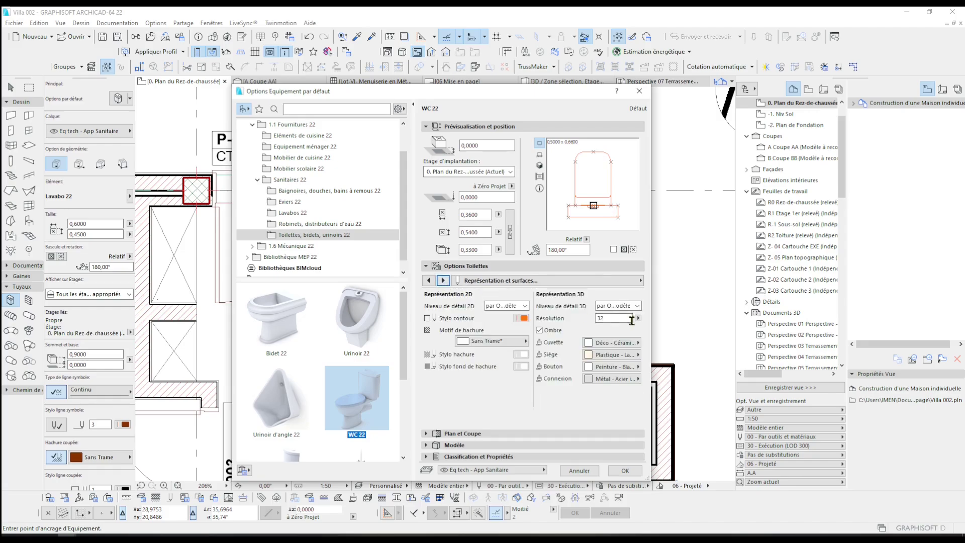
click(443, 281)
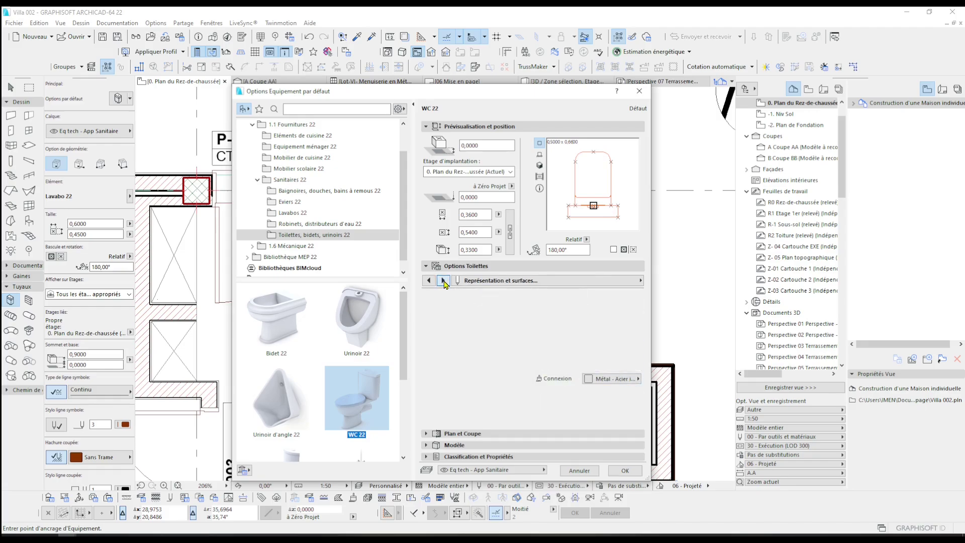
click(442, 281)
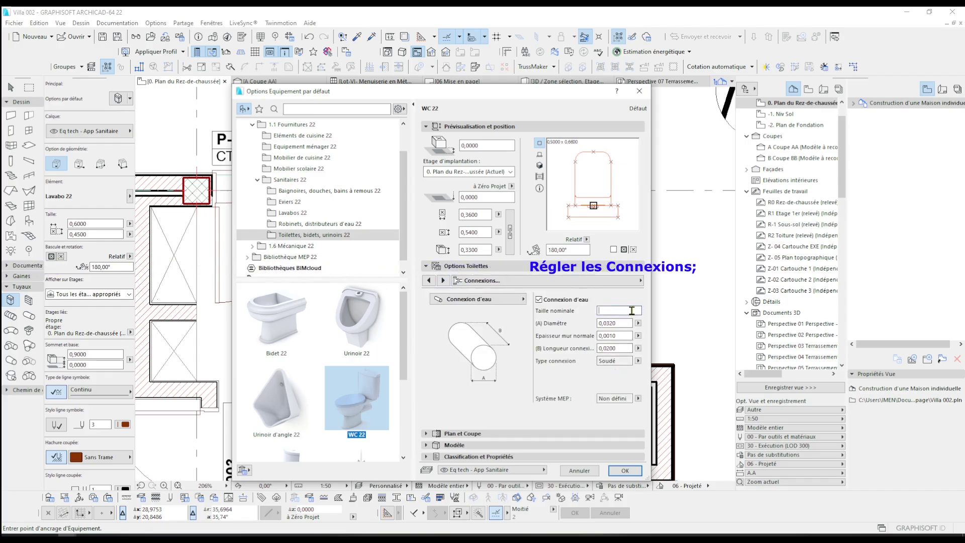
text(16)
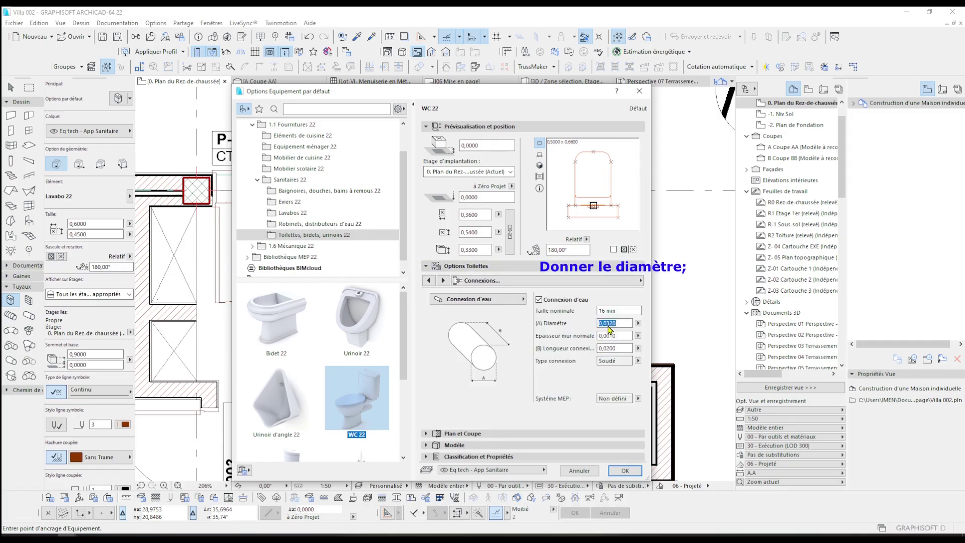
text(16)
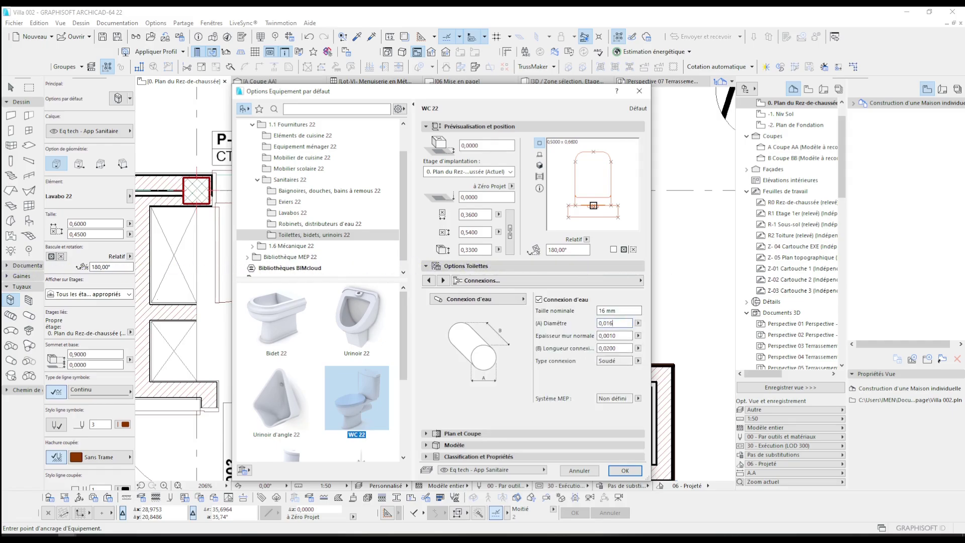
click(629, 398)
click(669, 474)
Set the WC's waste water connection to nominal size 110 mm, diameter 0.1100 and MEP system E. Eaux VANNES.
click(638, 398)
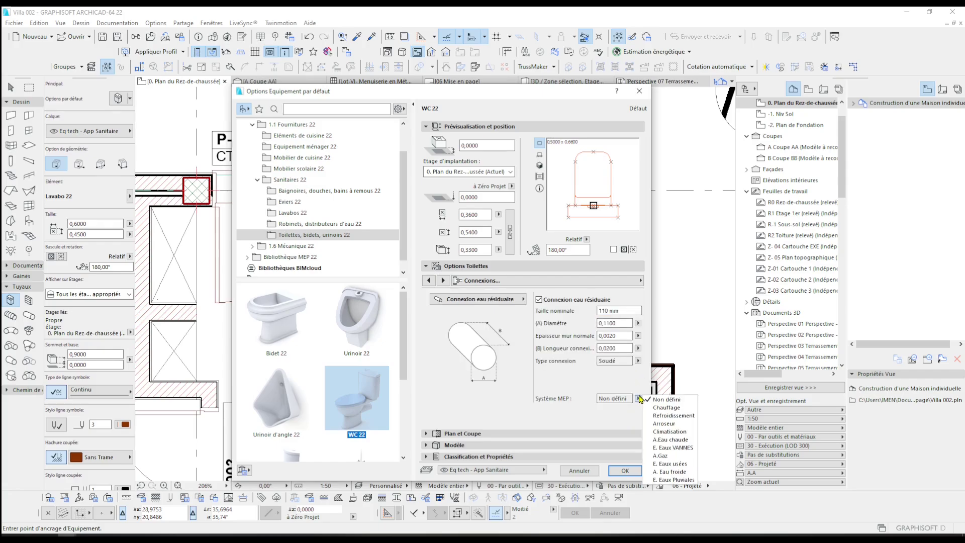
click(674, 447)
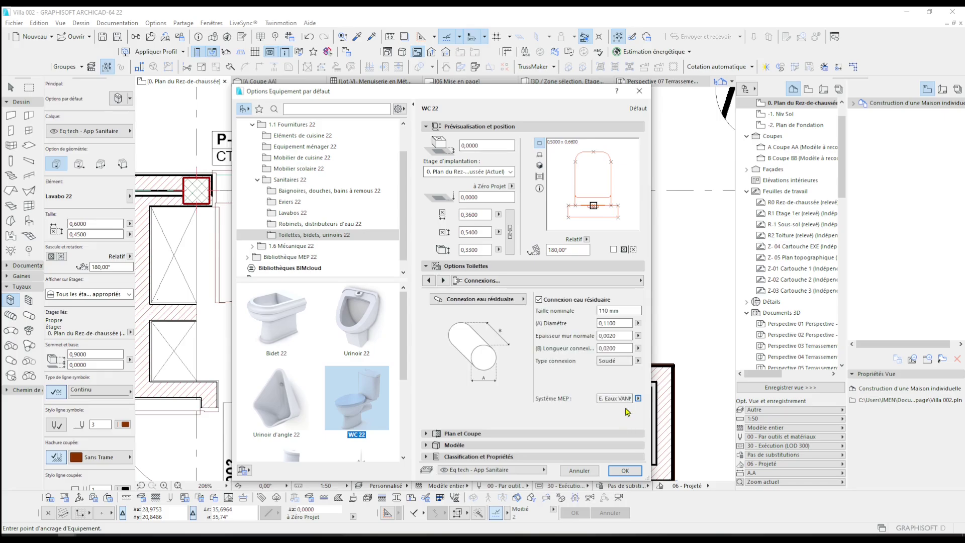
Place the configured wall-mounted WC 22 in the S.d.B bathroom and delete the existing WC between the washbasin and the bathtub.
click(625, 471)
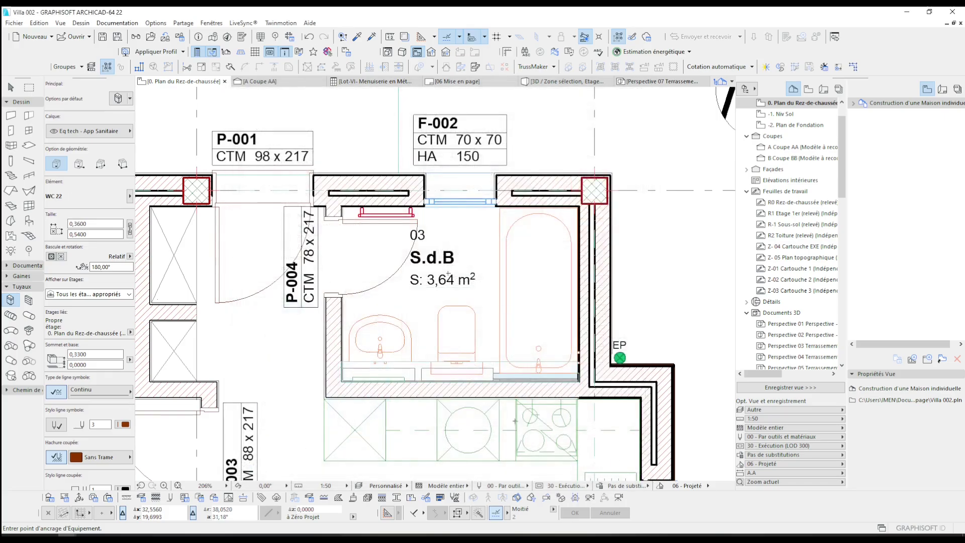
click(433, 308)
key(Escape)
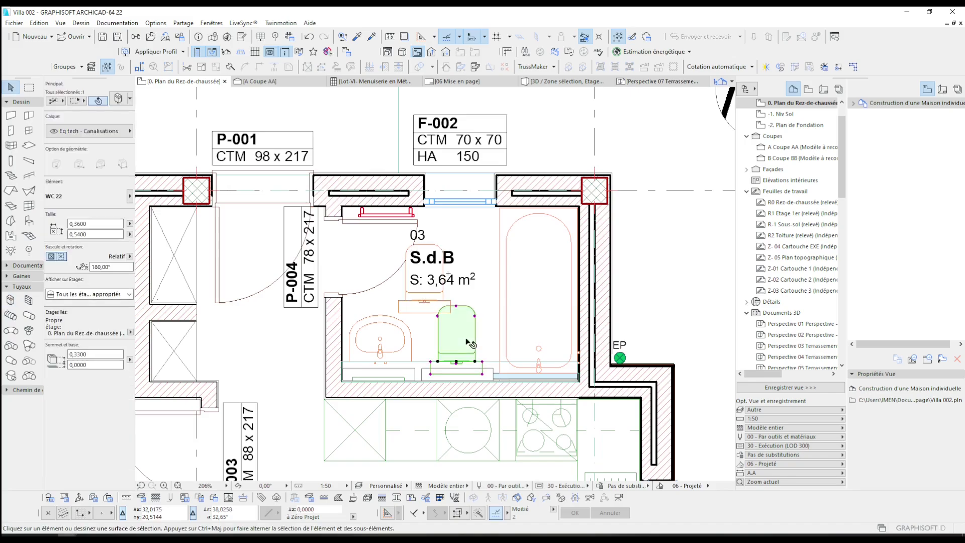
Move the new WC against the service partition between the washbasin and the bathtub, with its support frame inside the partition.
click(443, 309)
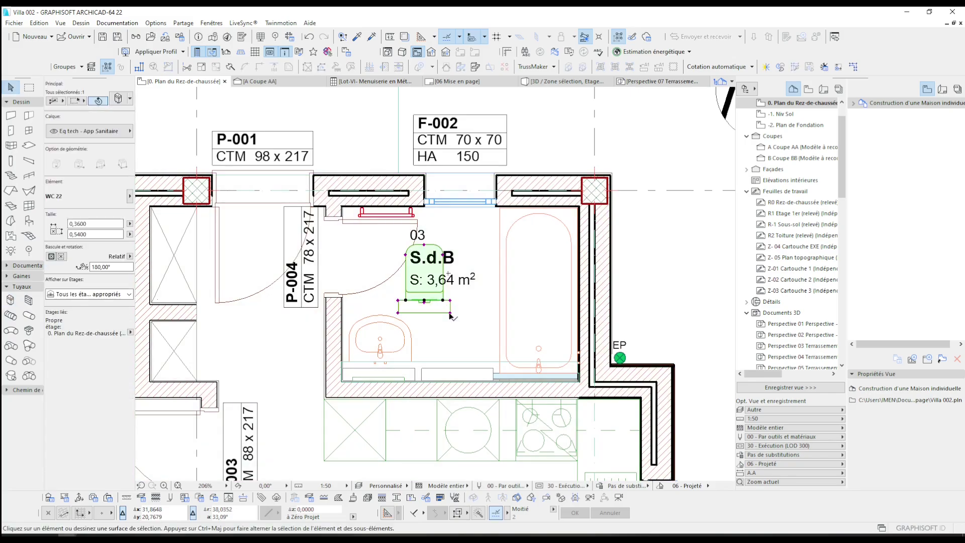
scroll(432, 316, up, 3)
drag(455, 280, 521, 406)
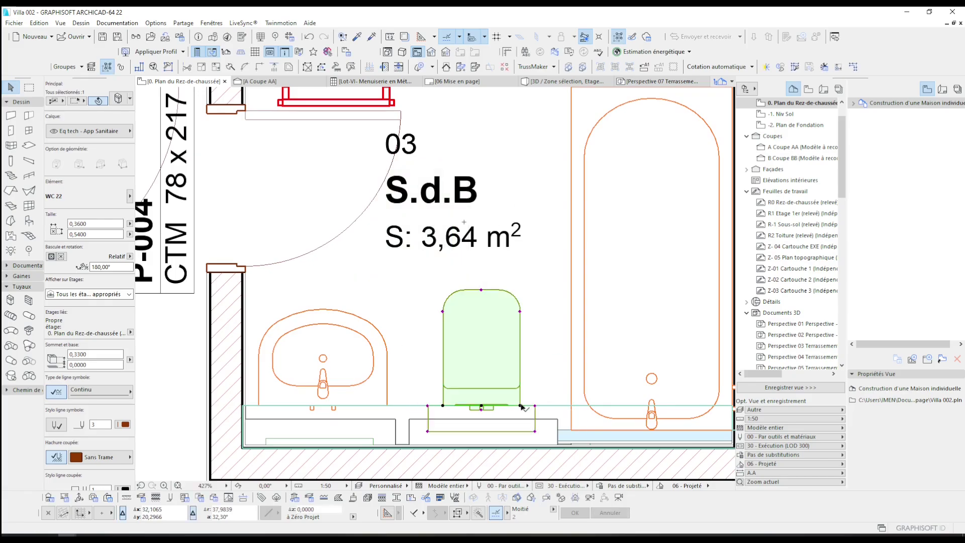
key(Escape)
Copy the EU and EV floor opening symbols from the pipe legend into the bathroom, between the washbasin and the WC.
scroll(422, 280, down, 2)
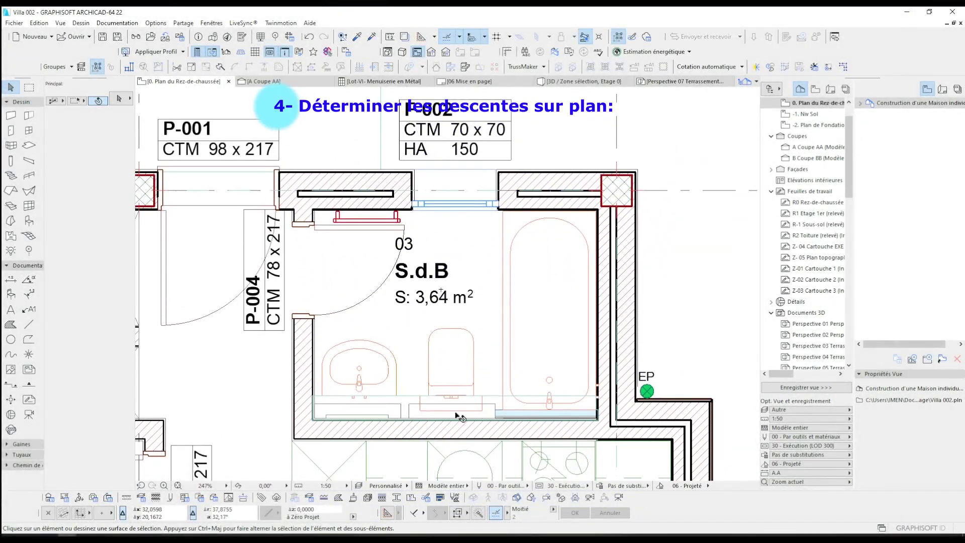
scroll(336, 325, down, 4)
scroll(556, 351, up, 6)
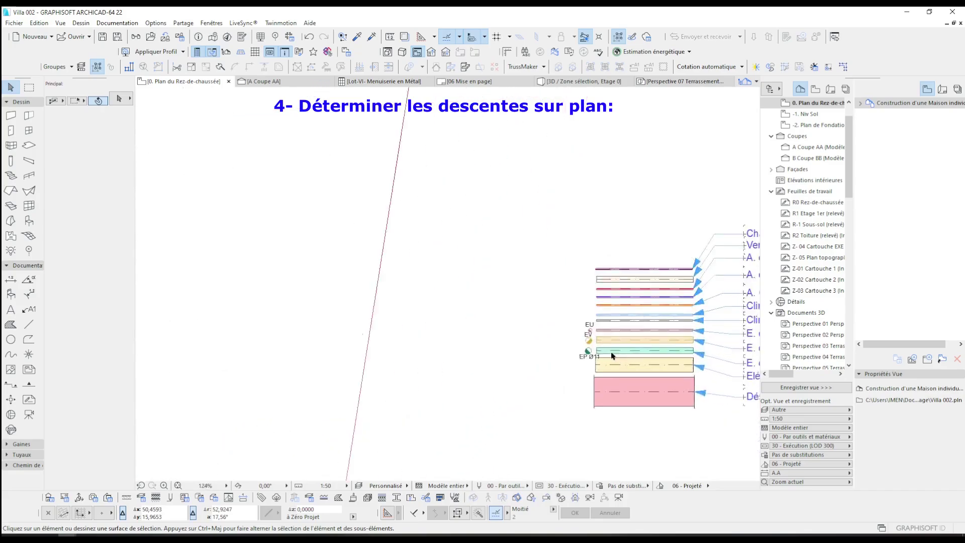
scroll(556, 352, up, 1)
click(548, 313)
shift+click(552, 276)
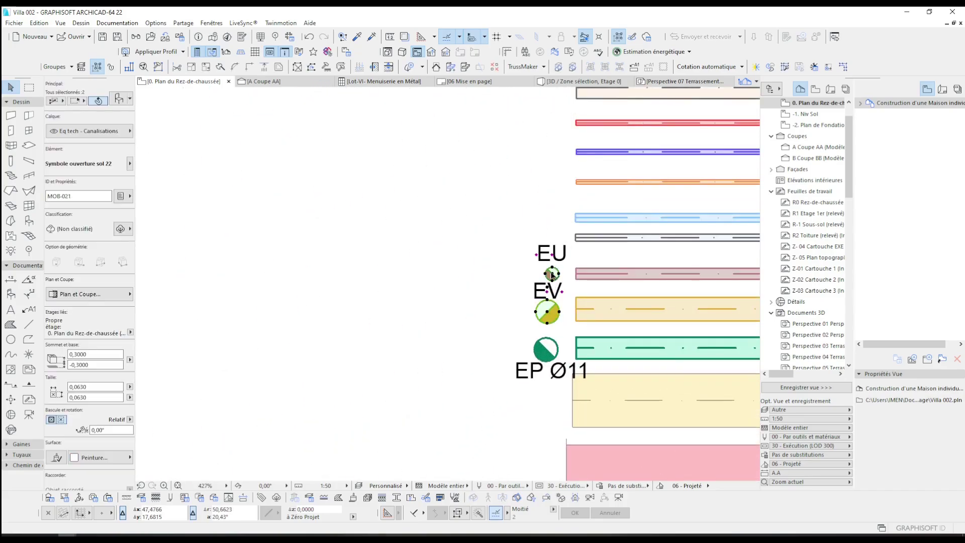
click(551, 276)
scroll(291, 286, down, 5)
scroll(291, 286, up, 4)
scroll(591, 356, up, 4)
scroll(568, 326, up, 4)
click(442, 287)
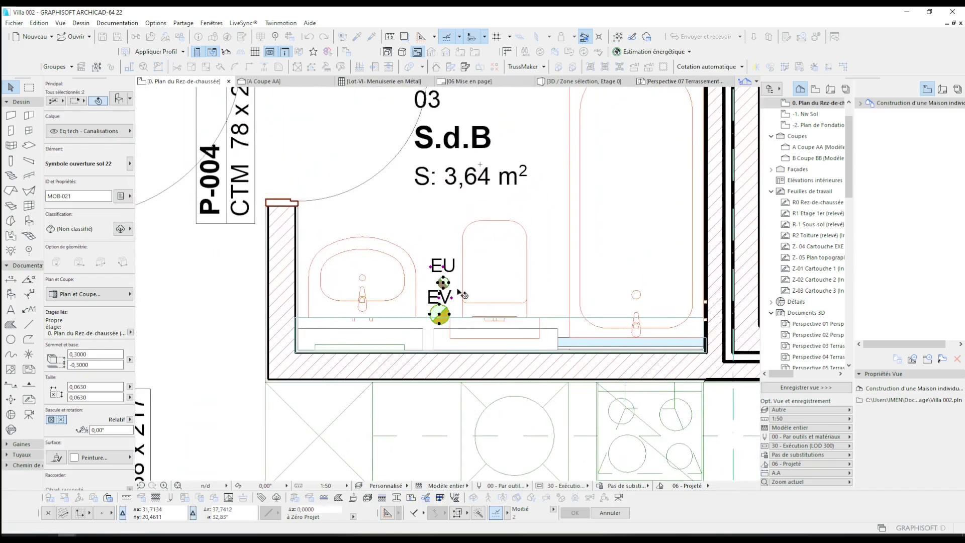
Move the EV downpipe symbol into the service partition directly behind the WC.
scroll(468, 350, up, 3)
click(382, 314)
click(382, 314)
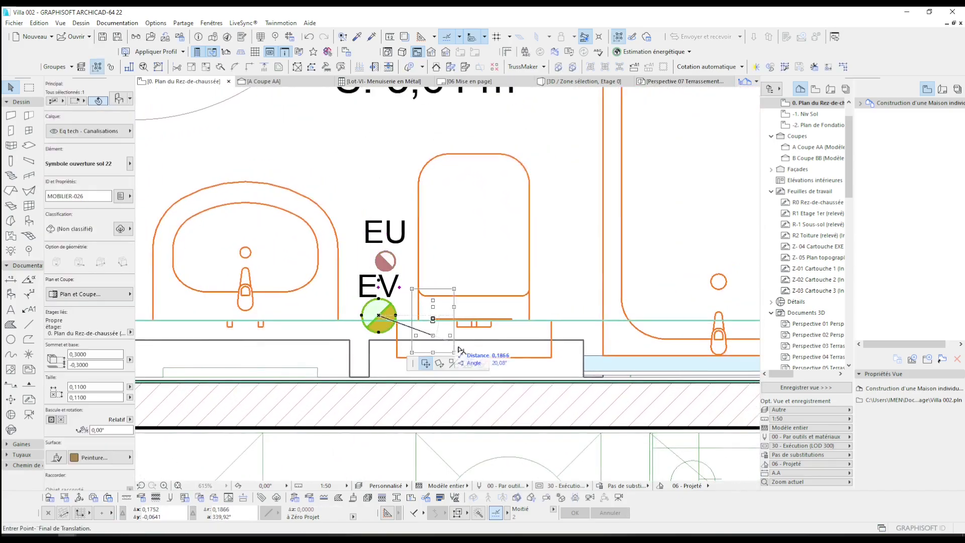
click(473, 348)
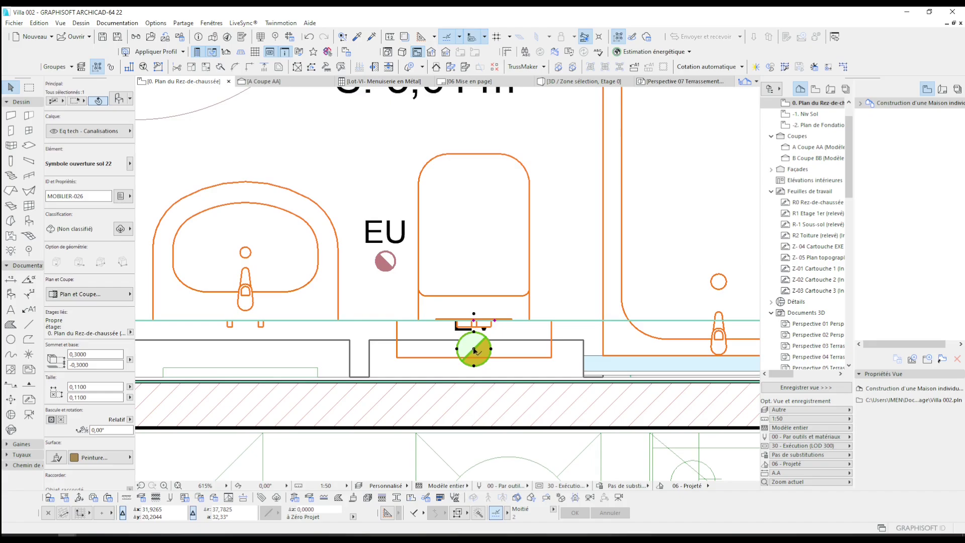
click(474, 350)
key(Escape)
Move the EU downpipe symbol into the service partition against the wall, on the washbasin side of the EV symbol.
click(386, 261)
click(386, 261)
click(388, 367)
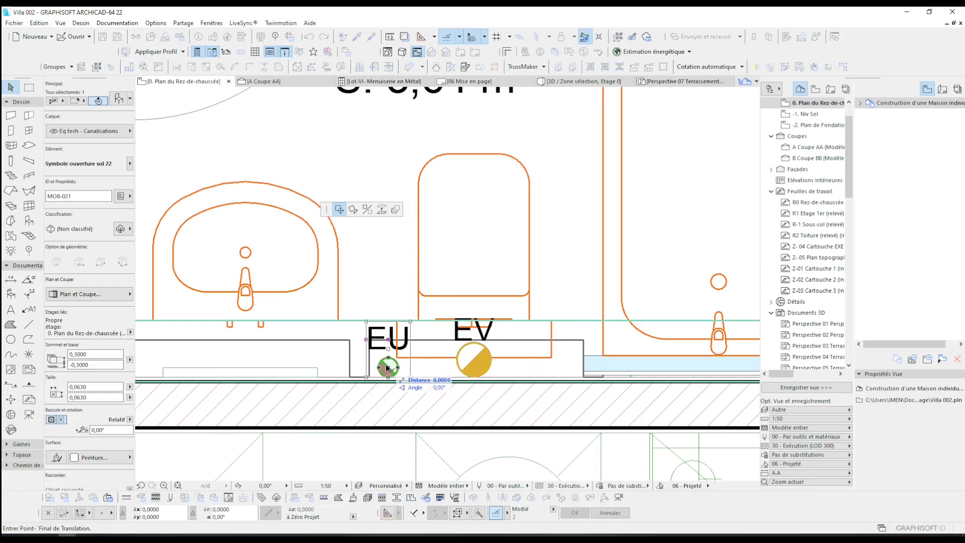
click(388, 367)
click(384, 367)
key(Escape)
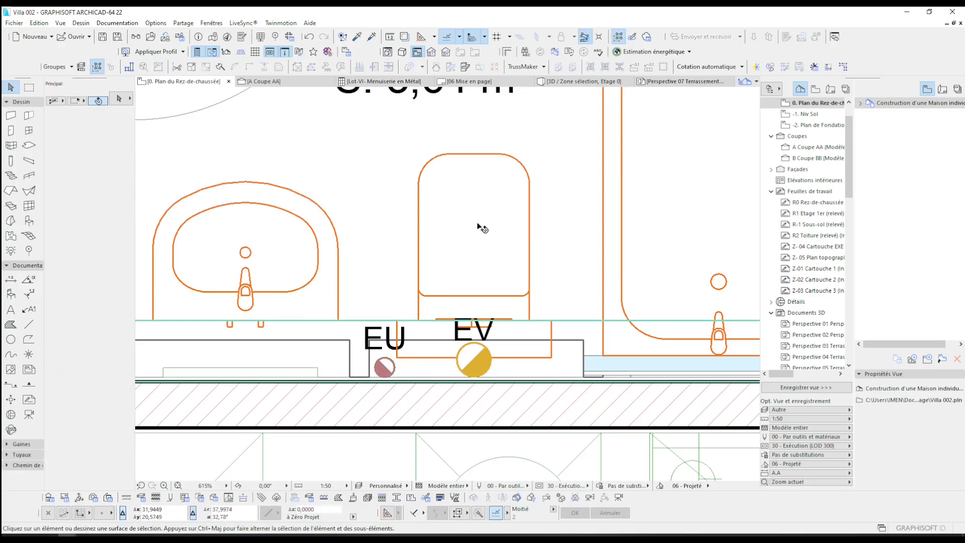
Copy the EU downpipe symbol horizontally to the bathtub side of the EV symbol inside the service partition.
click(390, 370)
click(385, 368)
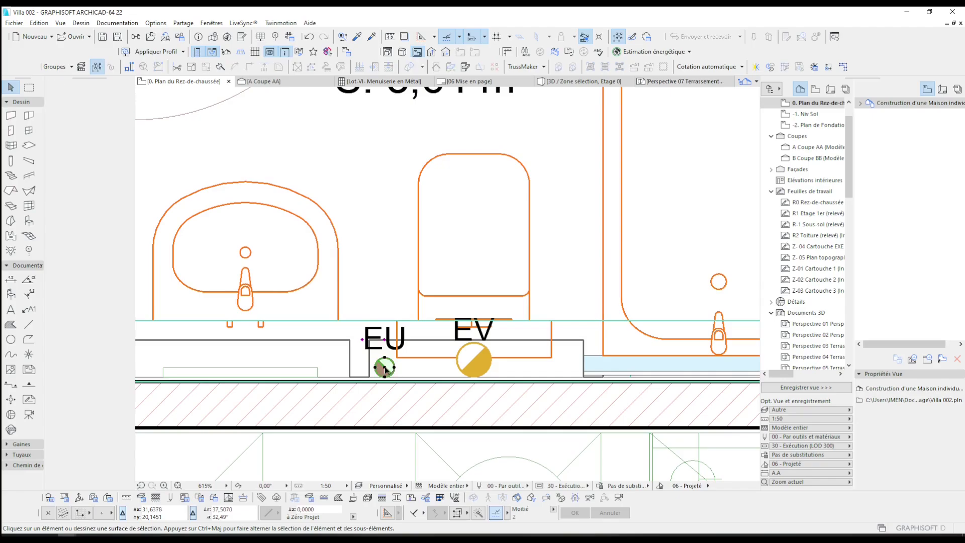
key(ctrl+shift+d)
click(385, 368)
click(571, 370)
key(Escape)
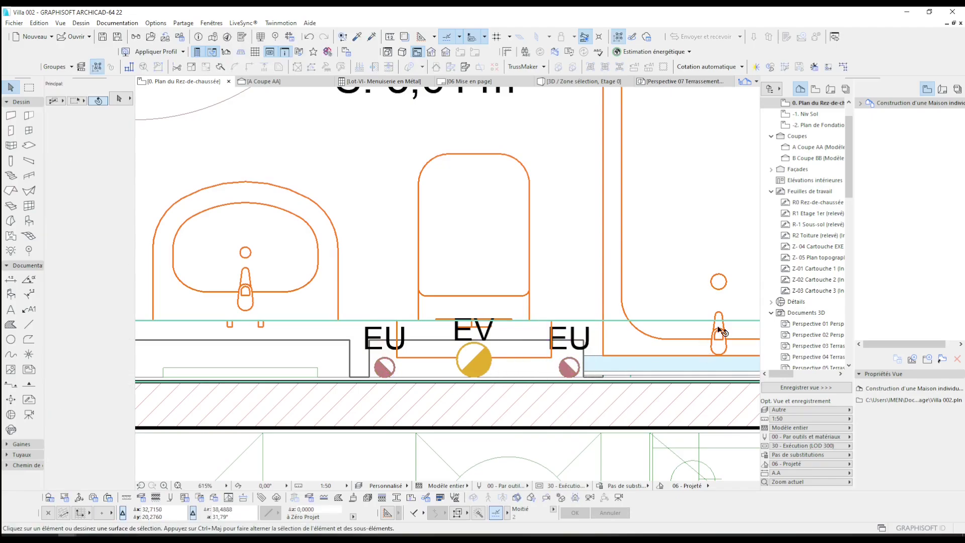
middle_drag(594, 331, 542, 322)
click(533, 346)
key(Escape)
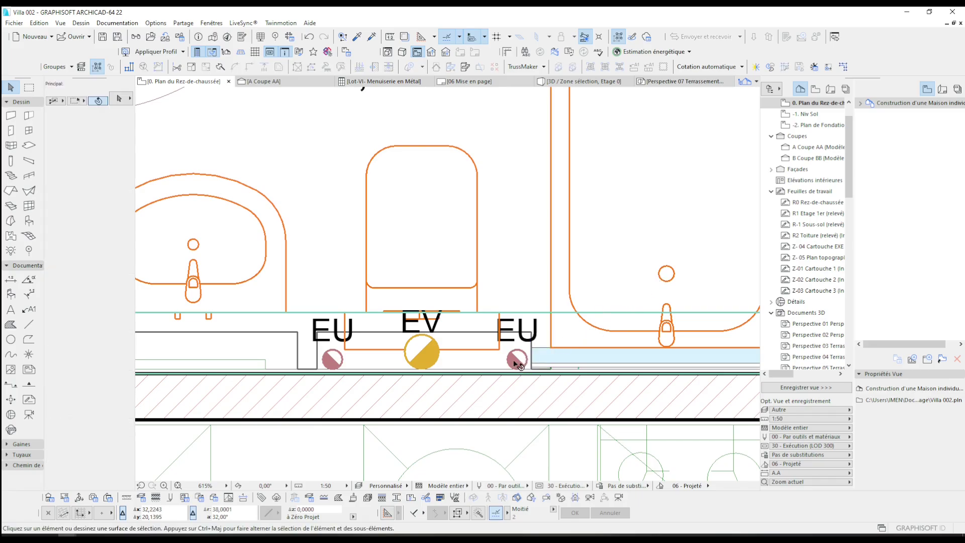
Copy the bathtub-side EU symbol to the kitchen, against the outer wall at the end of window F-003 near the round appliance.
click(518, 363)
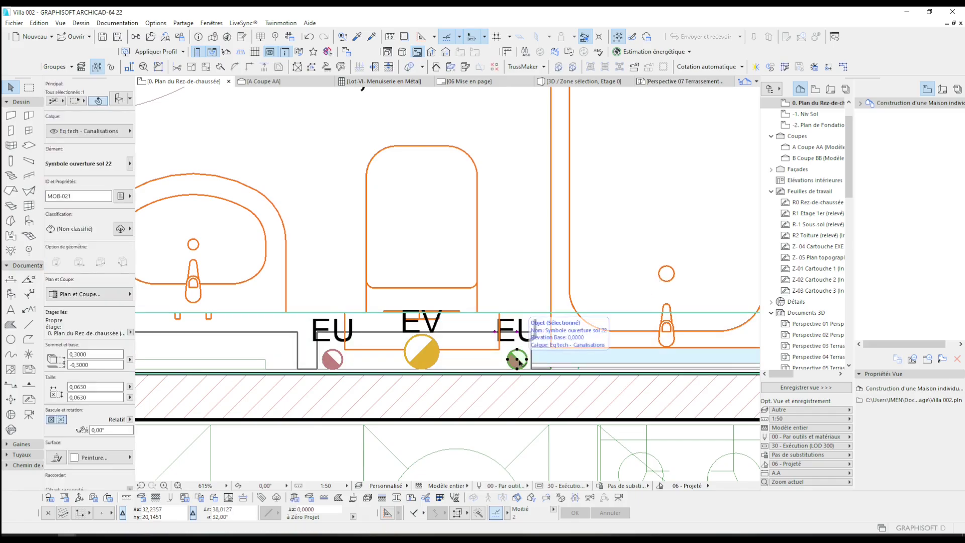
key(ctrl+shift+d)
click(517, 361)
scroll(437, 253, down, 5)
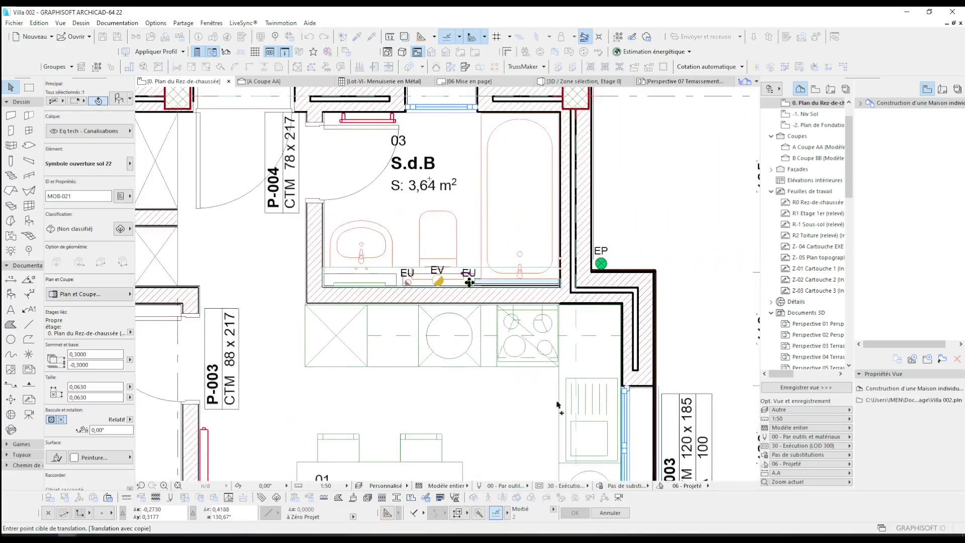
middle_drag(558, 407, 536, 332)
scroll(599, 426, up, 5)
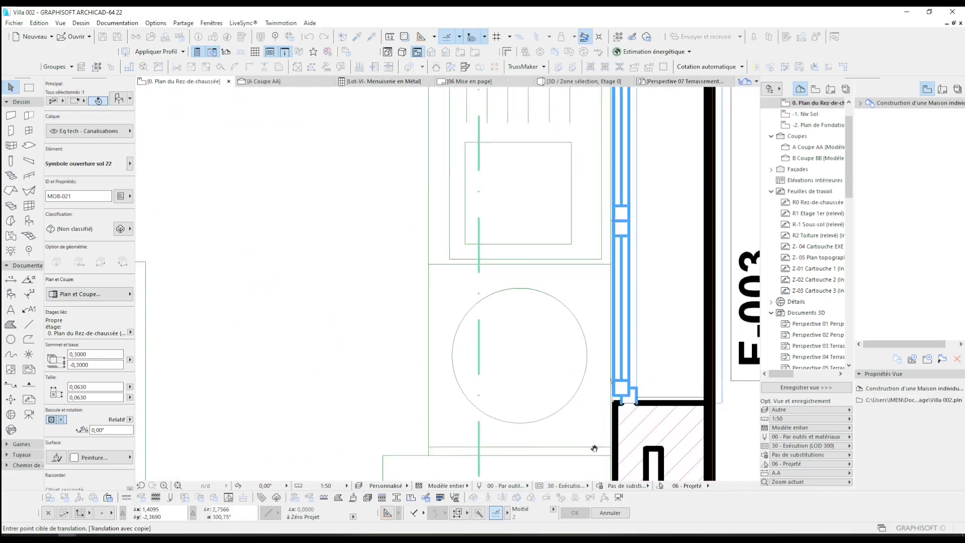
click(587, 385)
scroll(578, 387, down, 2)
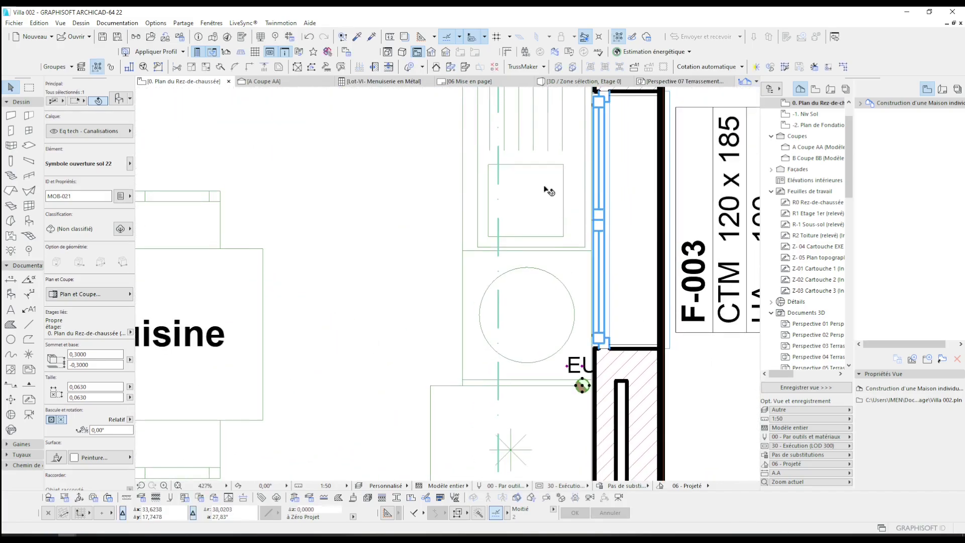
key(Escape)
Isolate the bathroom with a marquee and examine its sanitary fixtures and service partition in 3D.
scroll(581, 395, down, 4)
middle_drag(496, 282, 526, 372)
middle_drag(429, 234, 441, 298)
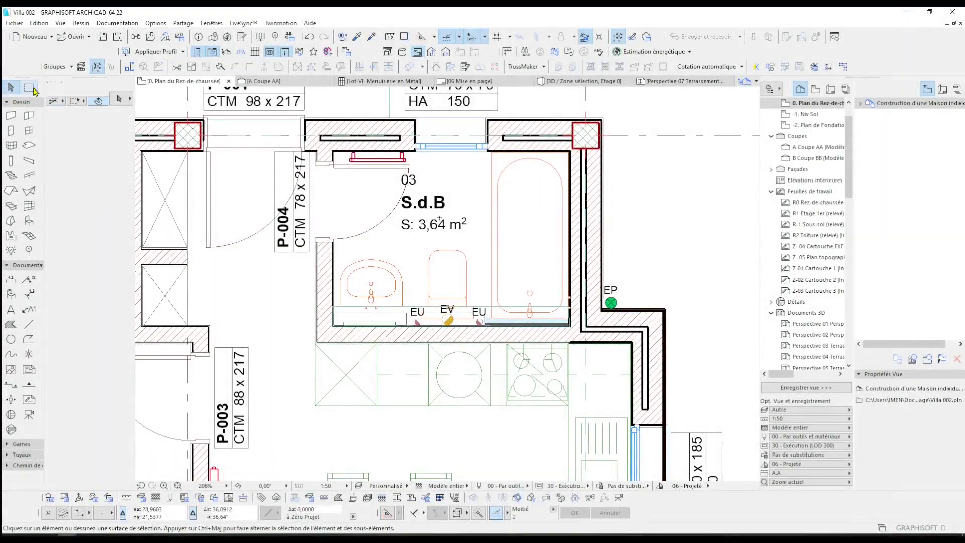
click(30, 88)
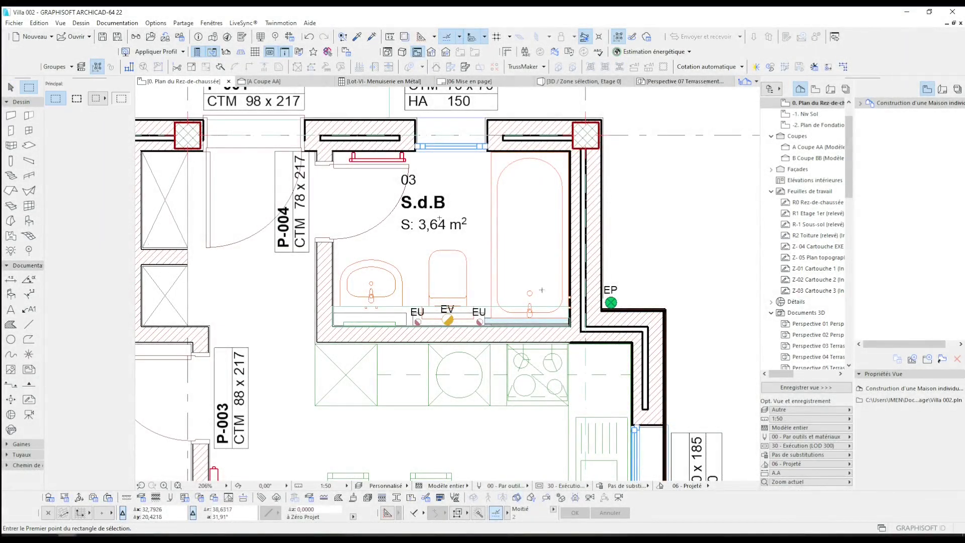
click(620, 207)
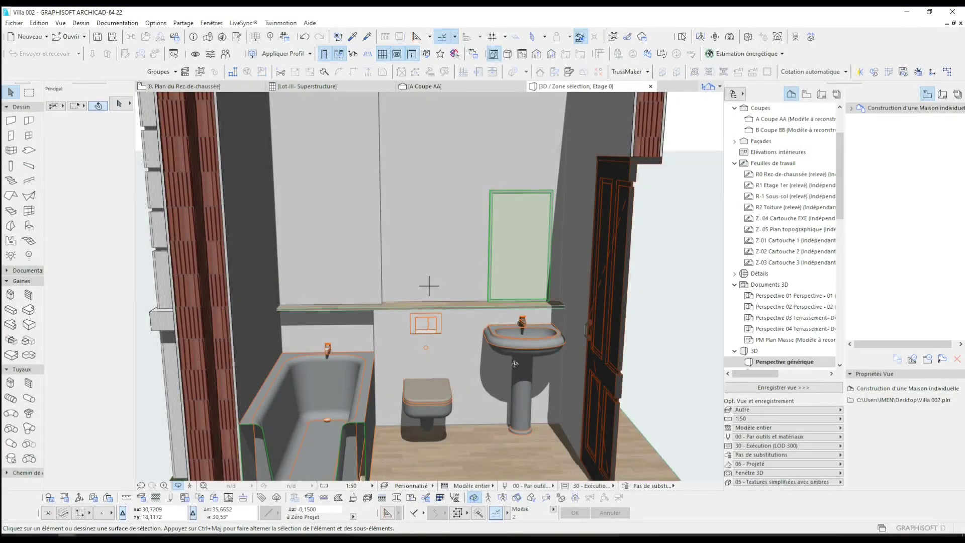
shift+middle_drag(428, 285, 497, 276)
scroll(446, 302, down, 3)
shift+middle_drag(446, 302, 381, 307)
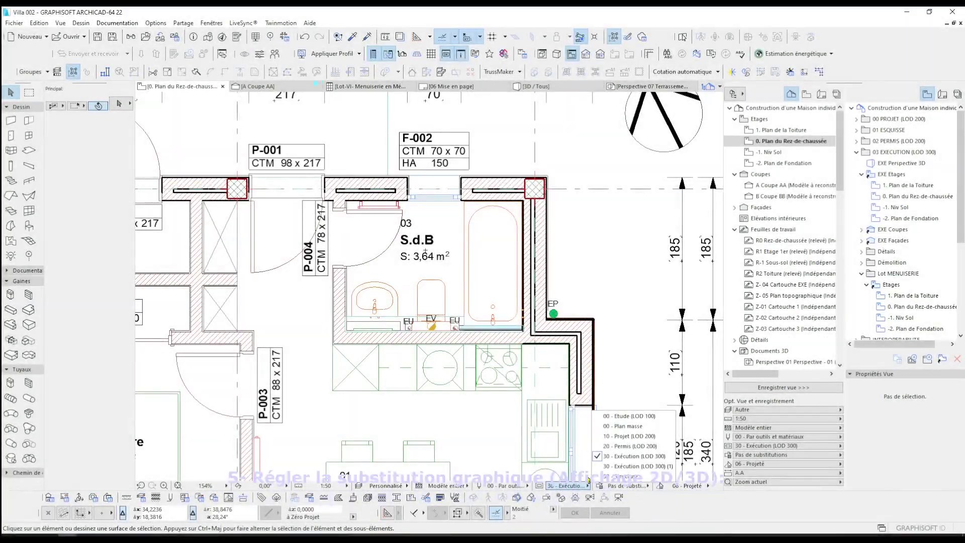
Apply the model view options combination "30 - Exécution (LOD 300) (1)" to the ground floor plan.
click(617, 467)
scroll(454, 275, up, 2)
middle_drag(455, 281, 463, 318)
scroll(404, 303, up, 1)
mouse_move(481, 364)
middle_down()
mouse_move(475, 344)
mouse_move(475, 369)
middle_up()
scroll(476, 370, down, 1)
middle_drag(433, 345, 411, 319)
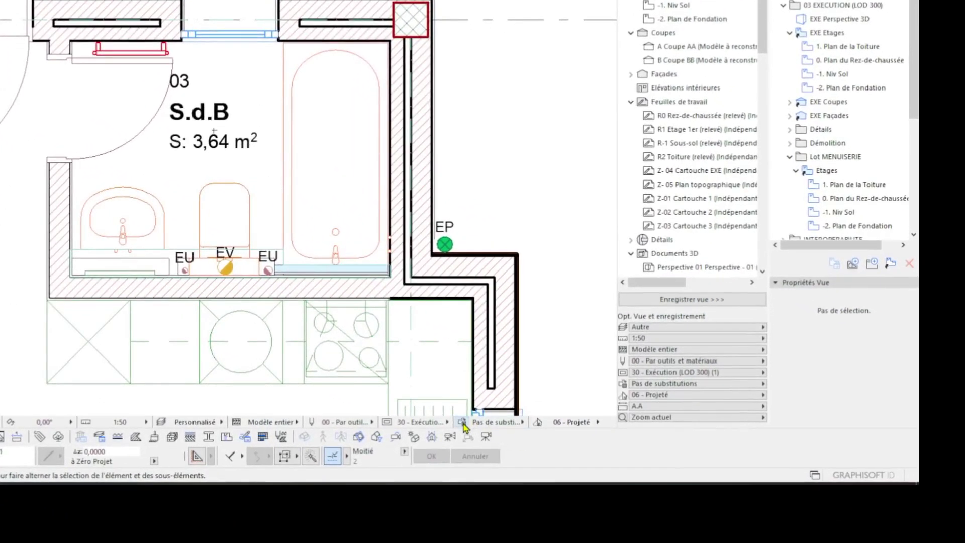
Create graphic override combination "15 - Exécution MEP" as a duplicate of "08 - Contrôle des dalles", and remove its "Classification - Dalle" rule.
click(463, 423)
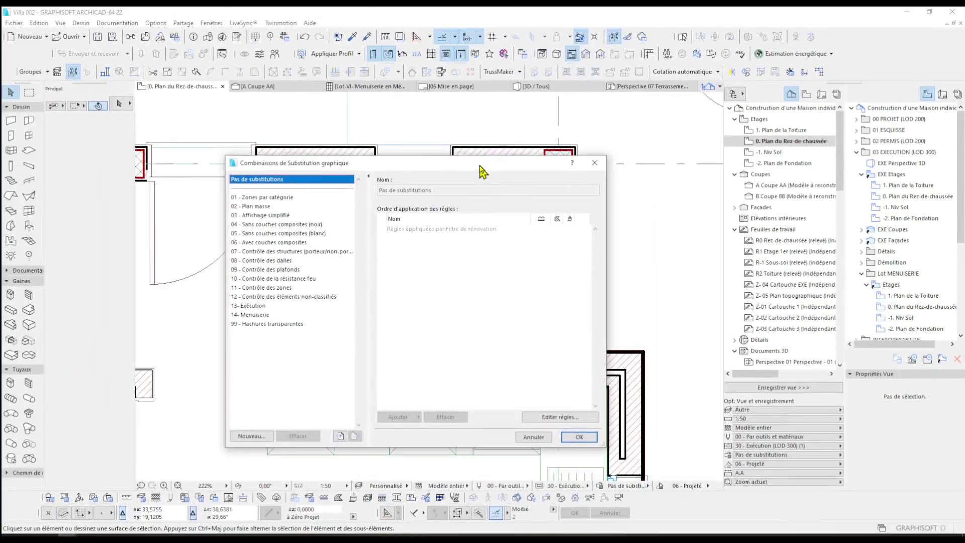
drag(480, 166, 487, 157)
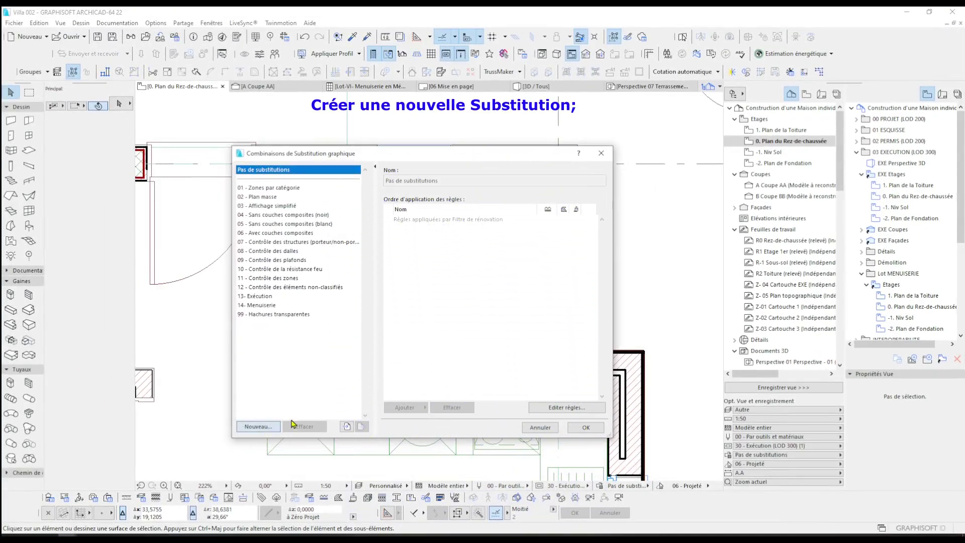
click(274, 426)
click(431, 216)
click(523, 215)
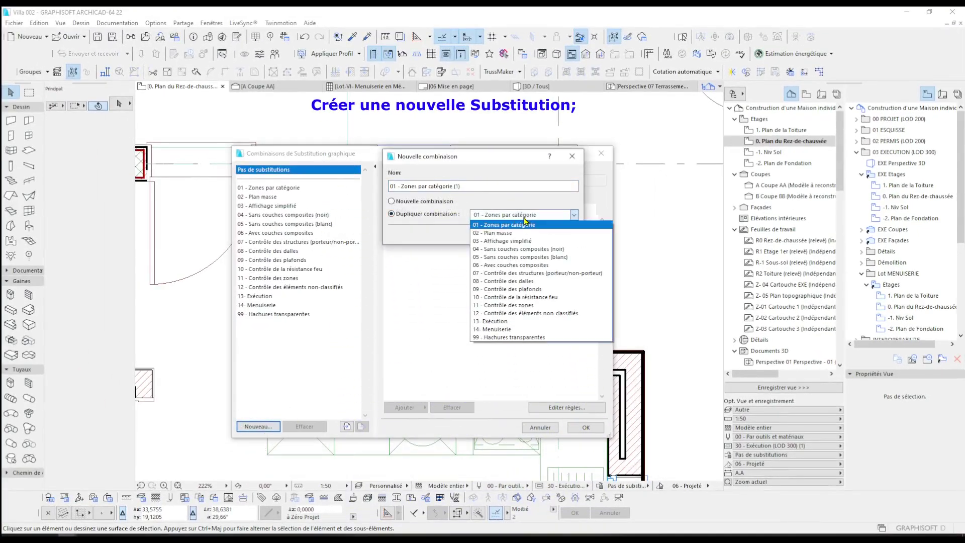
click(555, 281)
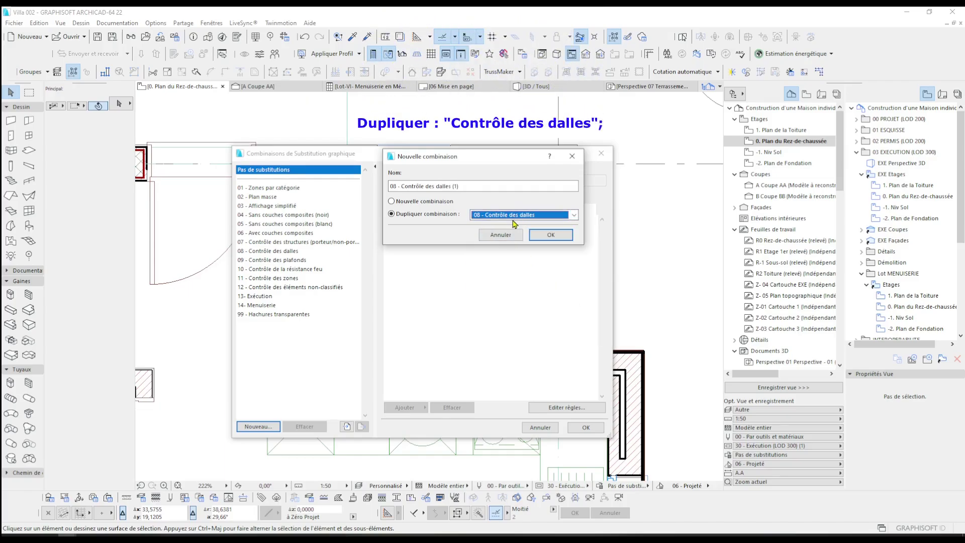
click(464, 190)
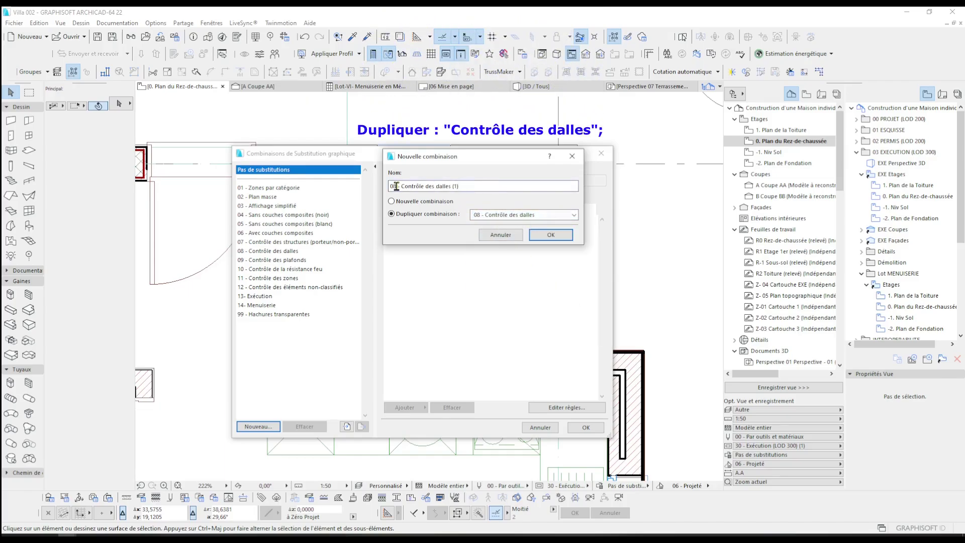
text(15 - Exécution MEP)
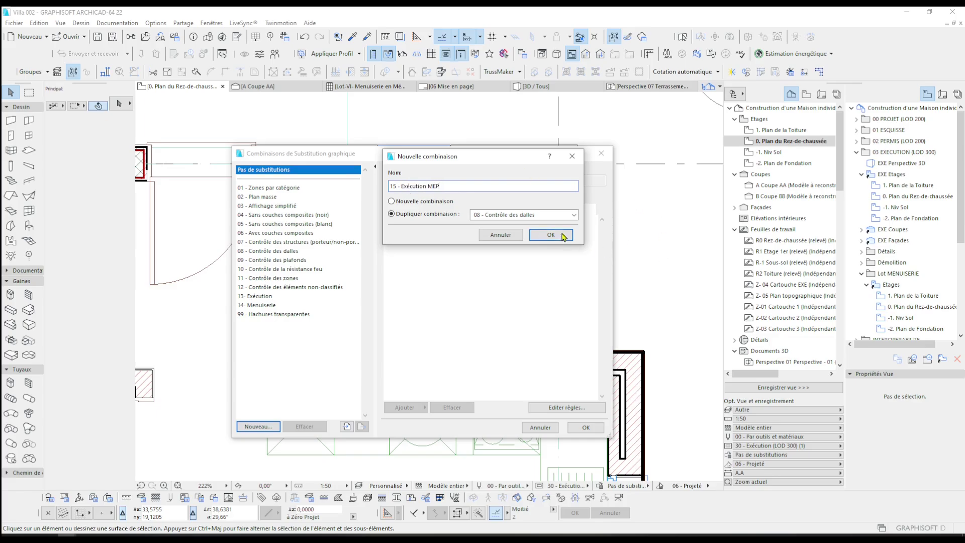
click(550, 236)
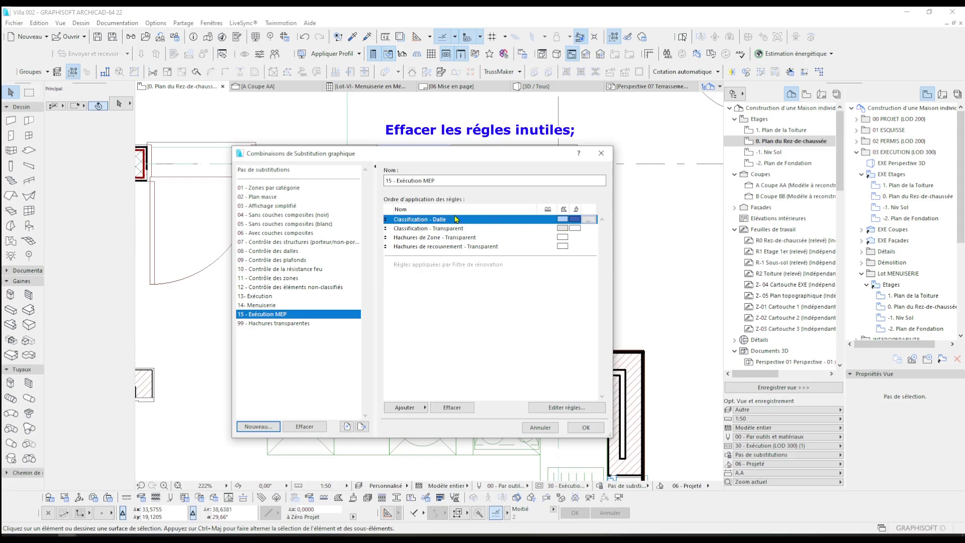
click(452, 407)
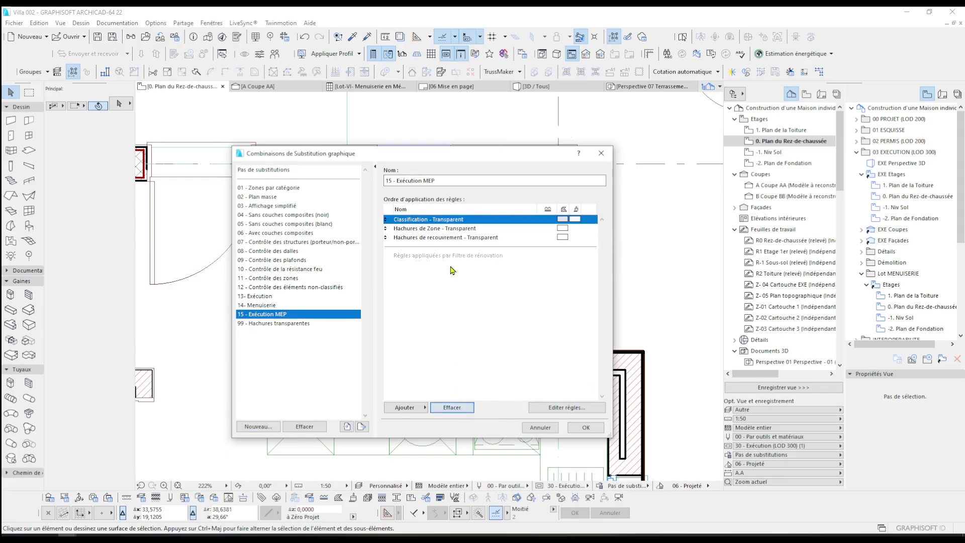
Add a new rule "Classification - Transparent MEP" to combination "15 - Exécution MEP", duplicated from "Classification - Transparent".
click(404, 407)
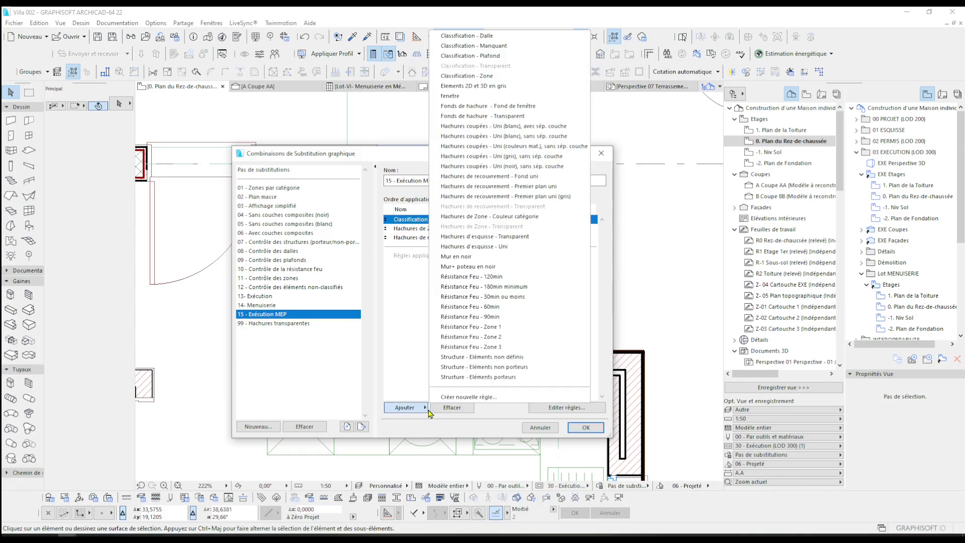
click(462, 395)
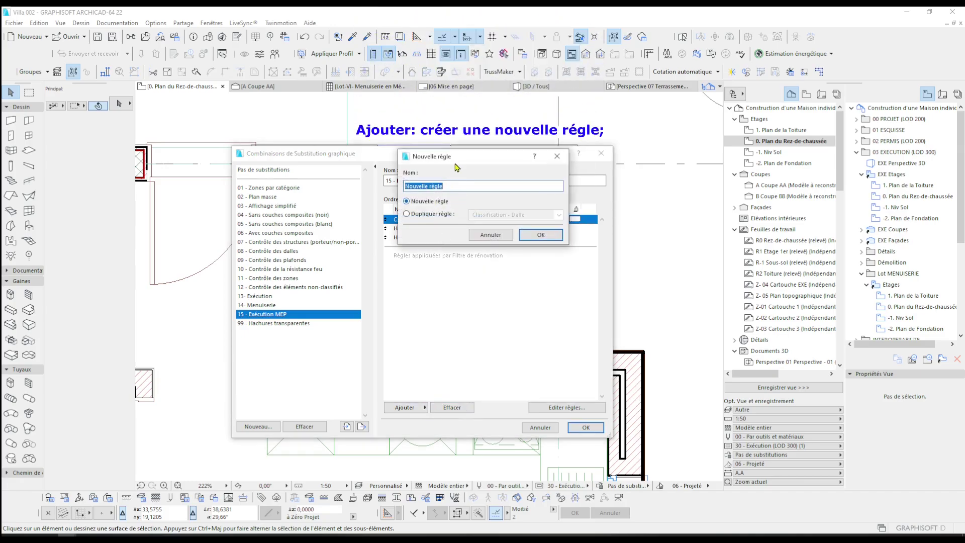
click(435, 214)
click(492, 216)
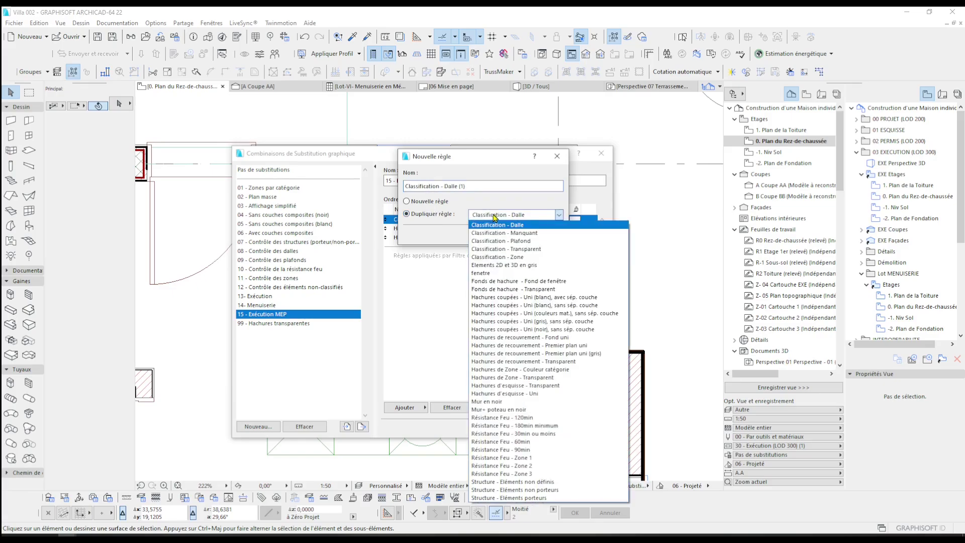
click(561, 249)
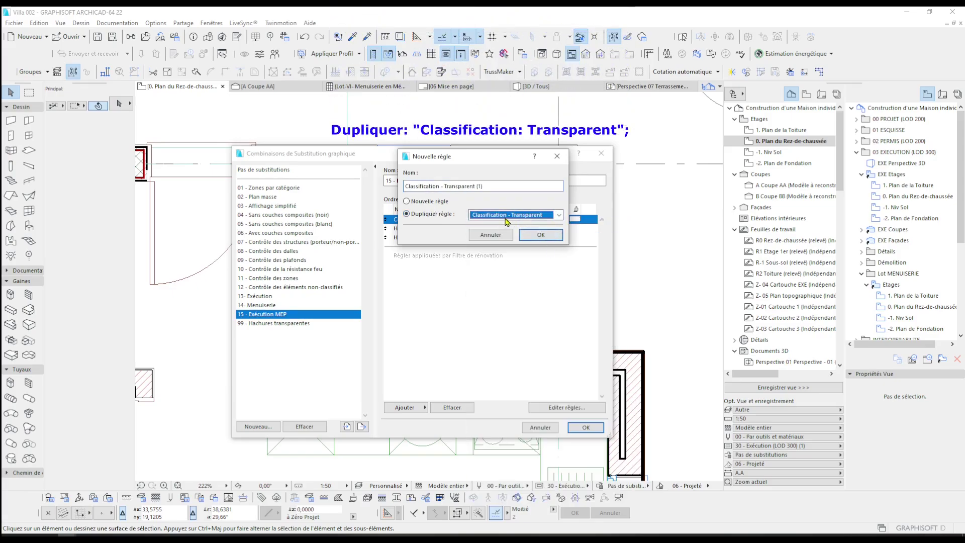
drag(478, 186, 549, 205)
key(BackSpace)
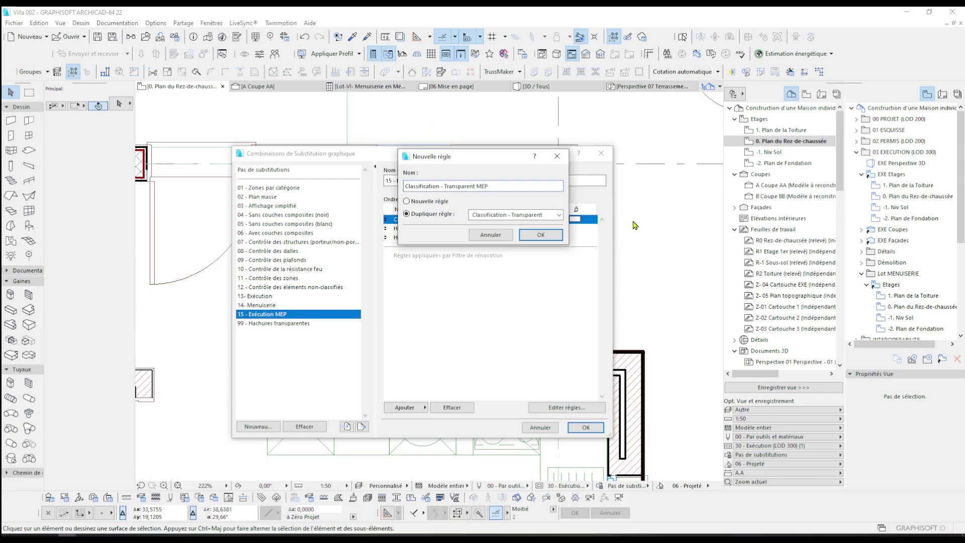
click(550, 241)
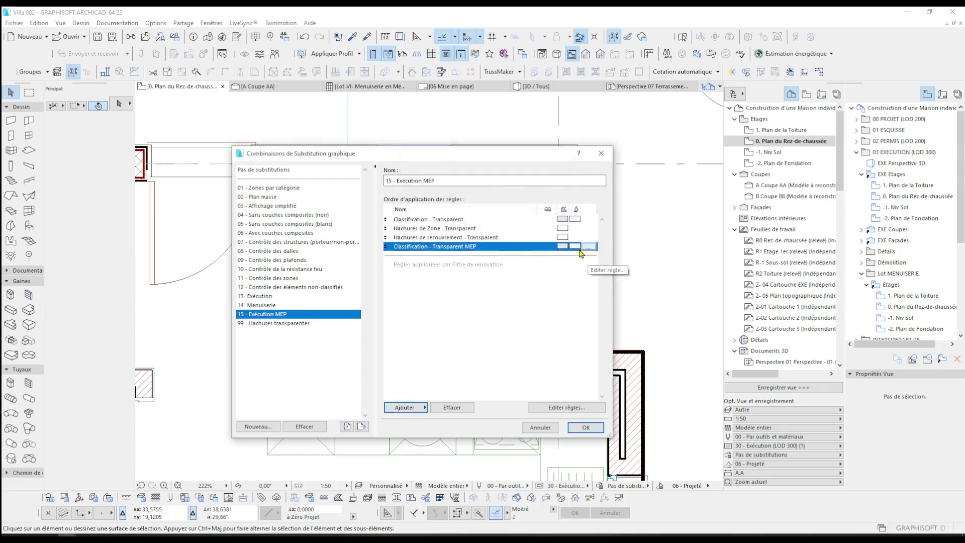
Edit the "Classification - Transparent MEP" rule, adding the criterion that element type is not Equipement, joined to Types 3D with "et".
click(588, 247)
click(588, 247)
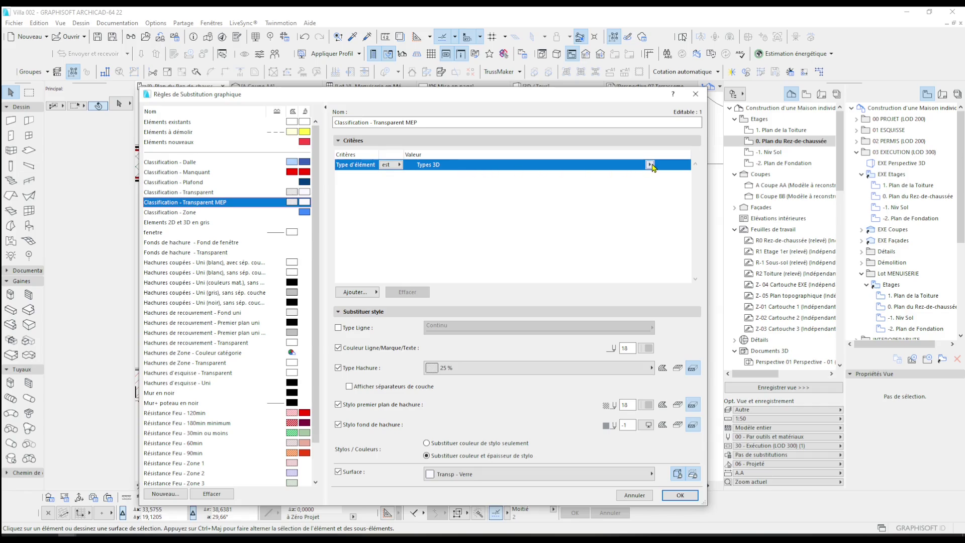
click(355, 292)
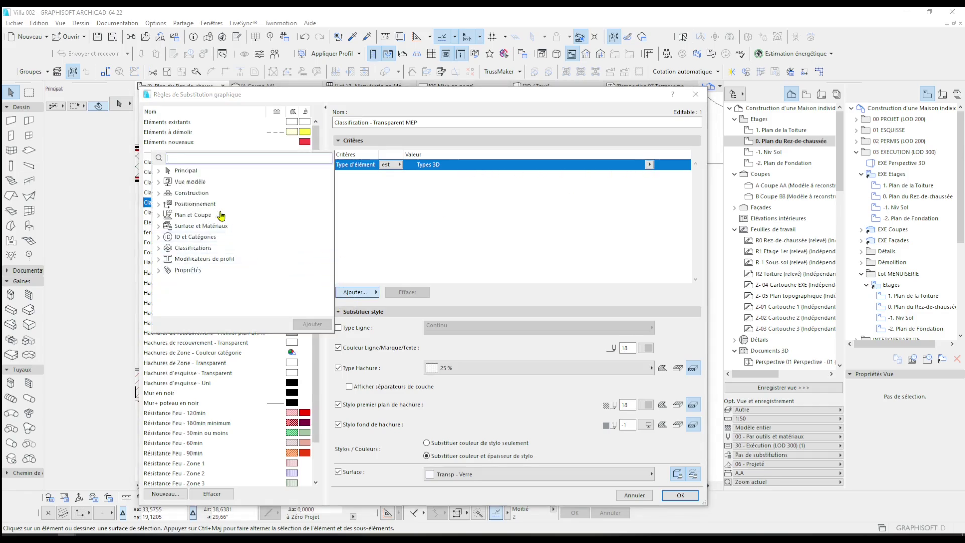
click(158, 171)
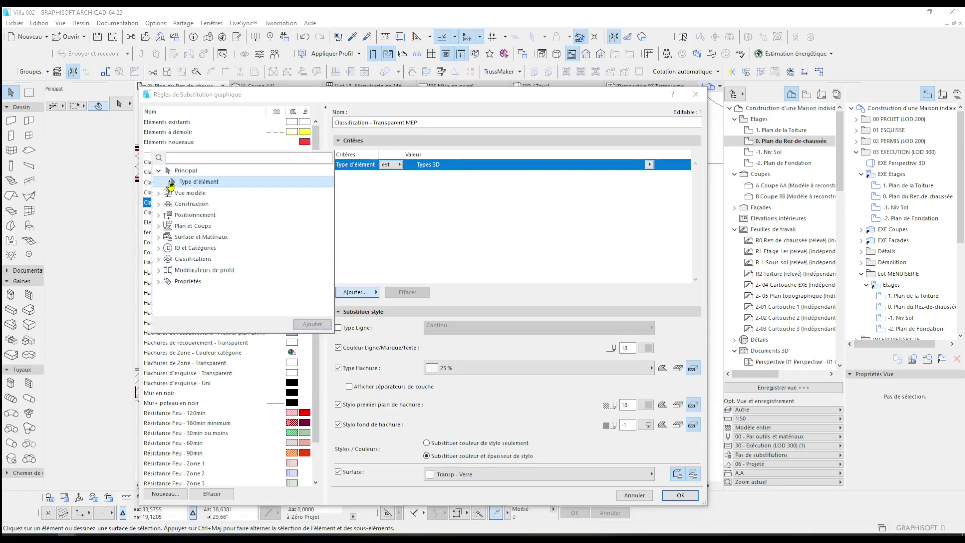
double_click(199, 182)
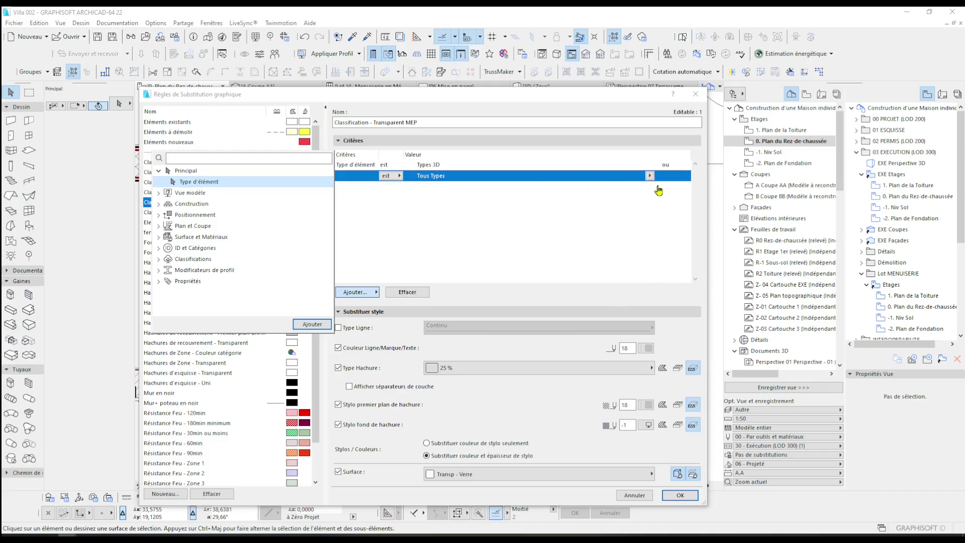
click(650, 176)
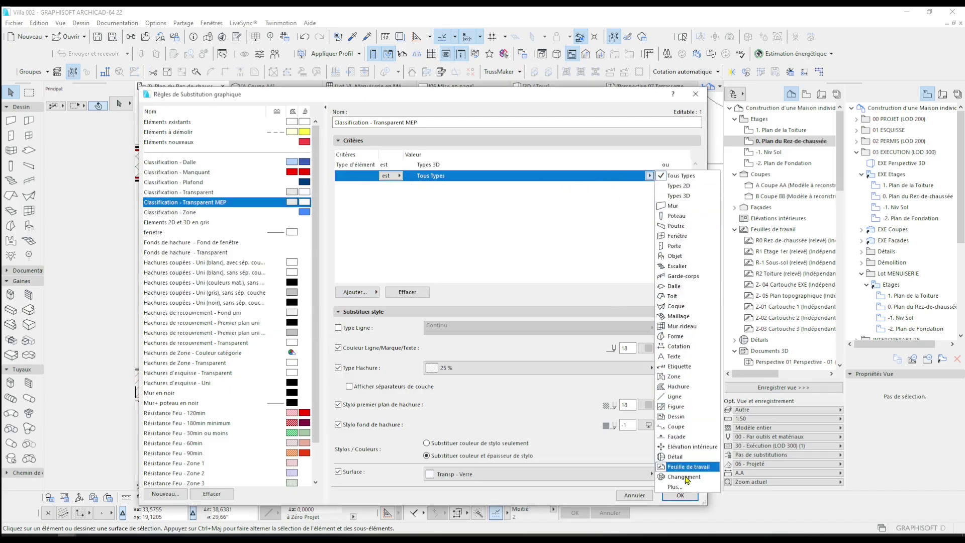
click(685, 488)
click(669, 201)
click(398, 176)
click(417, 186)
click(686, 167)
click(672, 165)
click(684, 165)
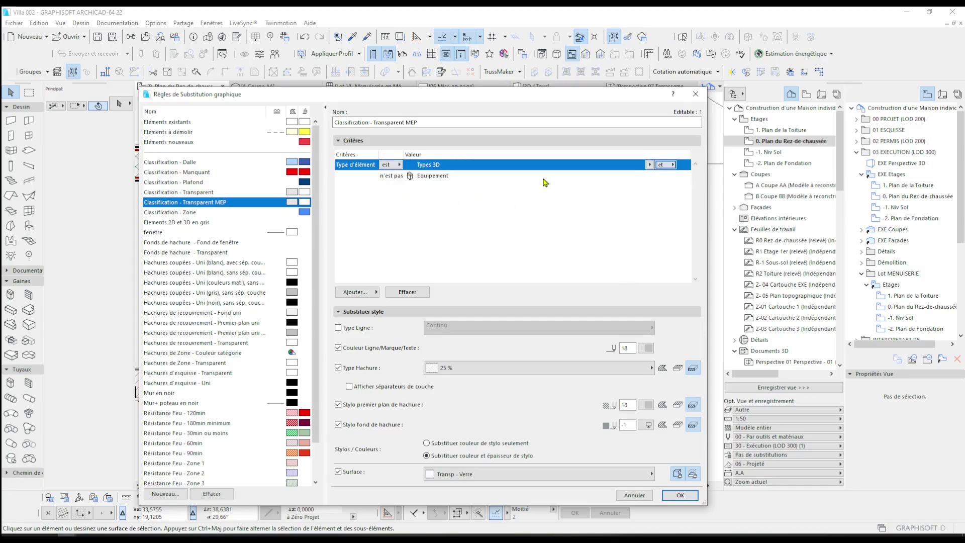
Add five layer (Calque) criteria to the "Classification - Transparent MEP" rule.
click(356, 292)
click(159, 193)
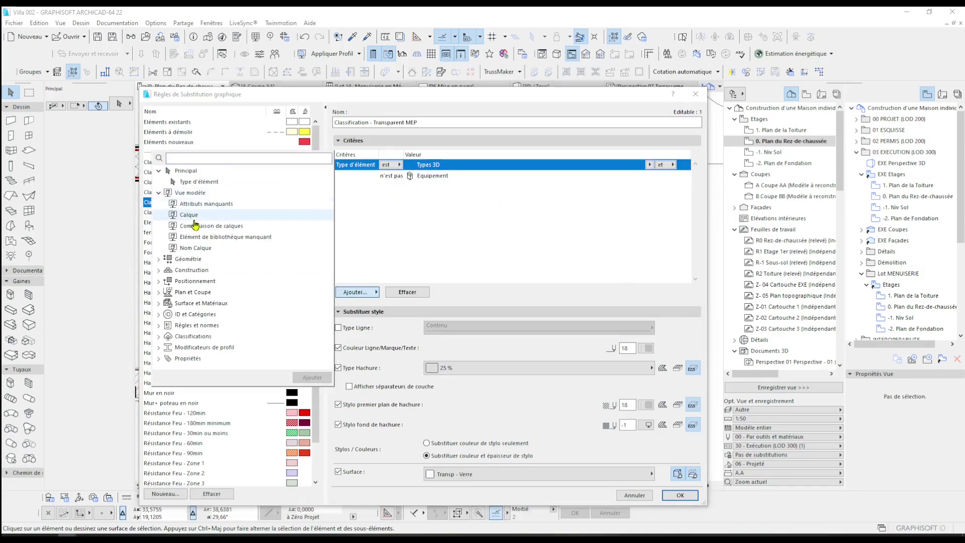
double_click(195, 214)
double_click(194, 218)
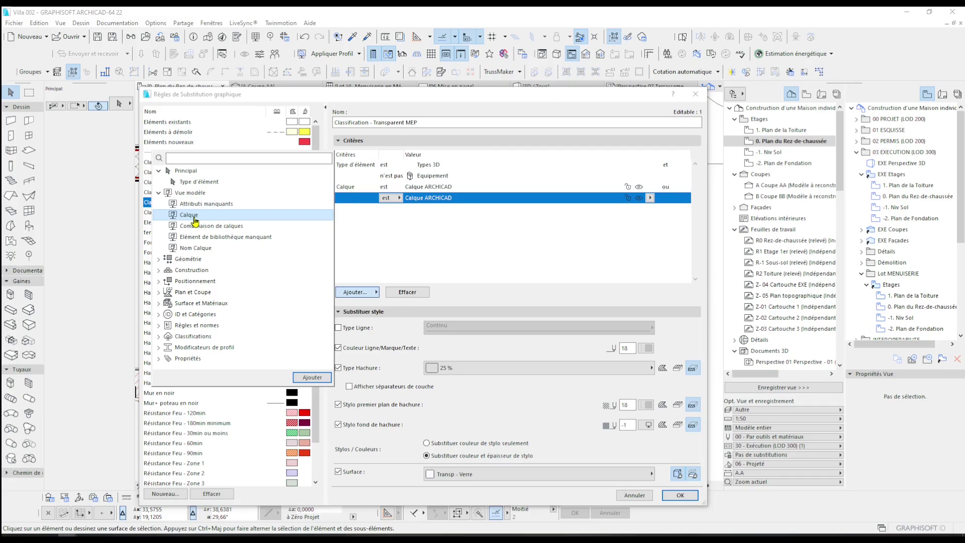
double_click(195, 216)
double_click(194, 217)
double_click(194, 218)
click(446, 222)
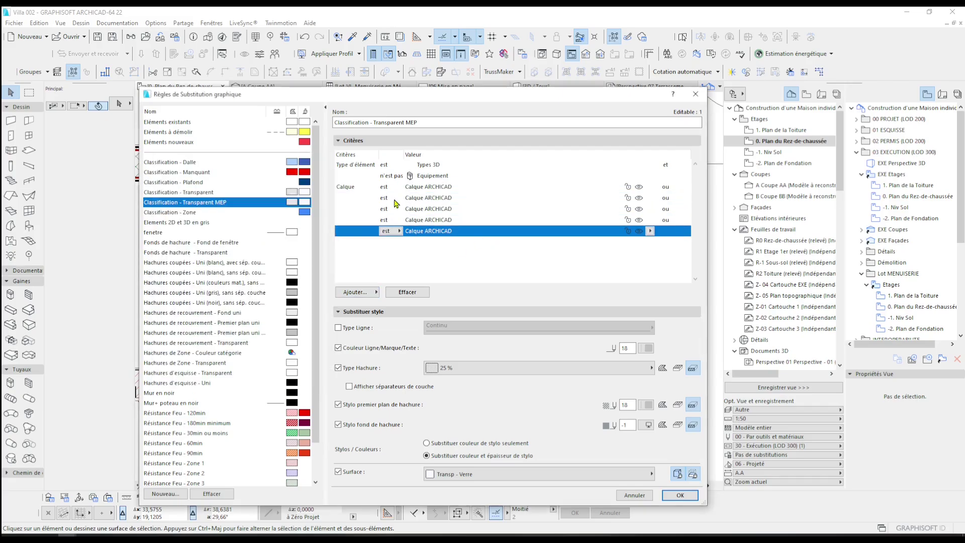
Set the first layer criterion to "n'est pas" Eq tech - Canalisations.
click(388, 188)
click(391, 188)
click(394, 188)
click(415, 195)
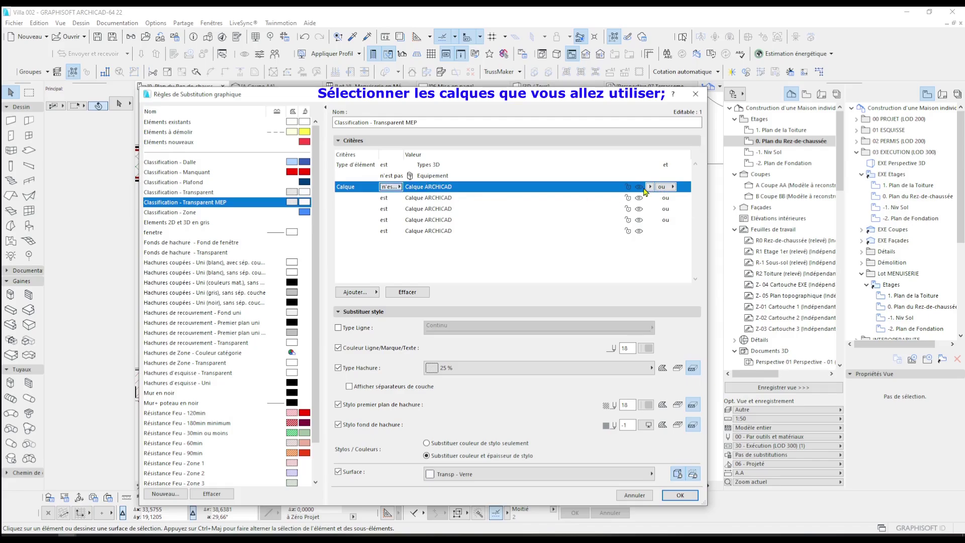
click(650, 186)
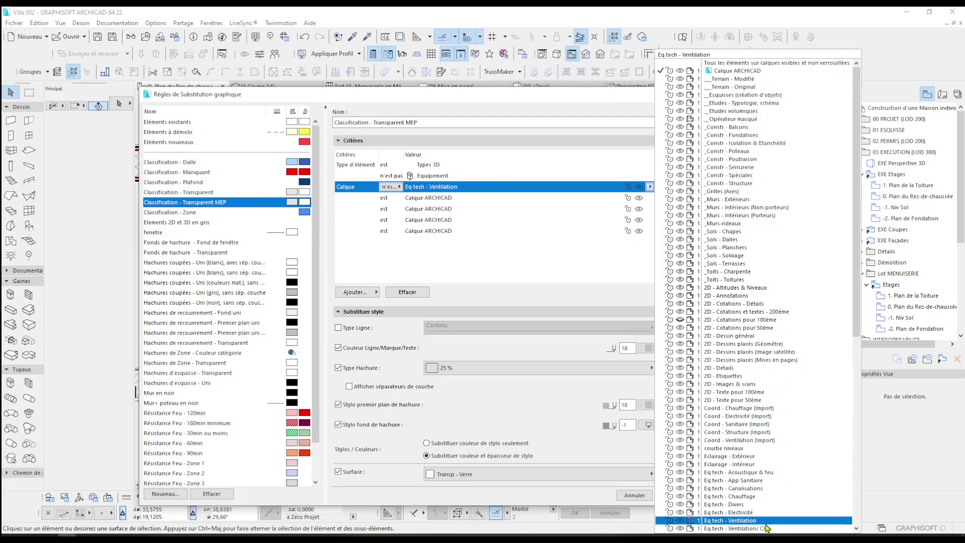
click(754, 488)
Set the second layer criterion to "n'est pas" Eq tech - App Sanitaire, linked with "et".
click(390, 199)
click(392, 198)
click(412, 207)
click(650, 198)
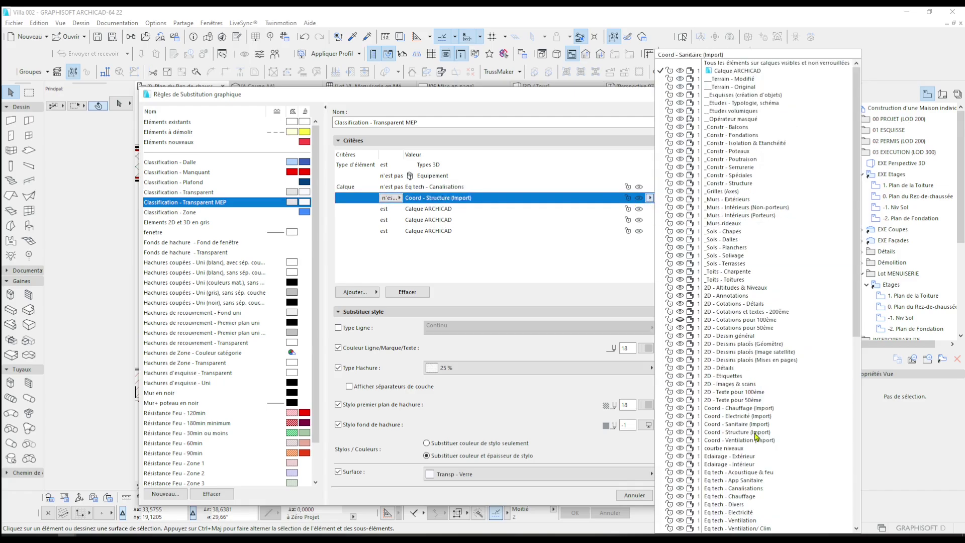
click(737, 479)
click(684, 199)
Exclude layers Rac Chauffage - Alimentation, Rac Climatisation - conduits and Rac electricité in the remaining three criteria, linked with "et".
click(390, 208)
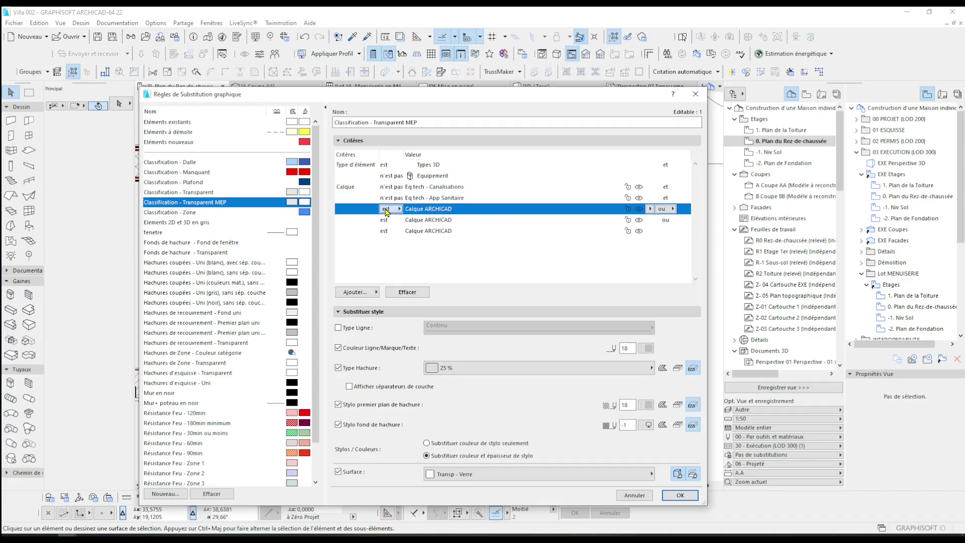
click(392, 209)
click(412, 218)
click(650, 208)
scroll(743, 341, down, 10)
click(759, 512)
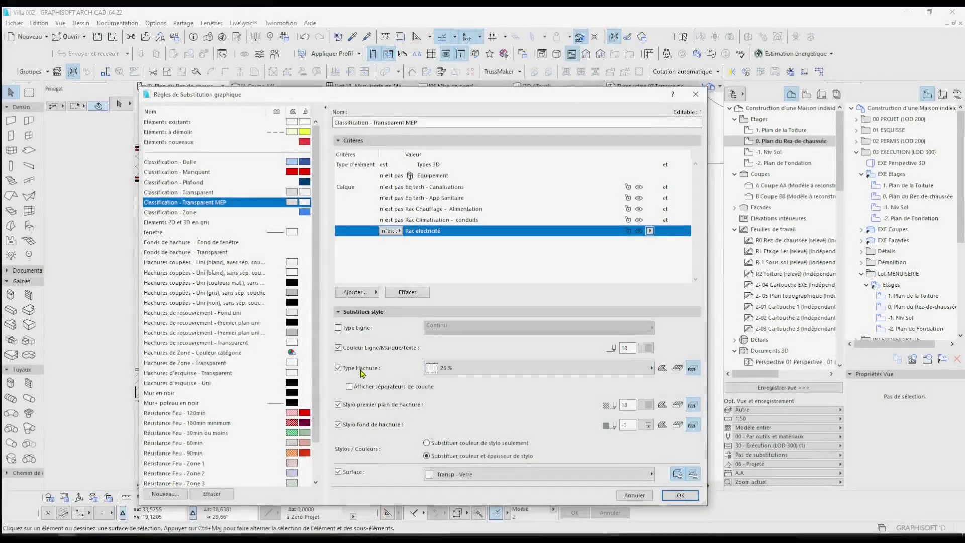
Disable the rule's fill type override, set its line and foreground fill pens to 101, and accept the rule.
click(357, 369)
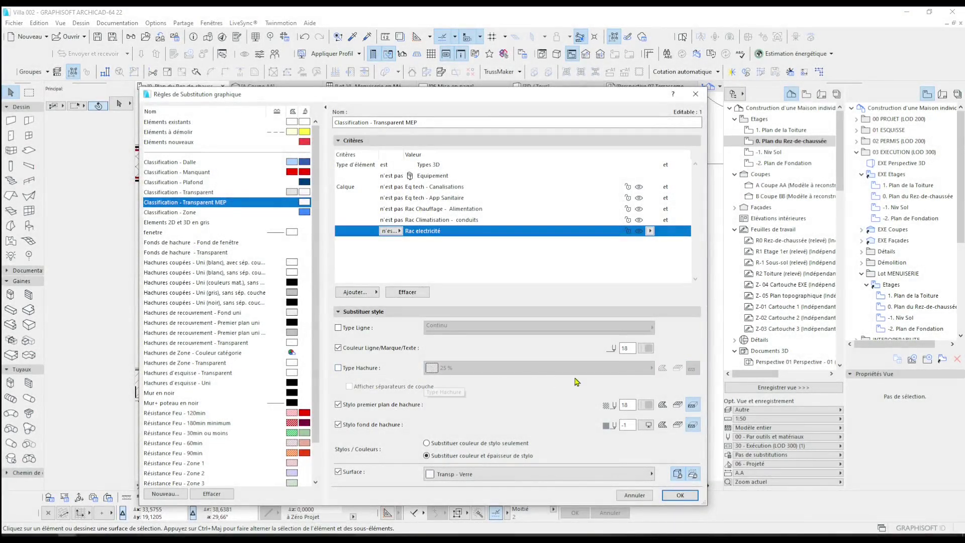
click(648, 353)
click(660, 393)
click(647, 405)
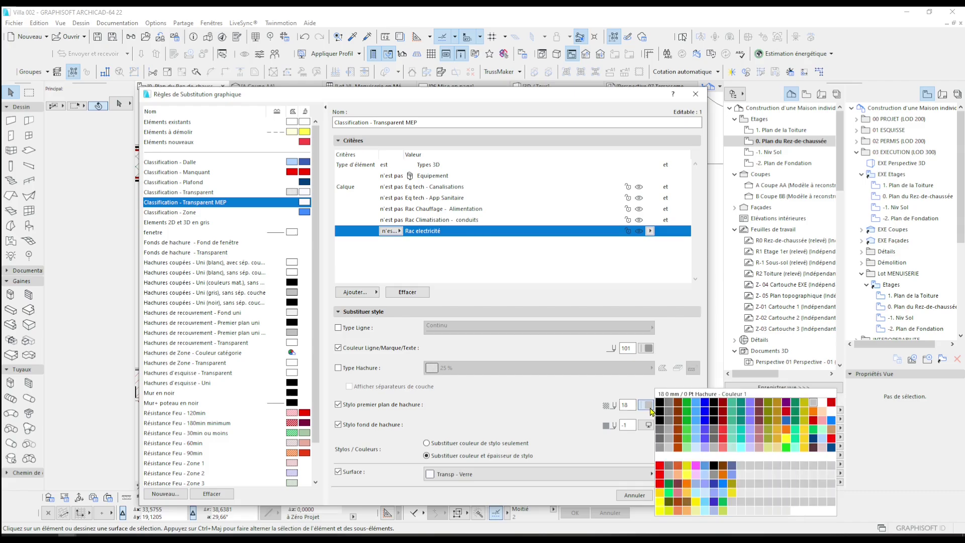
click(662, 449)
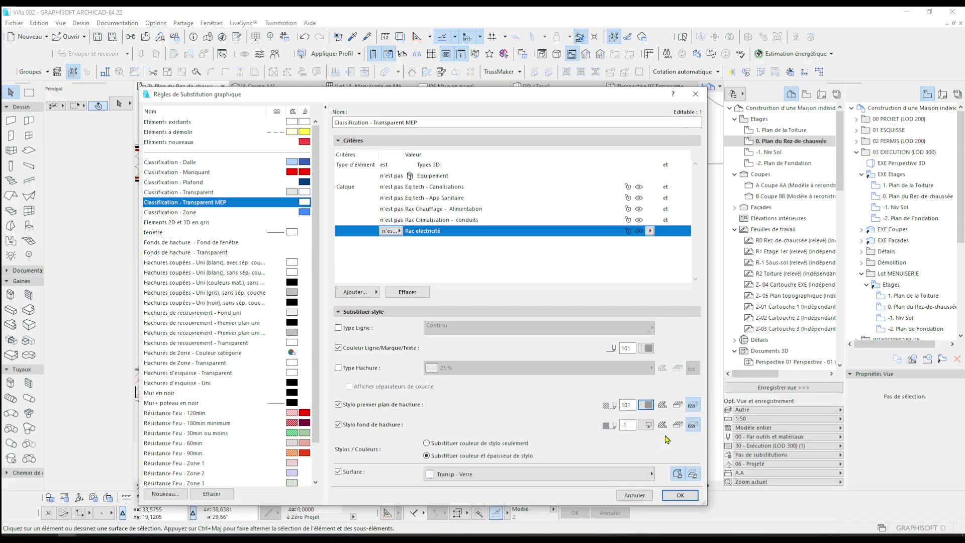
click(680, 495)
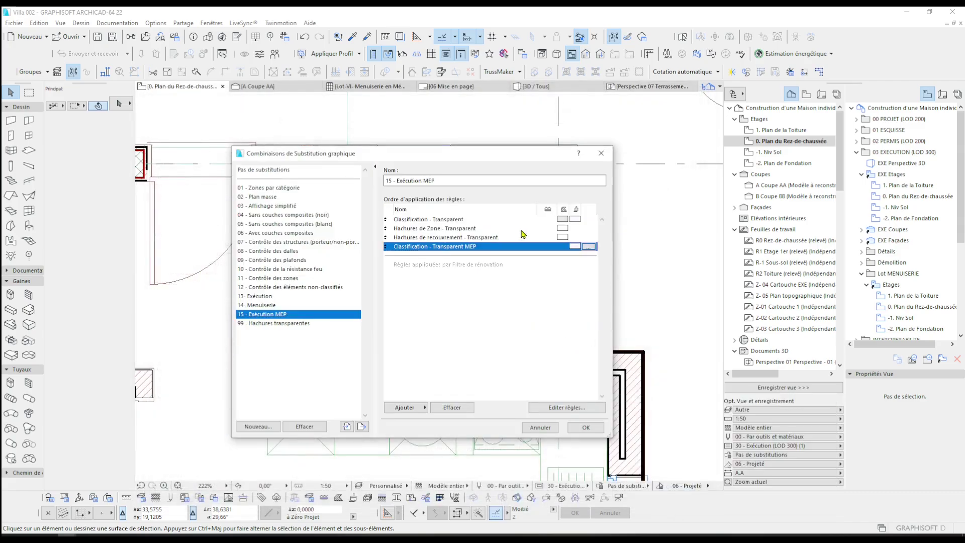
Remove the "Classification - Transparent" rule, move "Classification - Transparent MEP" to first place, and apply combination "15 - Exécution MEP".
click(401, 220)
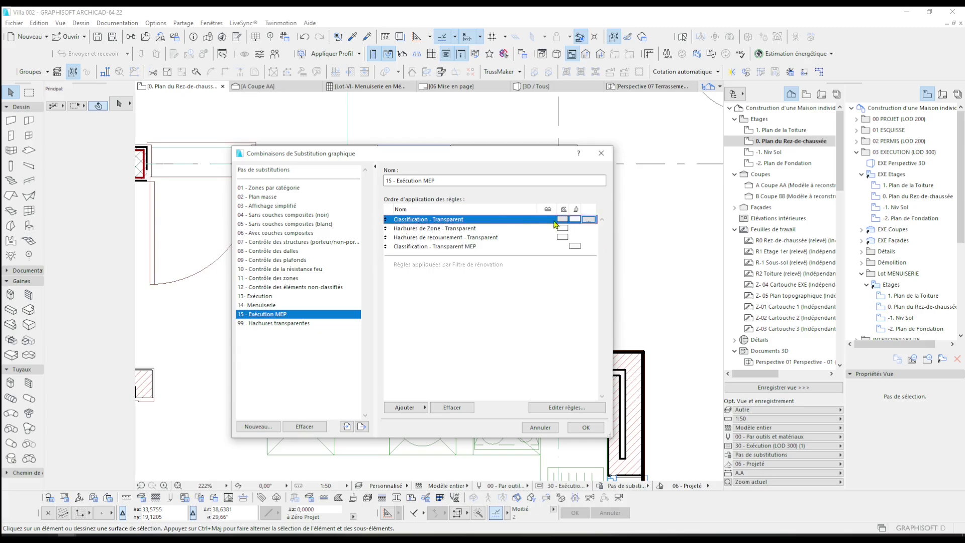
click(452, 407)
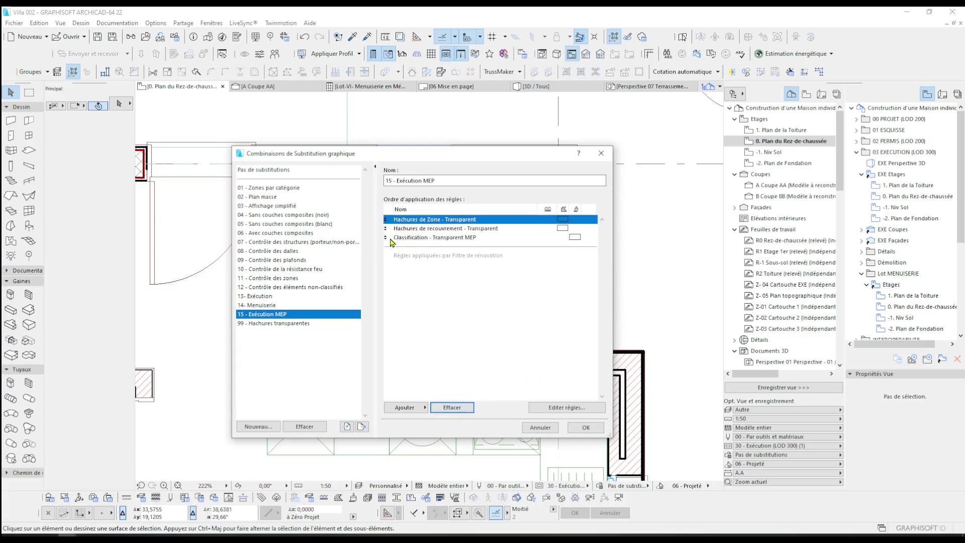
drag(387, 241, 387, 219)
click(586, 428)
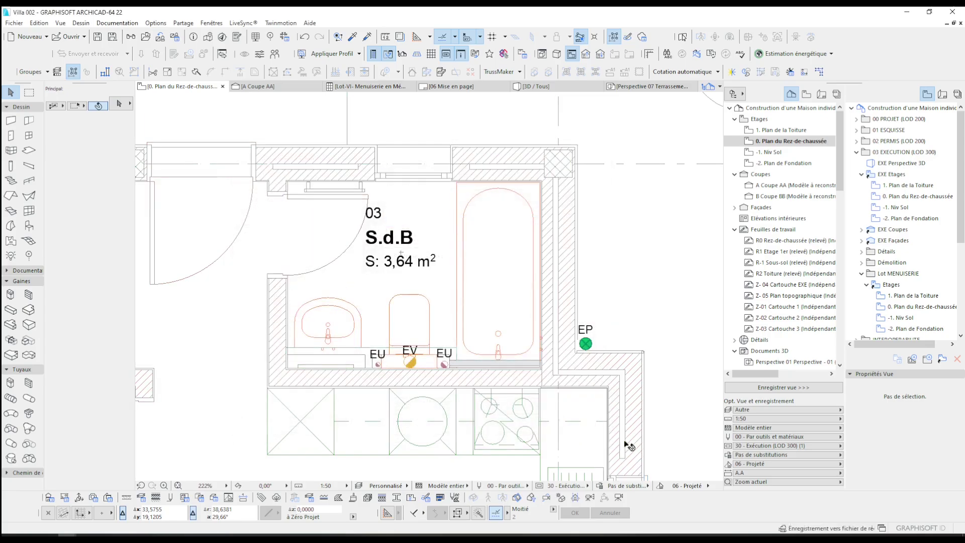
Isolate the bathroom with a marquee and examine the MEP override on its walls and fixtures in 3D.
middle_drag(439, 412, 471, 406)
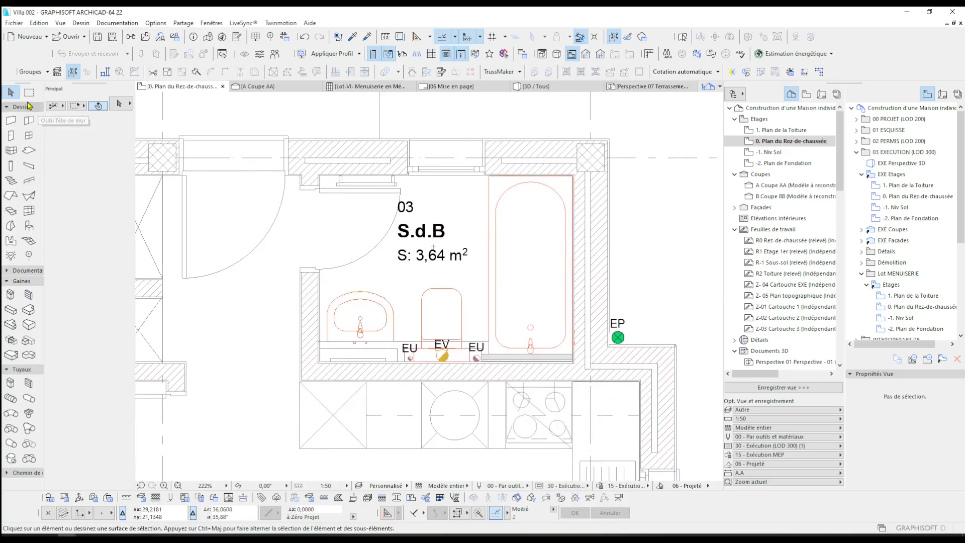
click(29, 96)
click(635, 243)
click(271, 452)
key(F5)
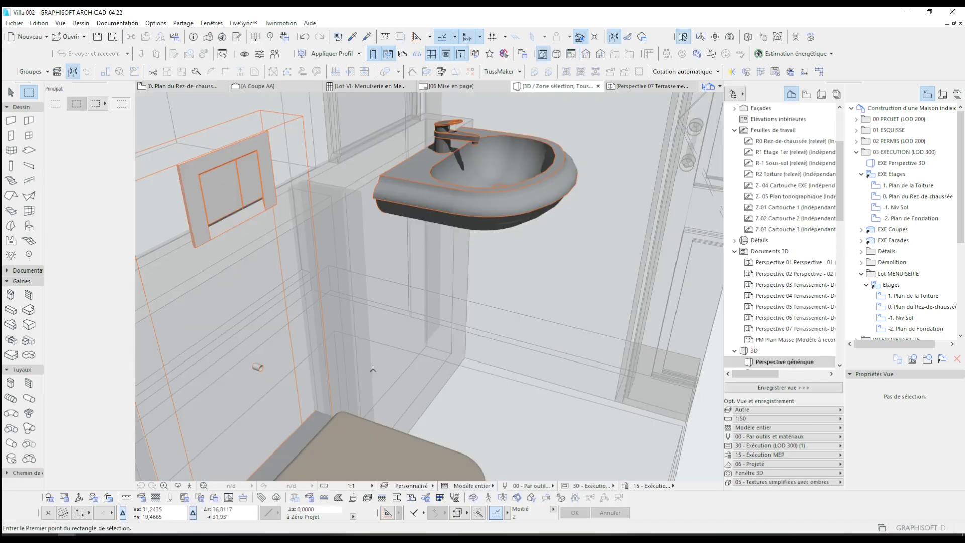
scroll(447, 350, down, 5)
shift+middle_drag(447, 347, 525, 362)
scroll(512, 318, down, 5)
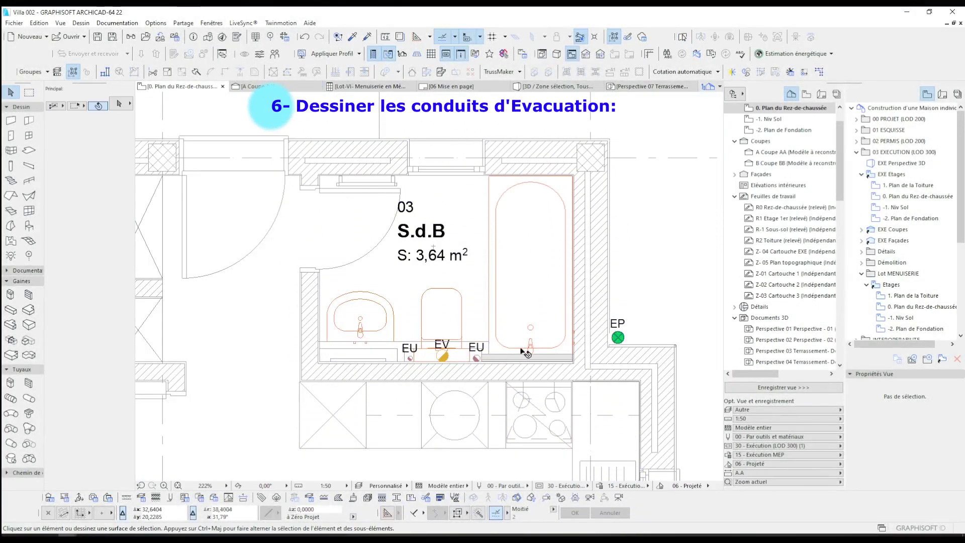
Start a 0,0400 MEP pipe route on system E. Eaux usées at the washbasin's drain connection.
middle_drag(512, 342, 506, 350)
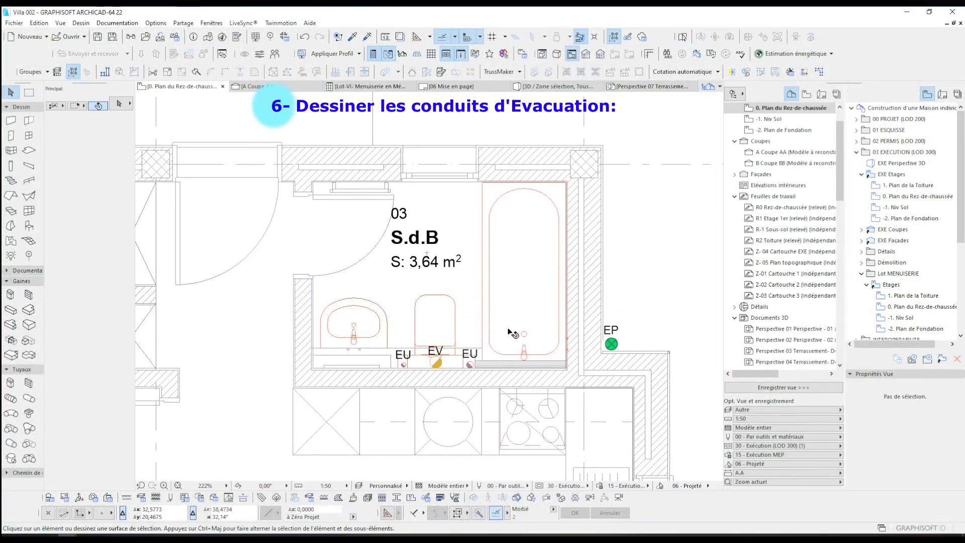
middle_drag(505, 343, 509, 351)
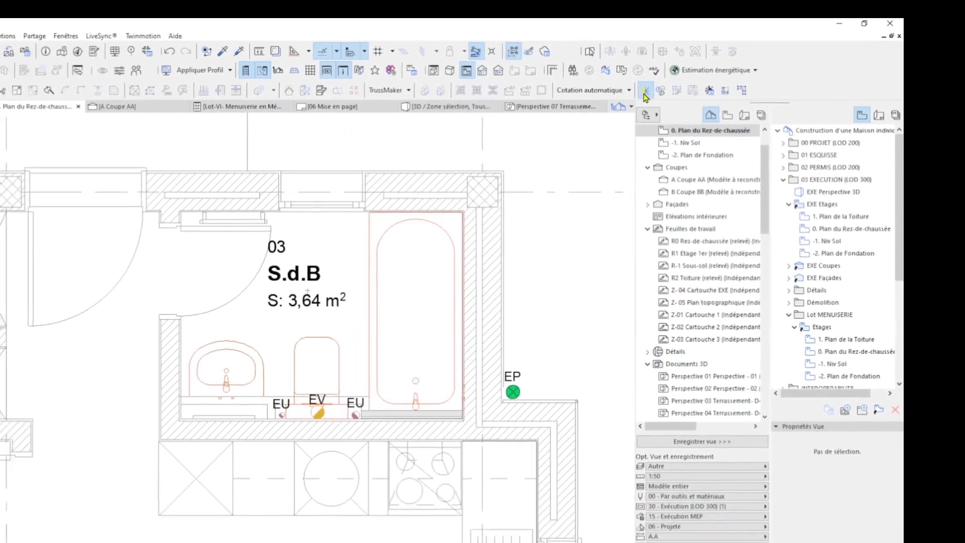
click(537, 114)
mouse_move(440, 113)
mouse_down()
mouse_move(619, 131)
mouse_move(655, 124)
mouse_up()
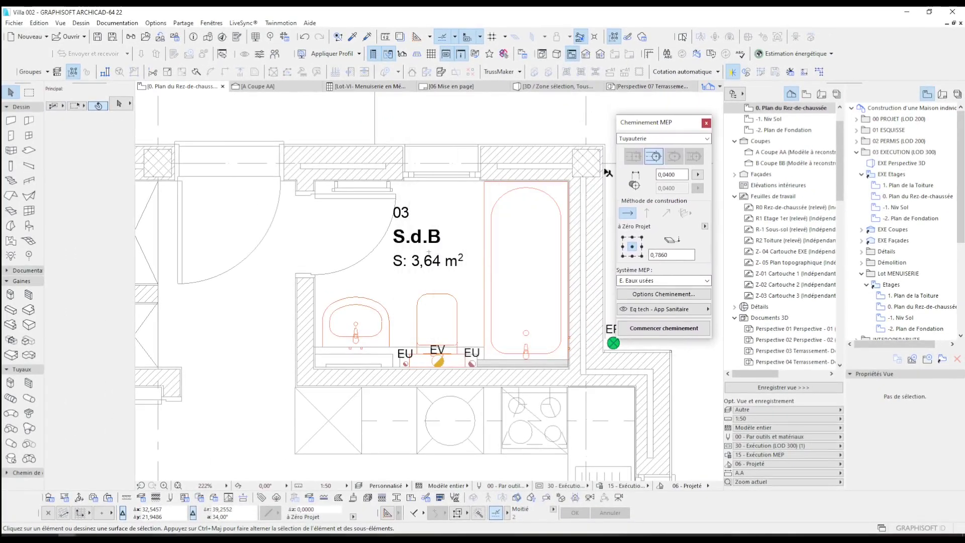
scroll(473, 354, up, 5)
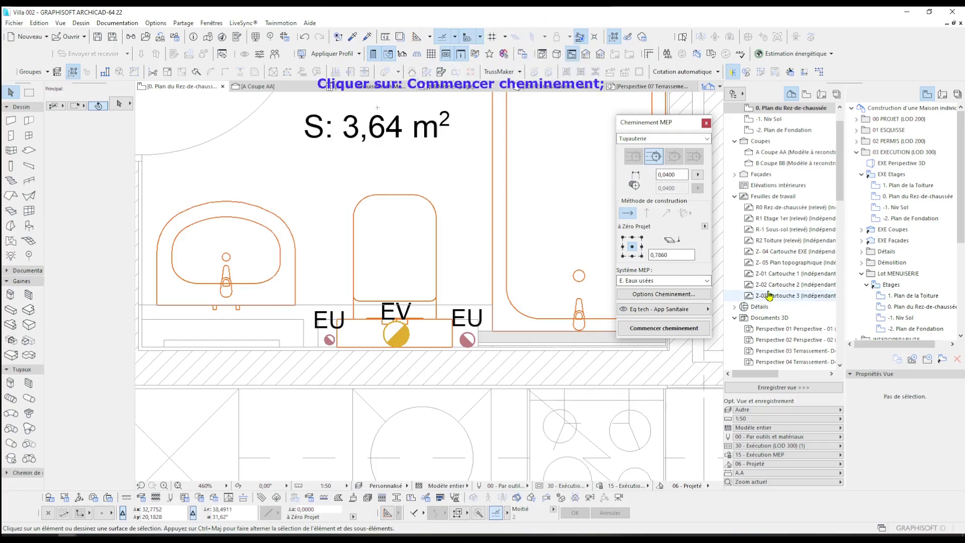
click(663, 330)
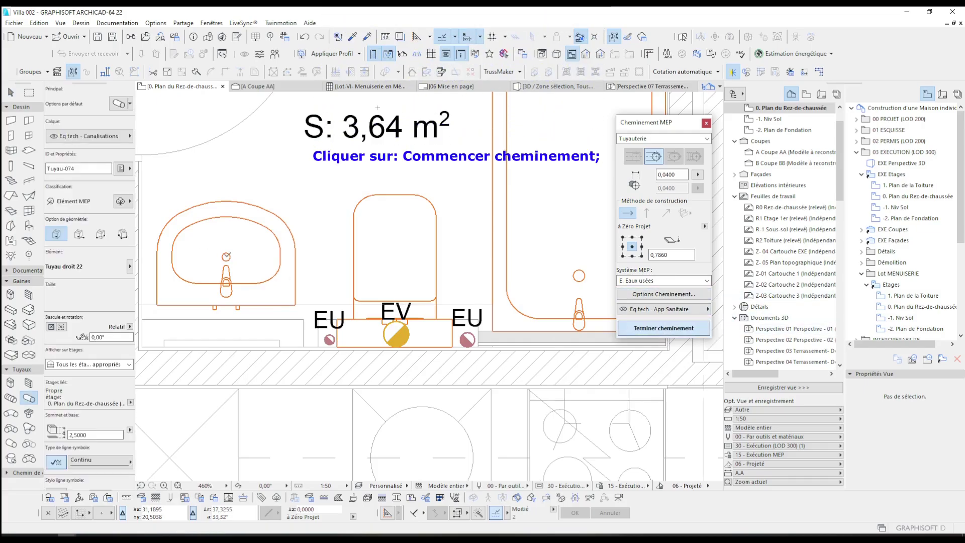
click(225, 292)
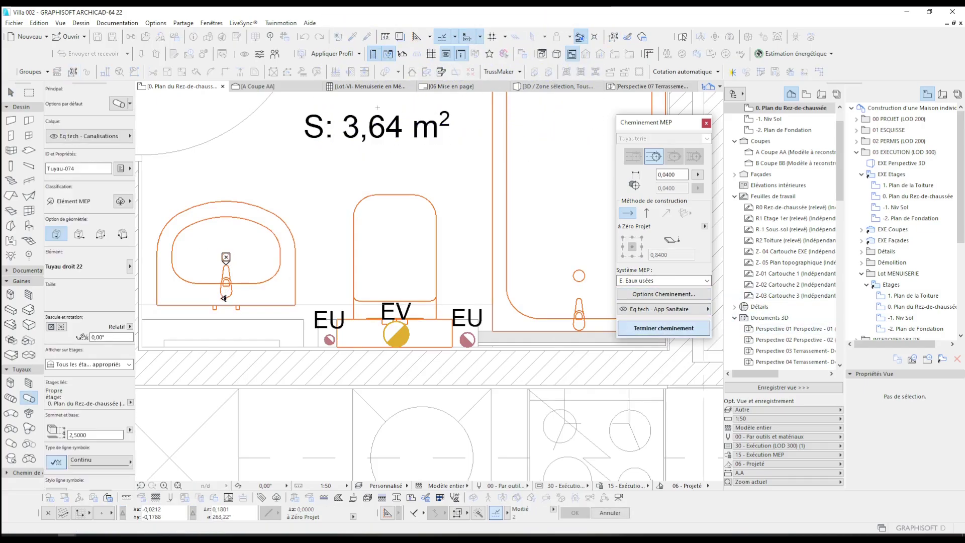
Assign the route to layer Eq tech - Canalisations and run it straight from the washbasin drain into the partition.
click(687, 312)
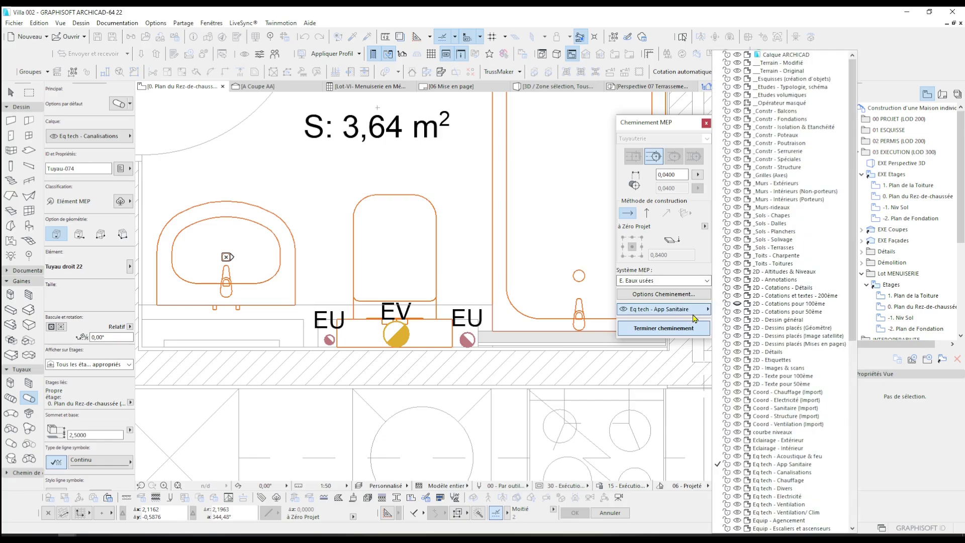
click(800, 475)
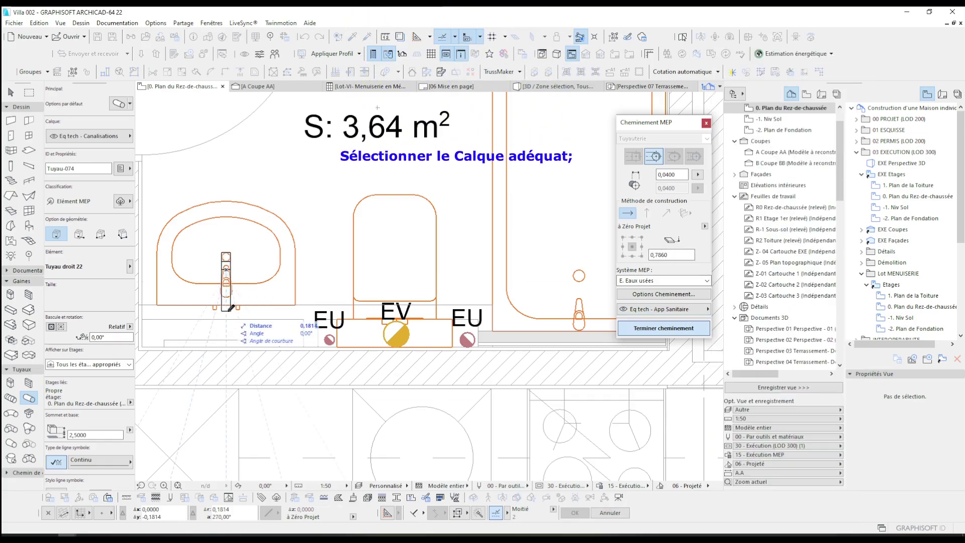
click(226, 269)
click(667, 312)
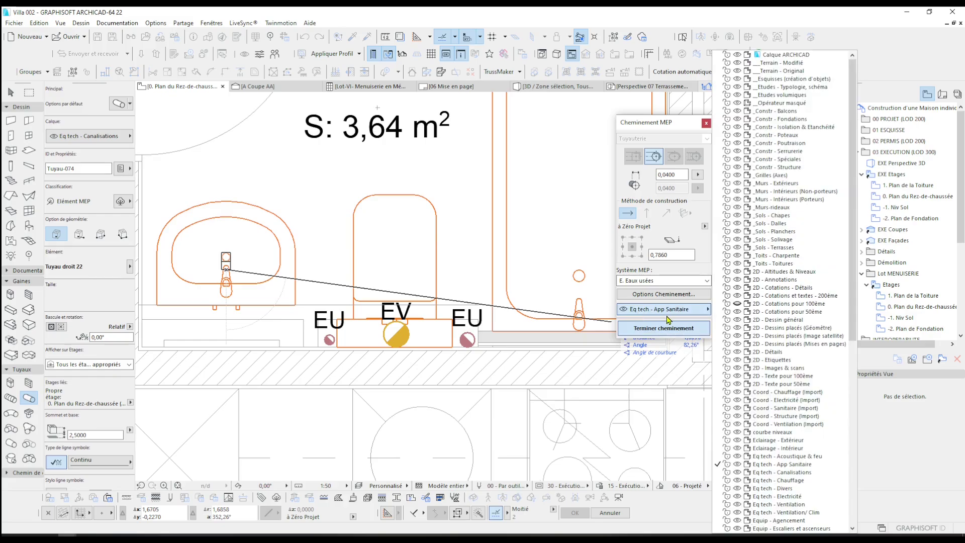
click(769, 472)
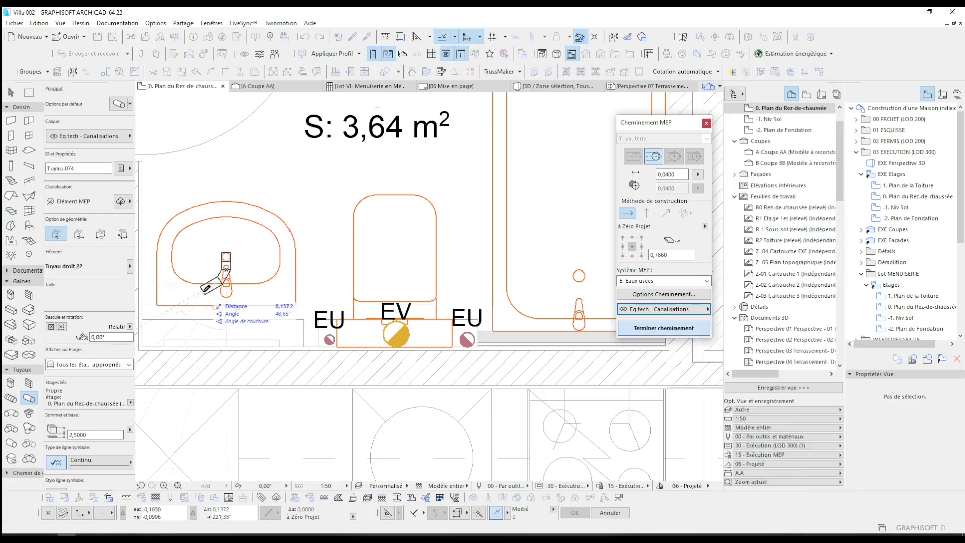
click(227, 329)
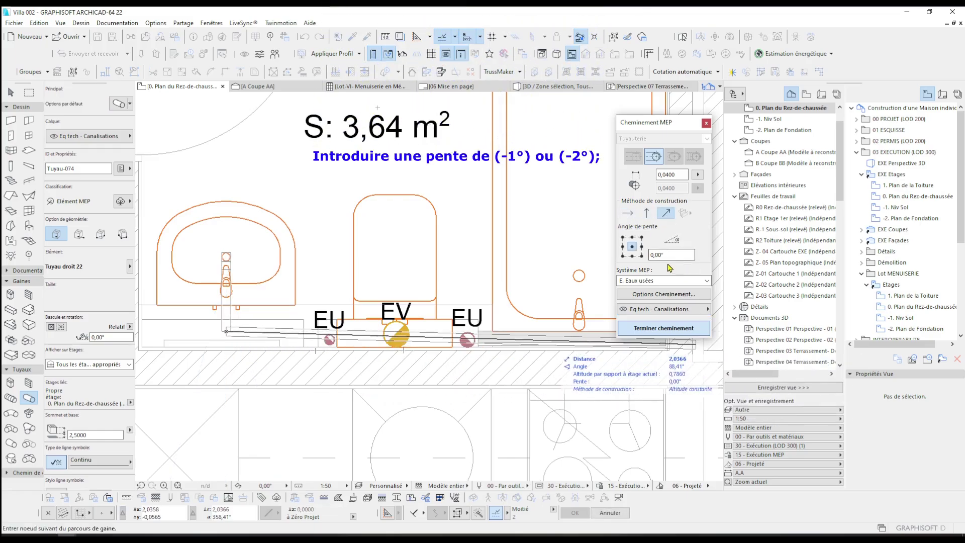
Set the slope angle to -2° and extend the pipe to the EU symbol nearest the washbasin.
double_click(666, 256)
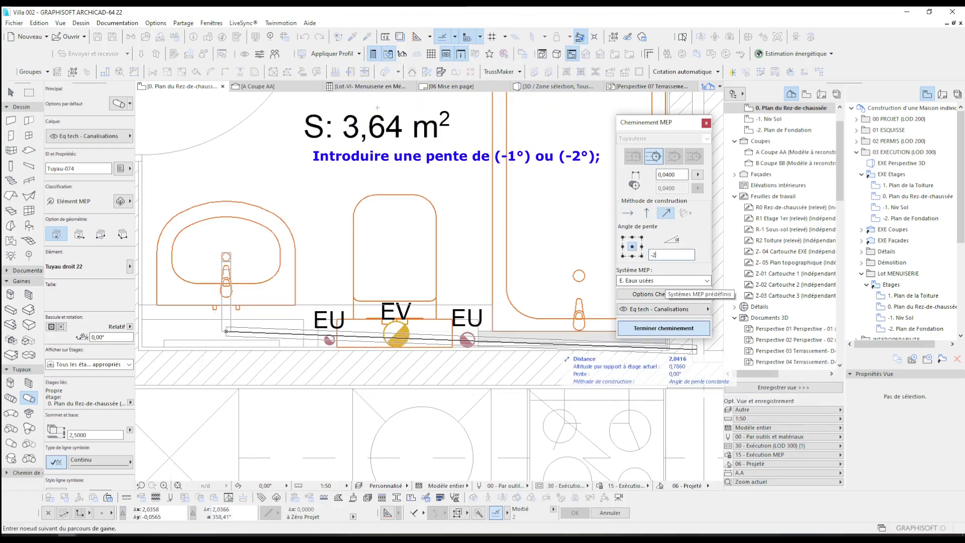
text(-2)
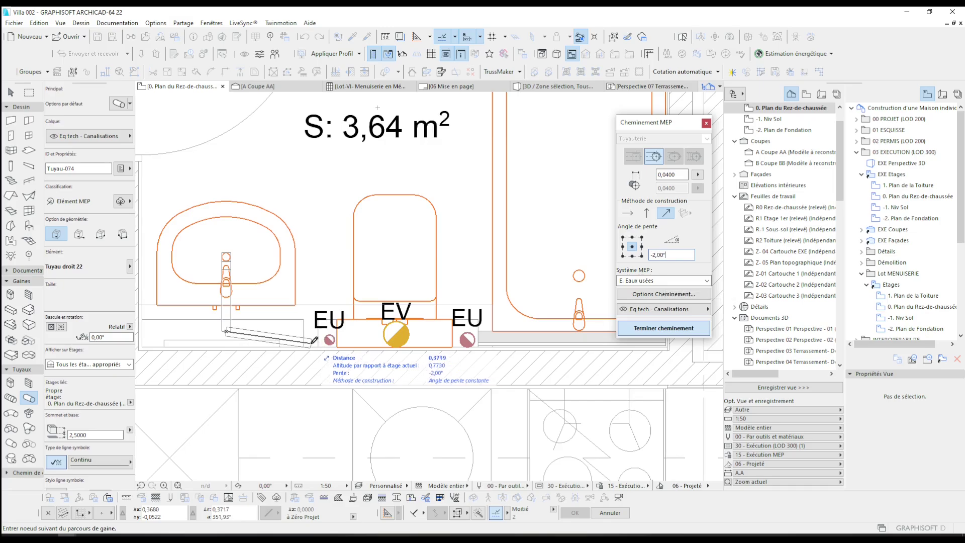
click(330, 339)
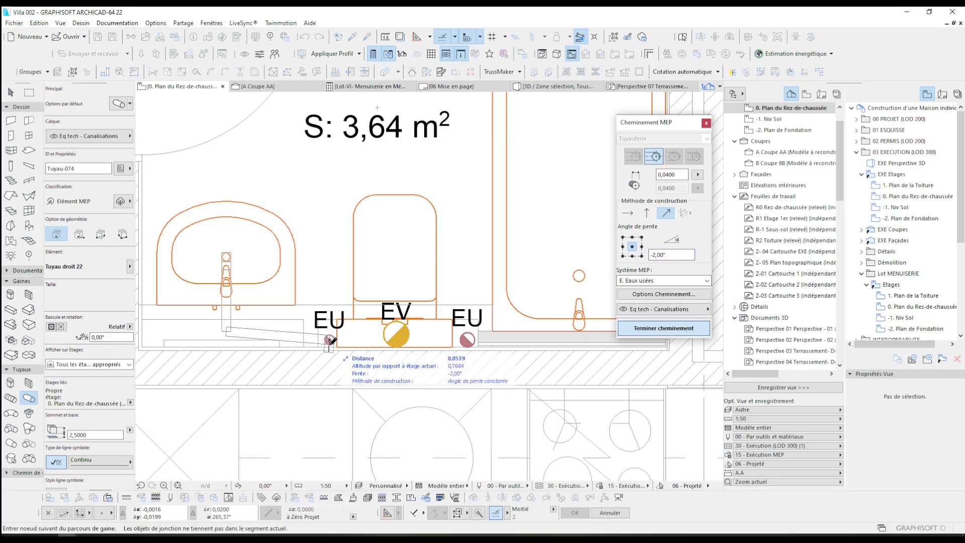
Drop the pipe vertically at the EU symbol to altitude -0,8000 relative to Etage courant and finish the route.
click(646, 213)
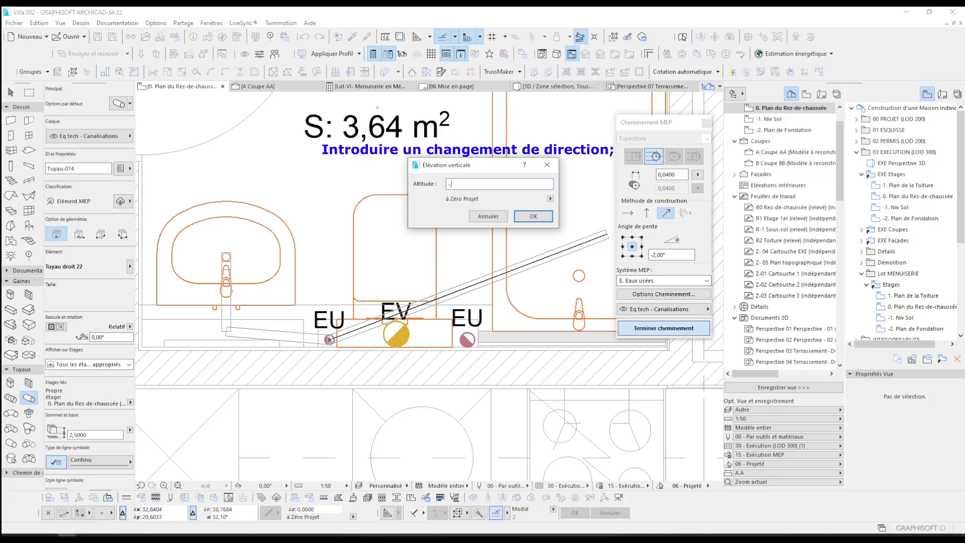
click(550, 199)
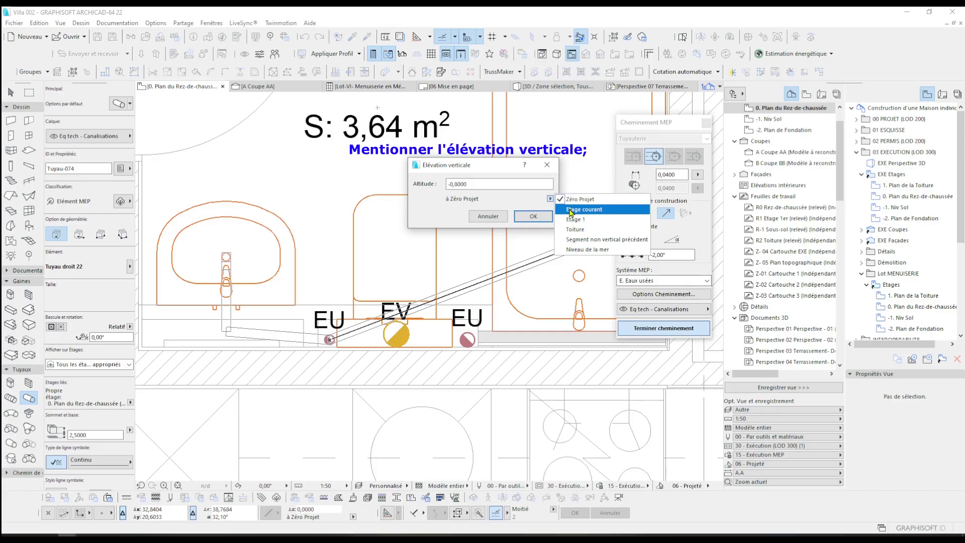
click(571, 210)
click(526, 217)
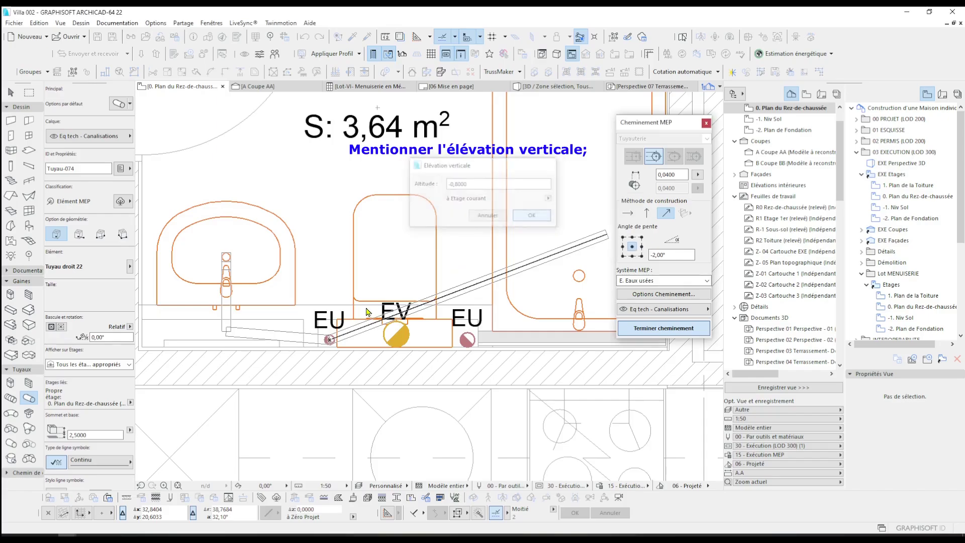
click(329, 339)
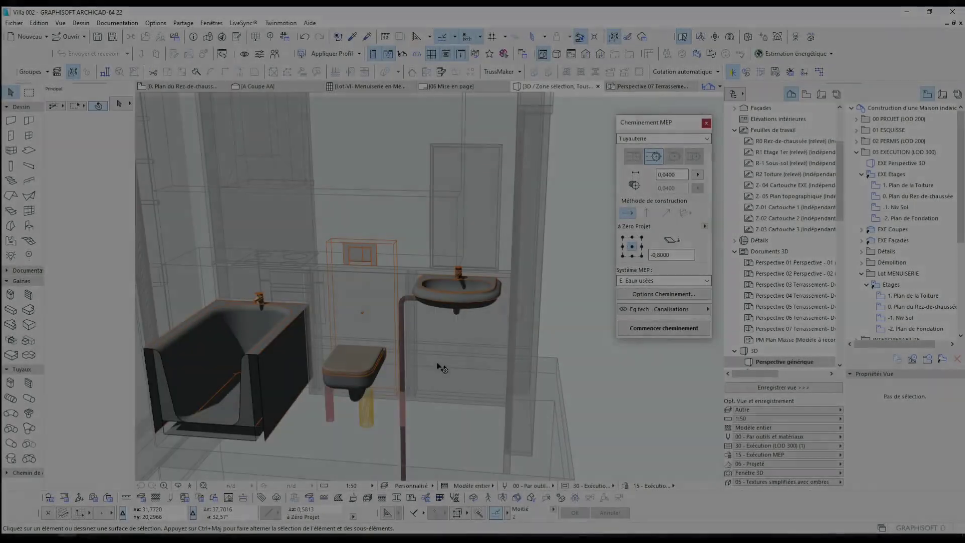
Examine the washbasin's drain pipe, its slope and its vertical drop in 3D.
shift+middle_drag(437, 364, 533, 329)
scroll(409, 323, up, 2)
shift+middle_drag(427, 328, 379, 330)
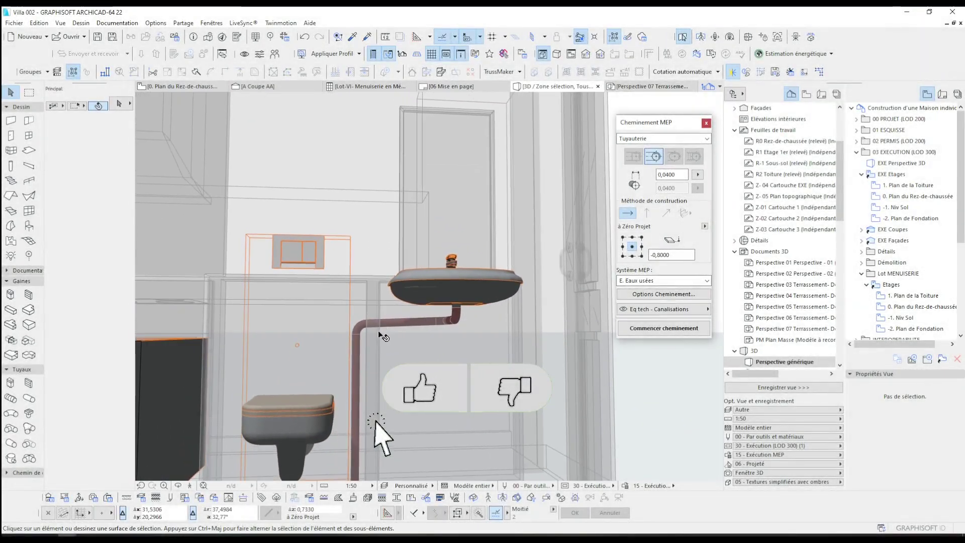
scroll(380, 331, up, 3)
scroll(350, 317, down, 5)
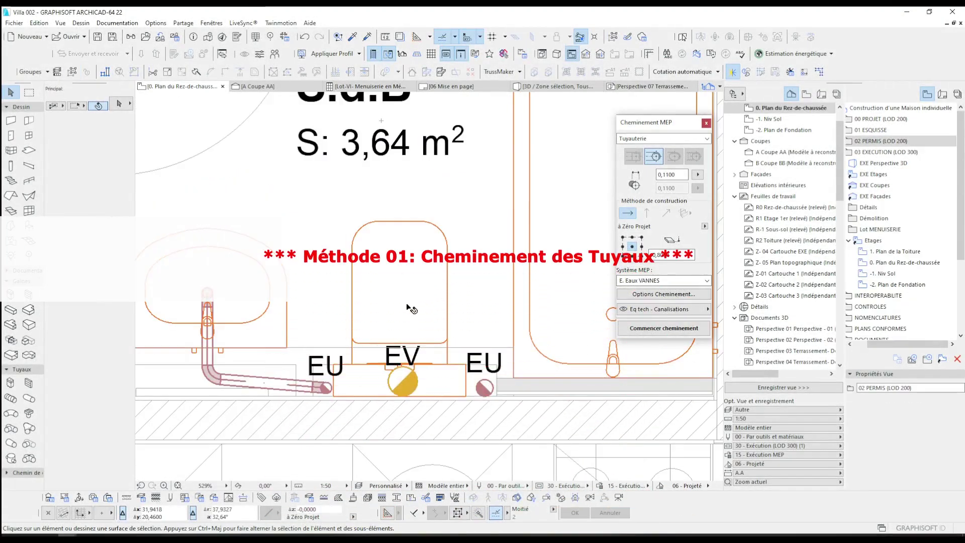
Move the WC towards the room so its wall frame aligns with the partition's front face.
click(412, 321)
scroll(455, 369, up, 2)
key(ctrl+d)
click(470, 362)
click(472, 338)
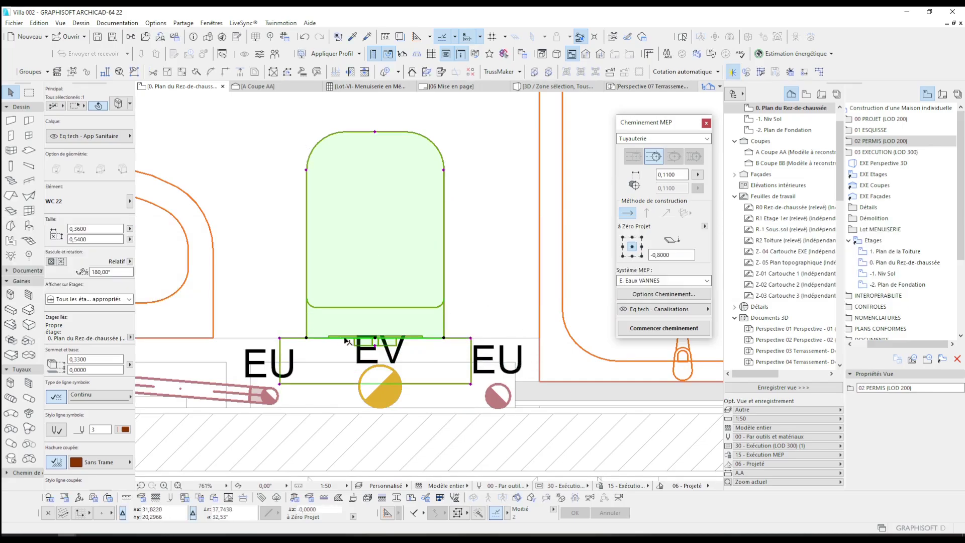
key(w)
Start a 0,1100 E. Eaux VANNES route at the WC's waste water connection, on layer Eq tech - Canalisations.
scroll(619, 364, down, 1)
click(663, 328)
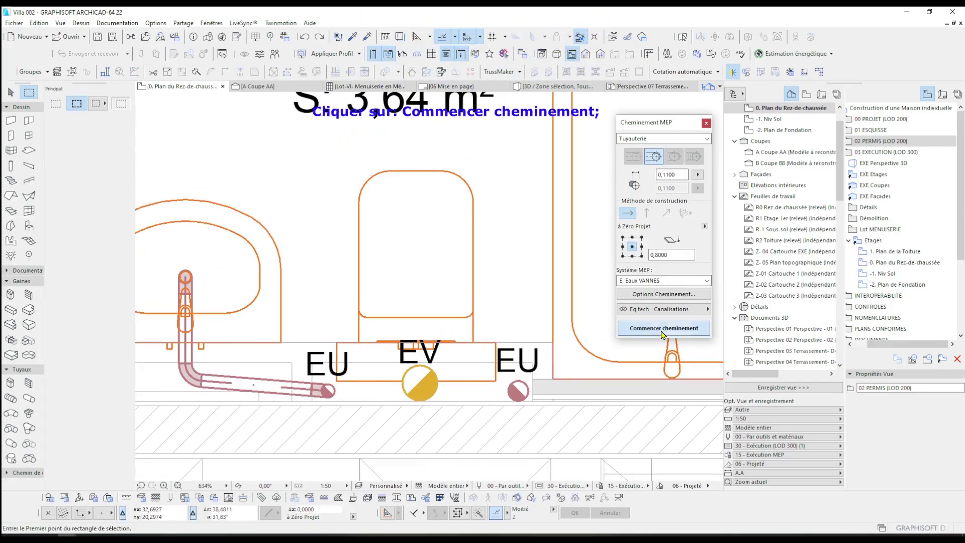
click(417, 351)
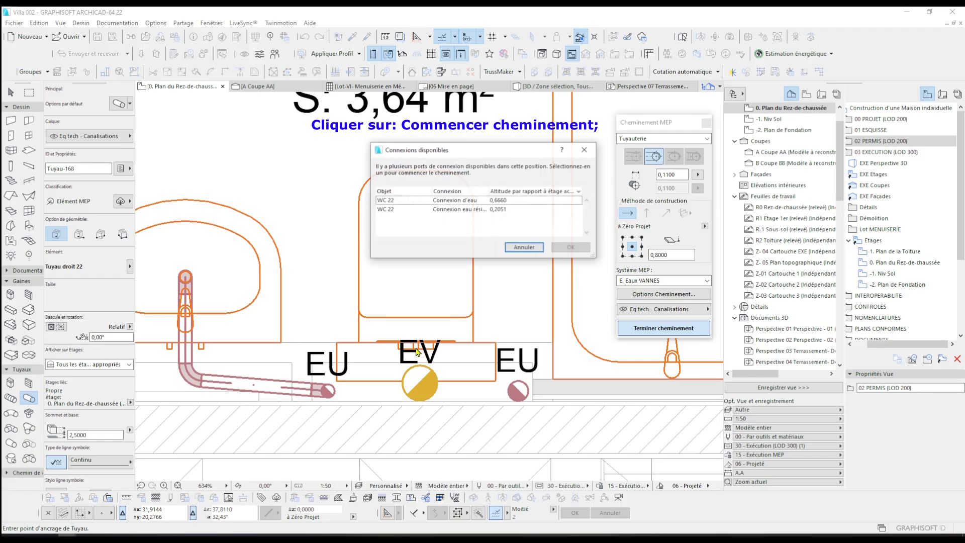
click(457, 210)
click(568, 246)
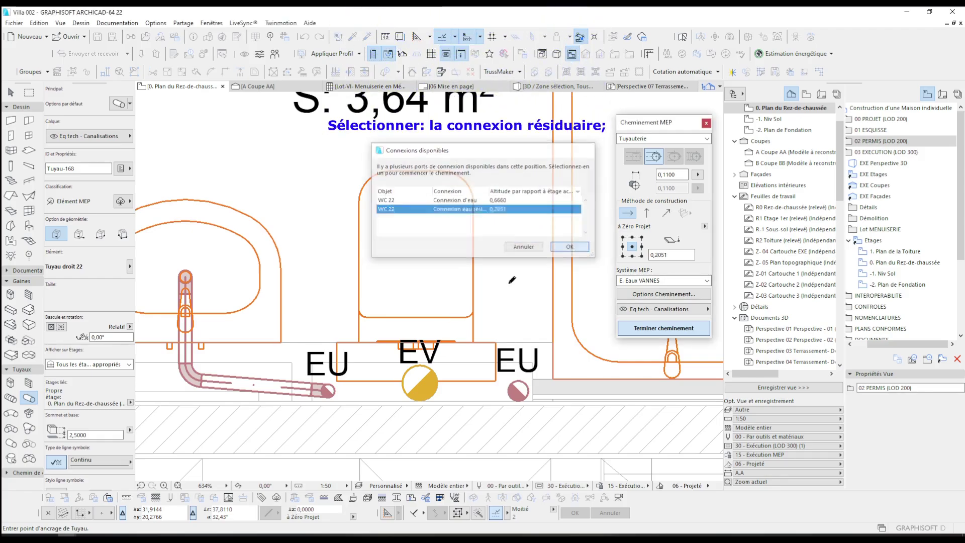
click(643, 315)
click(774, 477)
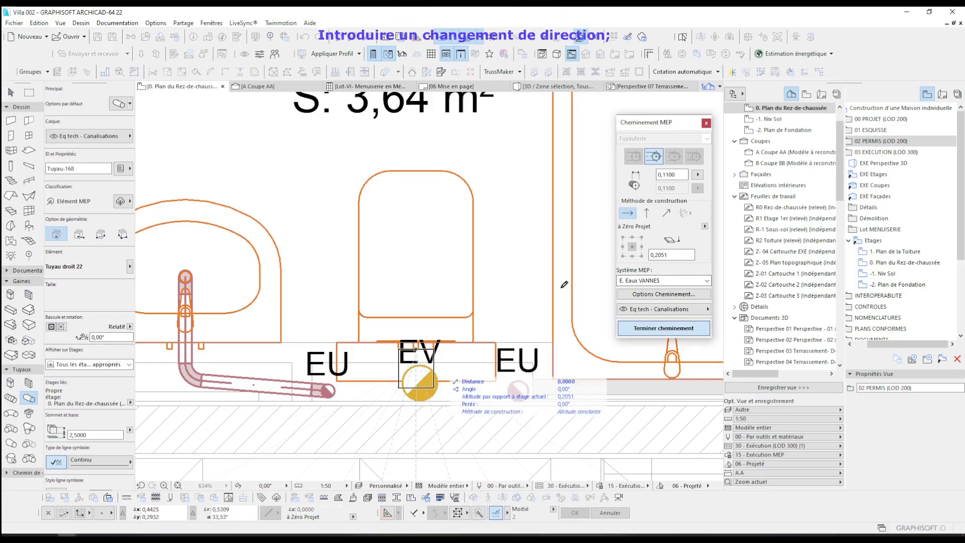
Run the WC pipe to the EV symbol, drop it to altitude -0,8000 relative to Etage courant, and finish the route.
click(647, 212)
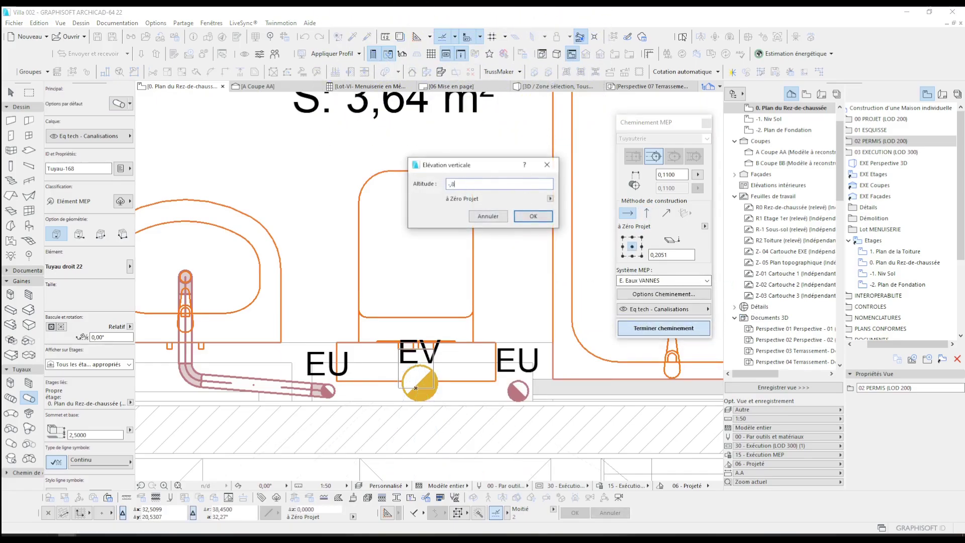
click(551, 198)
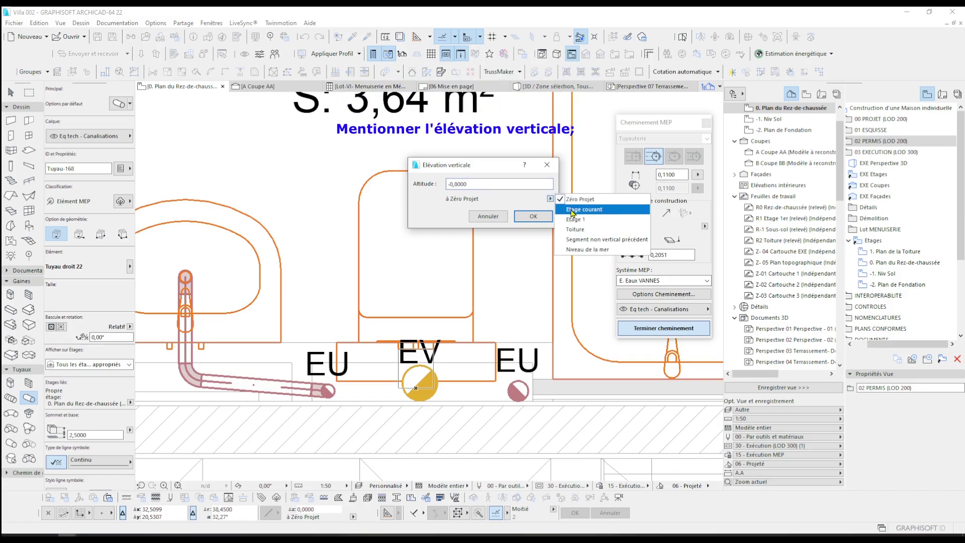
click(572, 210)
click(534, 216)
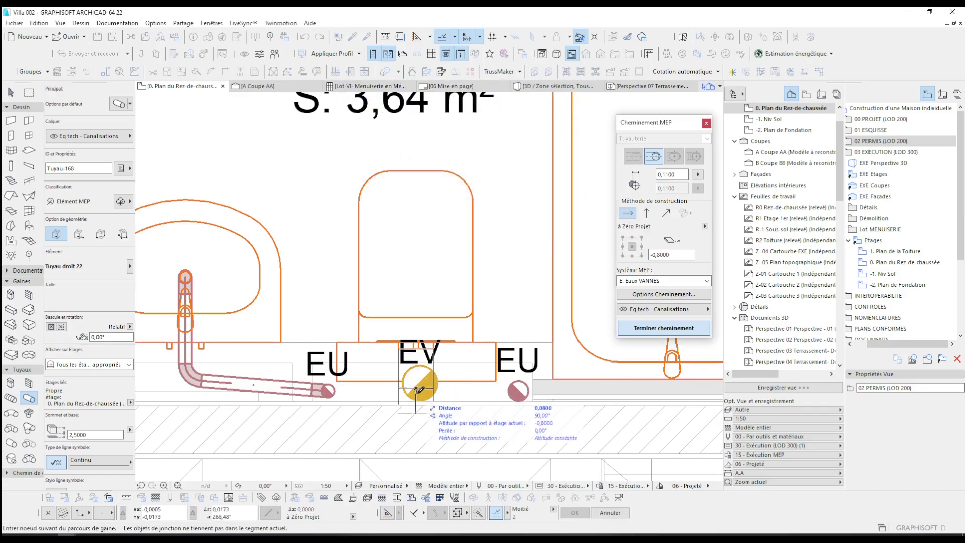
double_click(416, 387)
Move the EV floor opening symbol so that it aligns with the WC's vertical pipe.
double_click(419, 401)
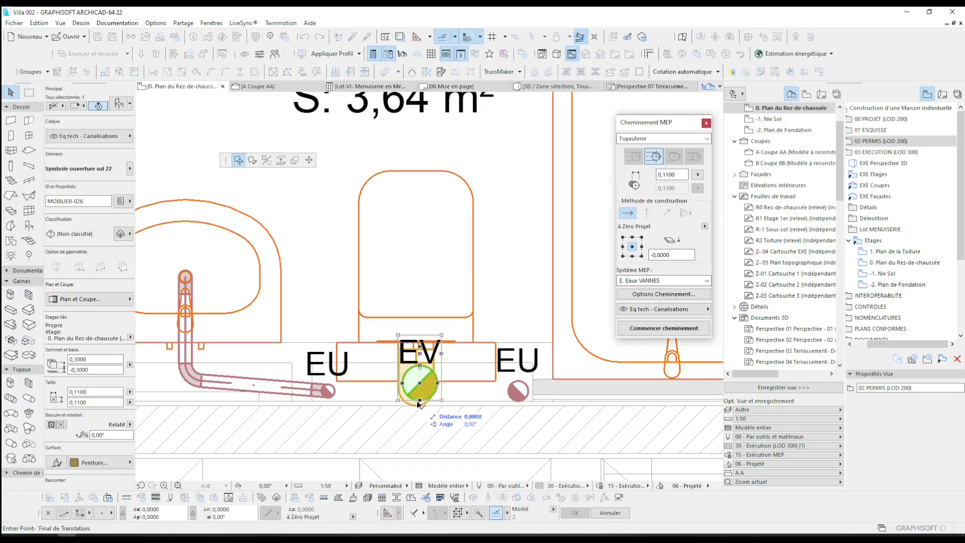
click(417, 405)
key(Escape)
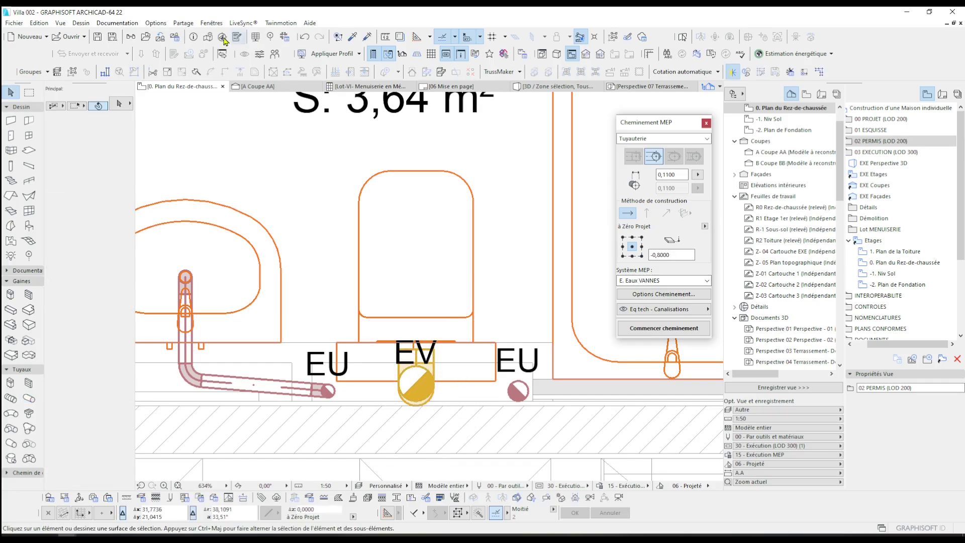
Isolate the WC with a marquee and examine its evacuation pipe in 3D.
click(29, 93)
click(329, 151)
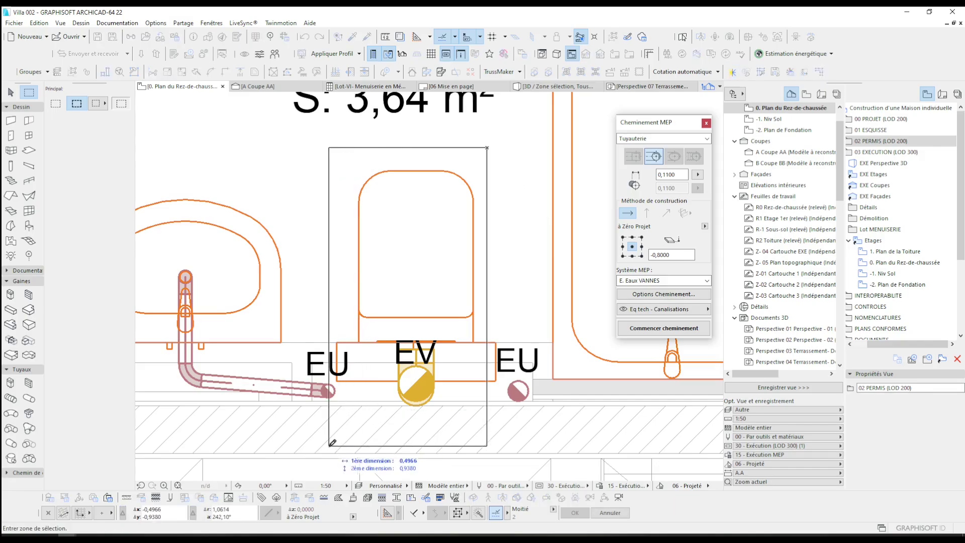
click(479, 446)
key(F5)
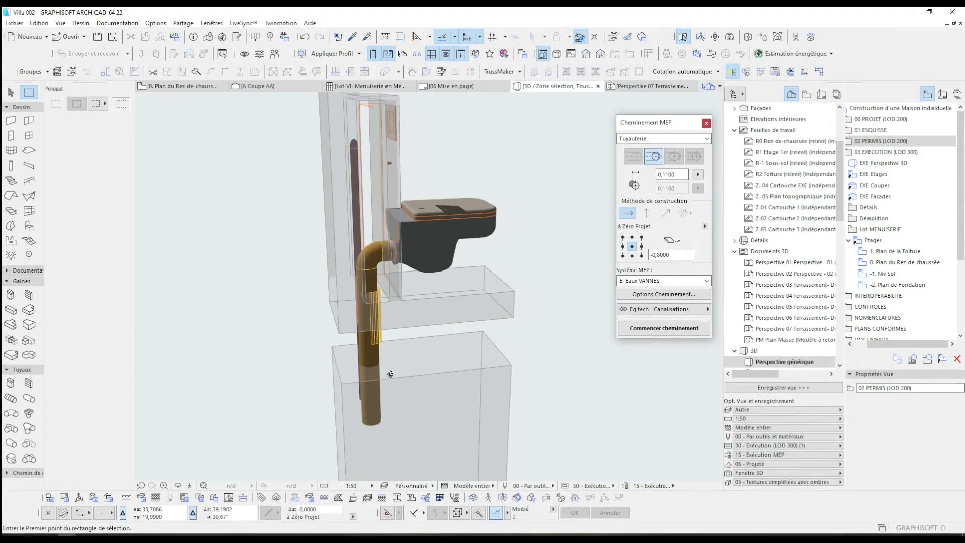
shift+middle_drag(390, 374, 394, 306)
shift+middle_drag(506, 259, 457, 236)
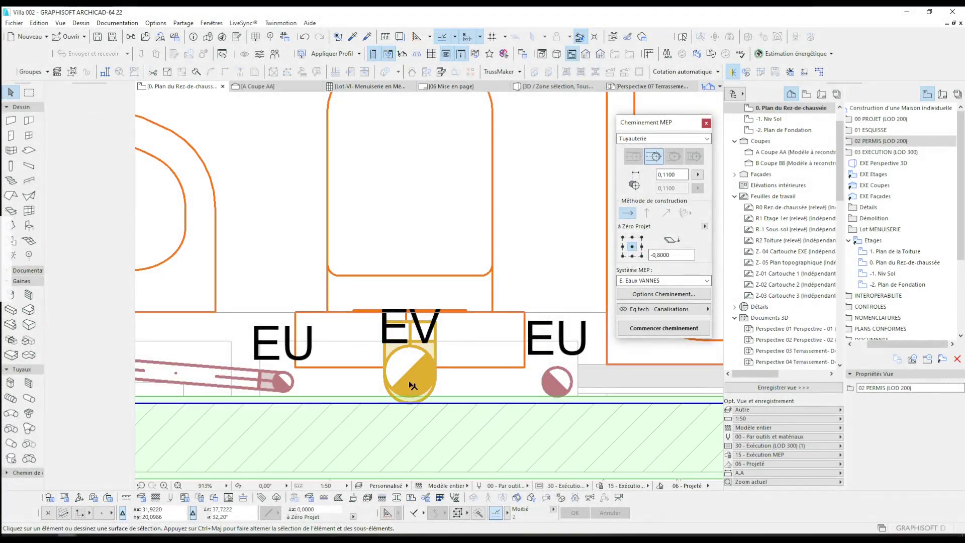
Delete the routed WC evacuation pipe from the ground floor plan and clear the selection.
click(414, 382)
key(Delete)
click(486, 341)
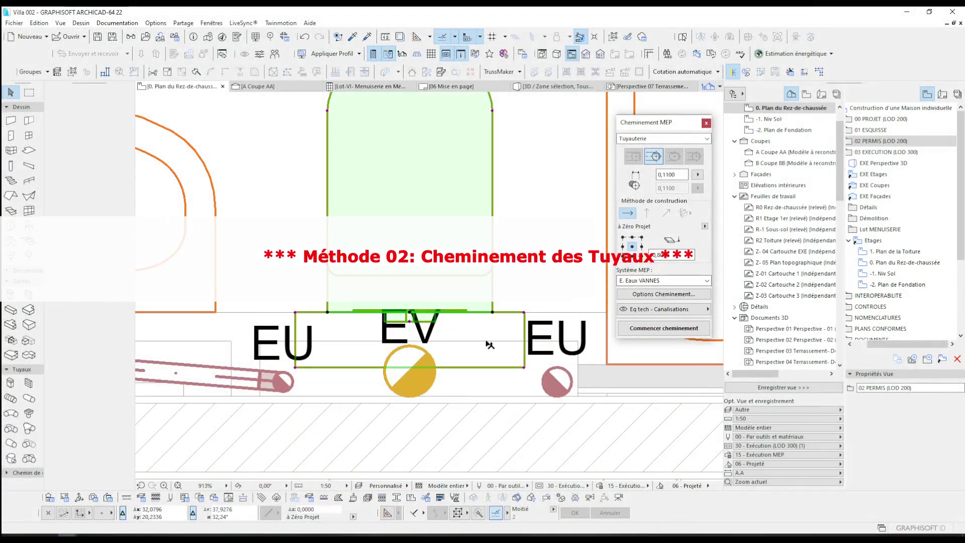
key(Escape)
scroll(467, 358, down, 2)
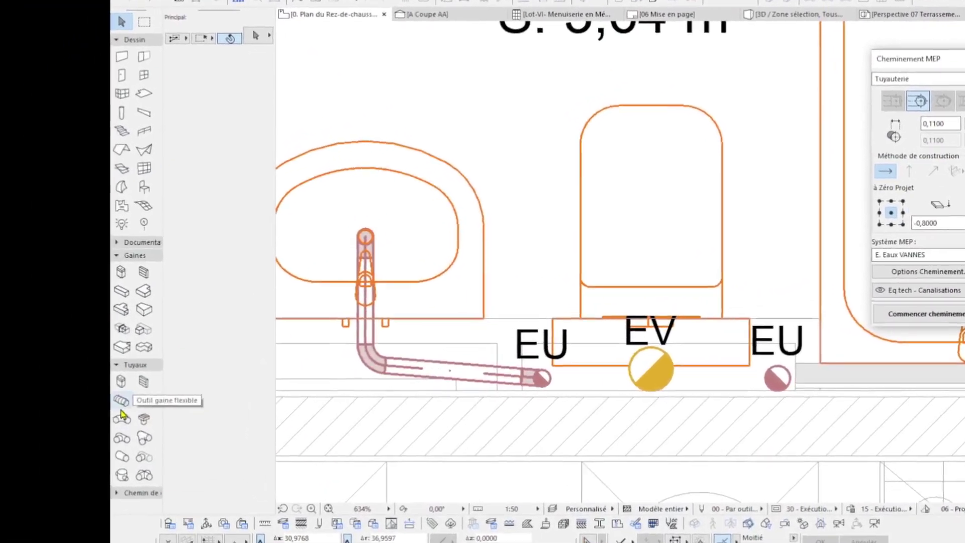
Set the default pipe elbow to a 90,00° bend angle and a 0,0800 bend radius.
click(11, 413)
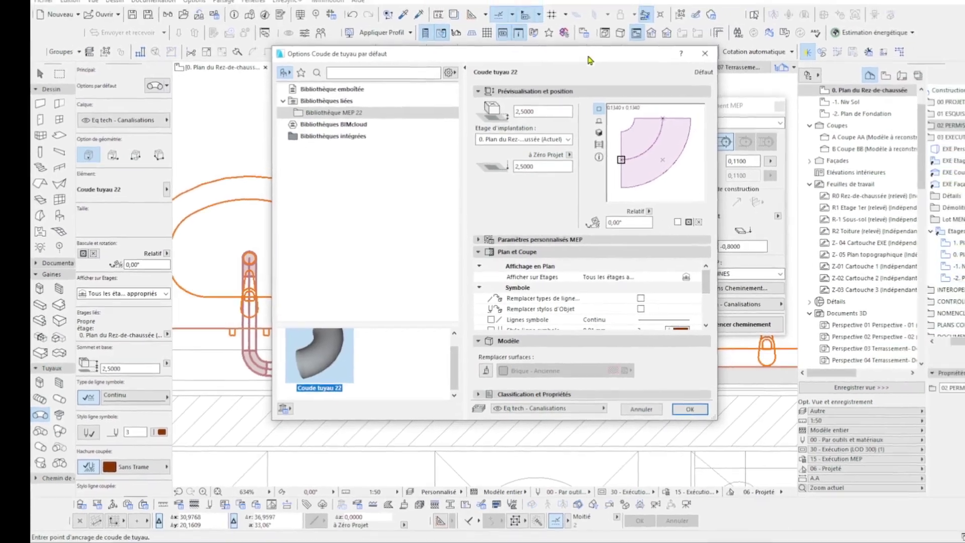
drag(588, 58, 516, 106)
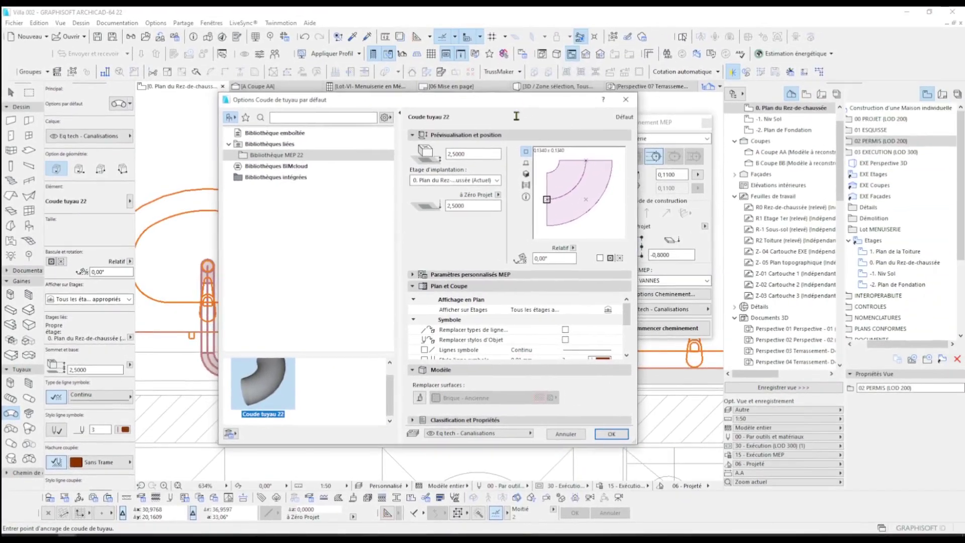
click(601, 274)
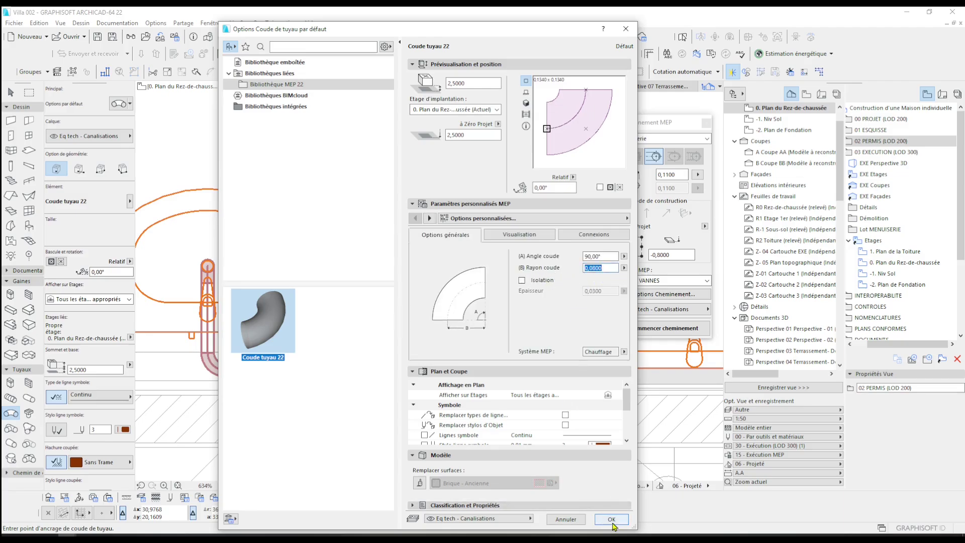
click(611, 519)
scroll(446, 336, up, 3)
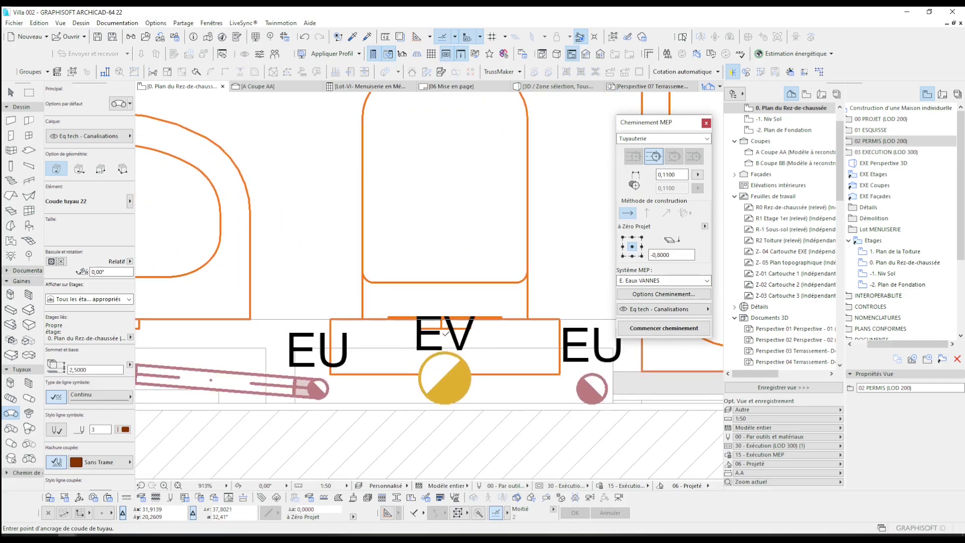
click(444, 343)
Enclose the WC and its EV floor opening in a marquee on the plan and show that zone in 3D.
click(29, 92)
scroll(422, 367, down, 1)
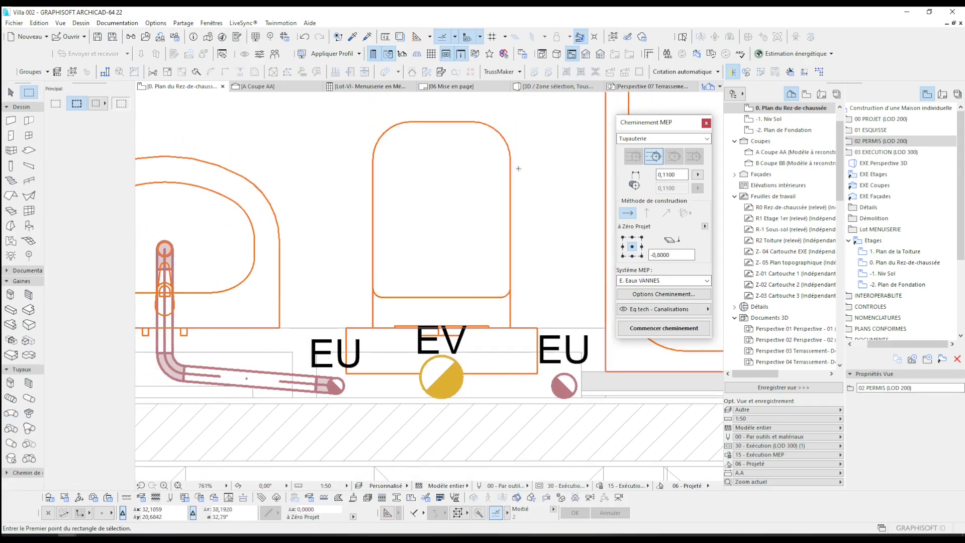
click(526, 118)
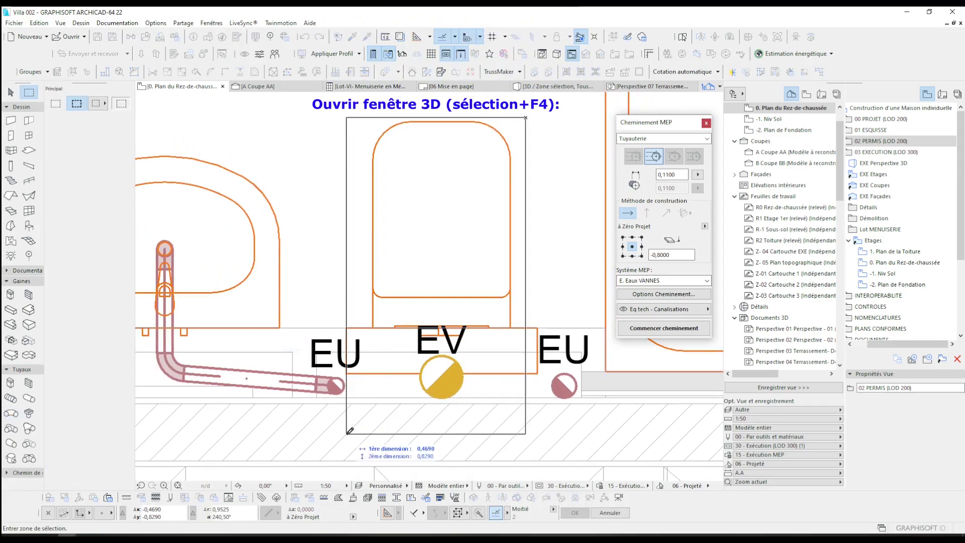
click(347, 434)
key(F4)
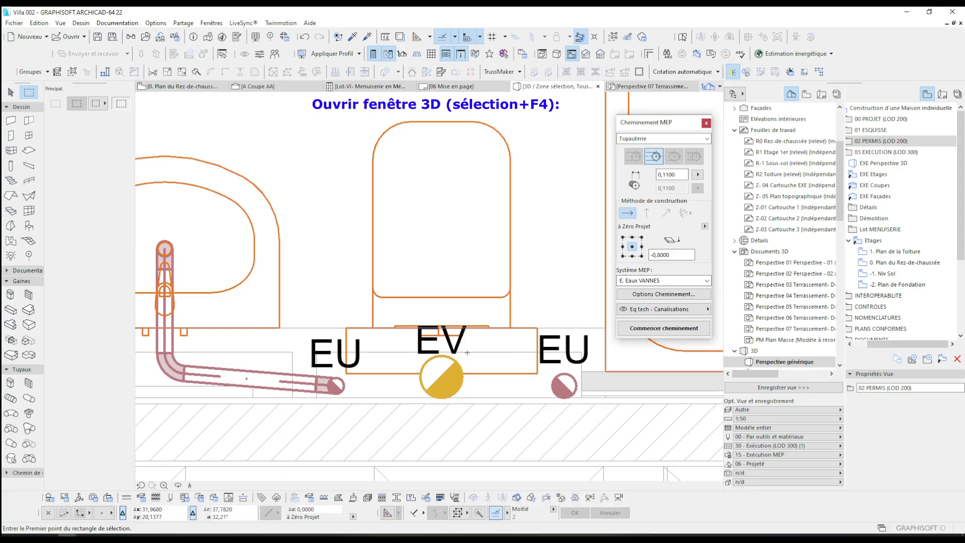
shift+middle_drag(428, 360, 464, 250)
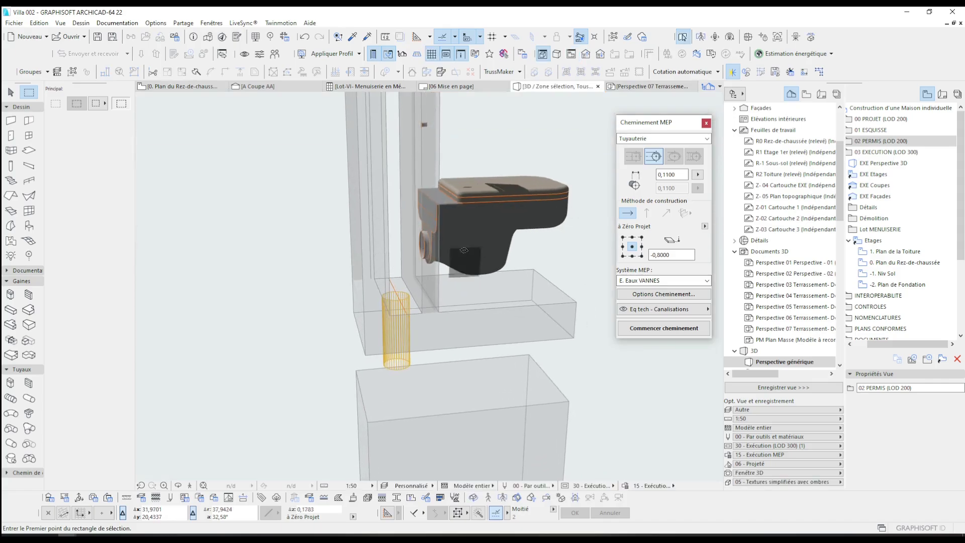
Show only the WC in 3D, seen from its rear outlet, and clear the selection.
key(w)
click(481, 218)
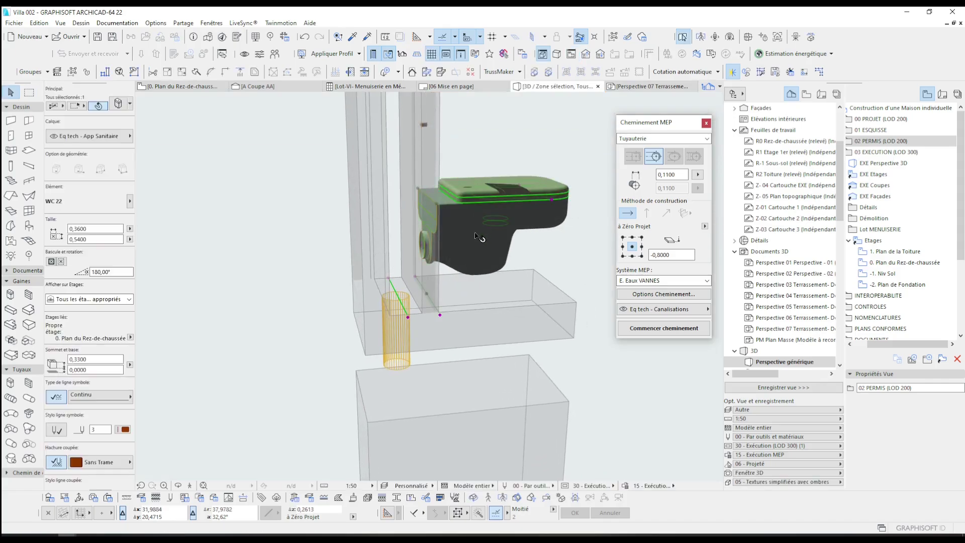
key(F5)
shift+middle_drag(441, 285, 511, 277)
key(Escape)
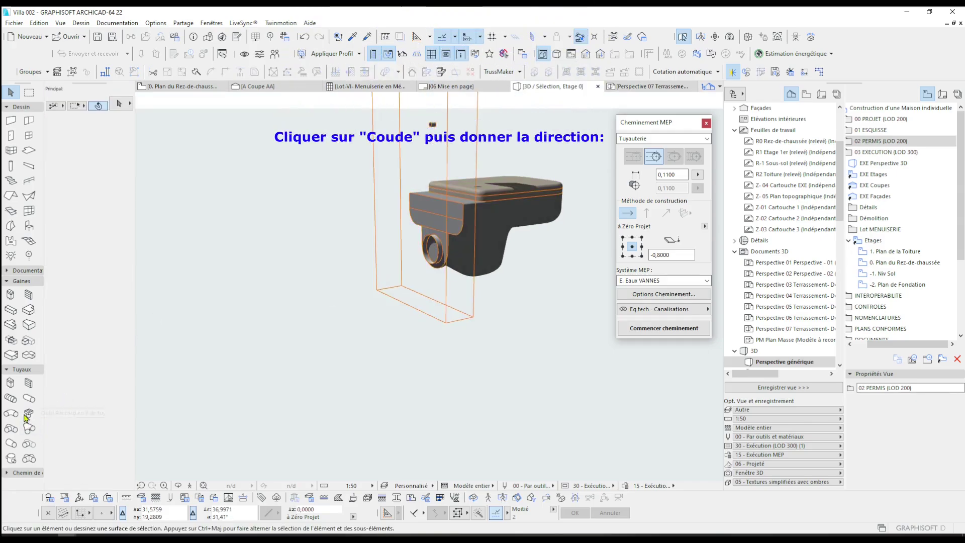
Place a pipe elbow on the WC's rear outlet, turned downward.
click(10, 413)
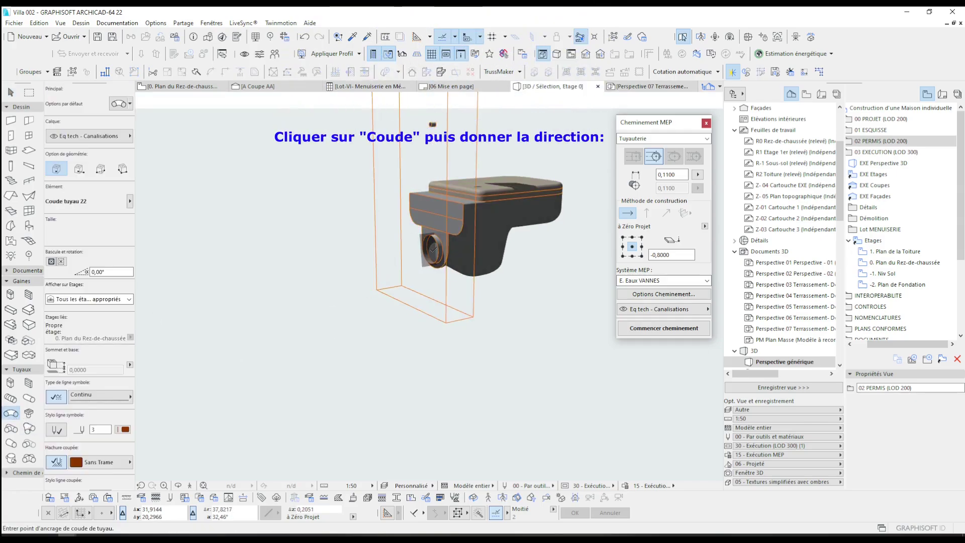
click(424, 266)
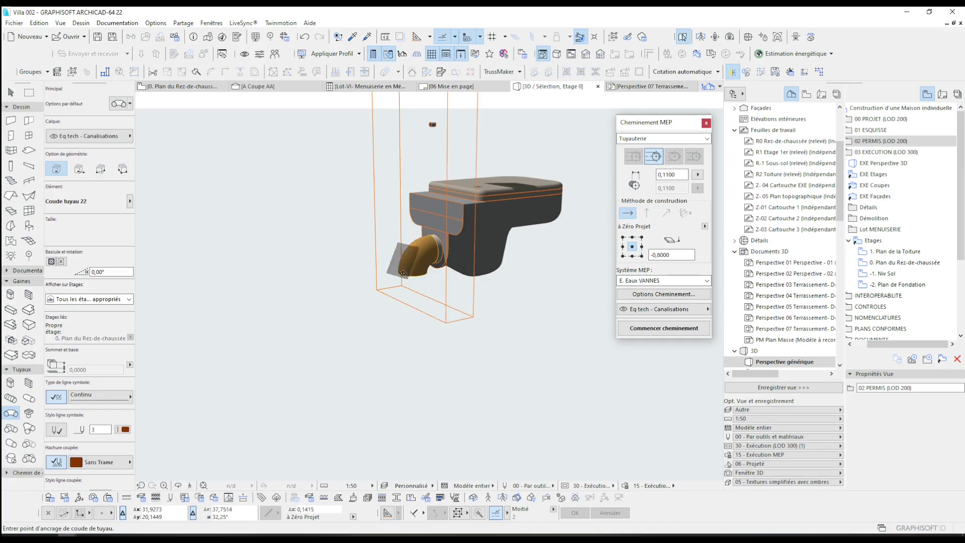
click(403, 273)
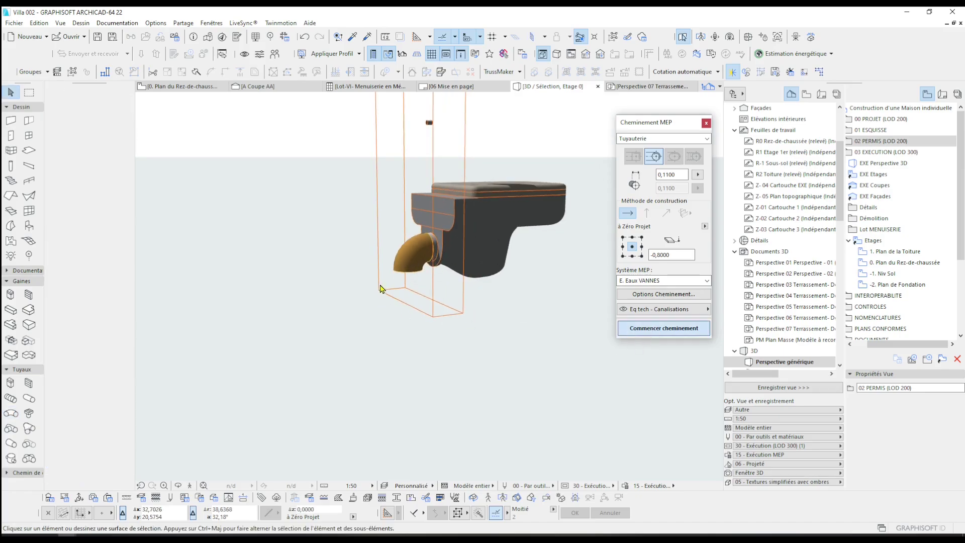
Route a 0,1100 E. Eaux VANNES pipe from the elbow's lower end vertically to altitude -0,8000 relative to Etage courant.
click(663, 327)
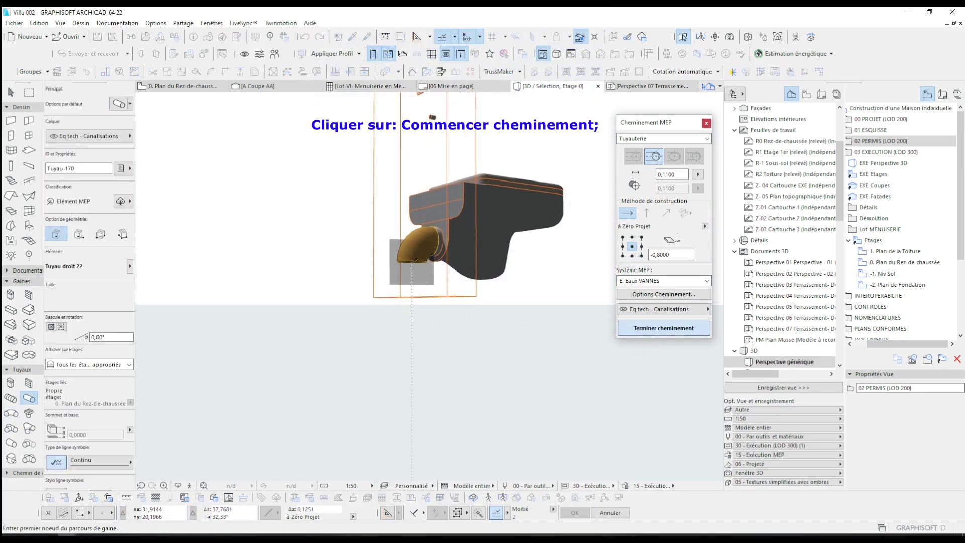
shift+middle_drag(412, 265, 419, 232)
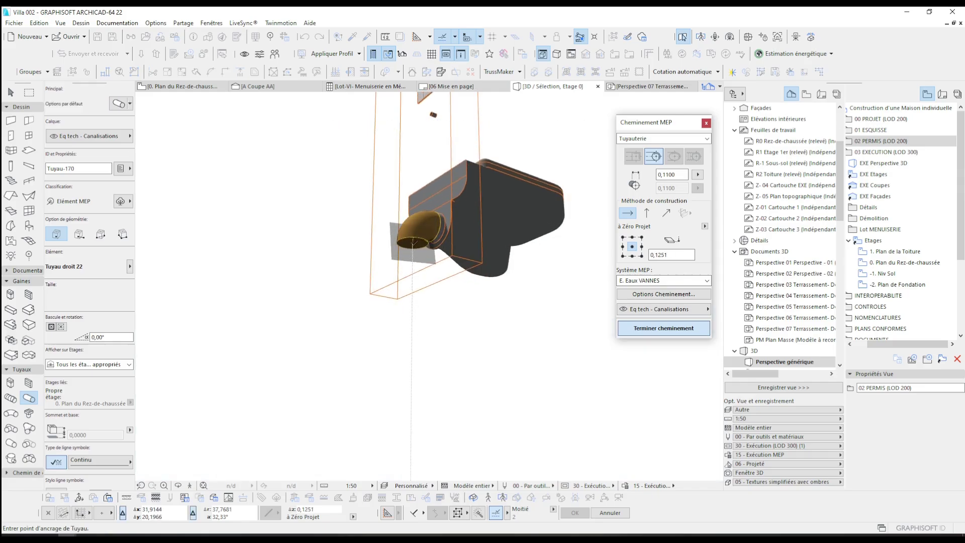
click(413, 242)
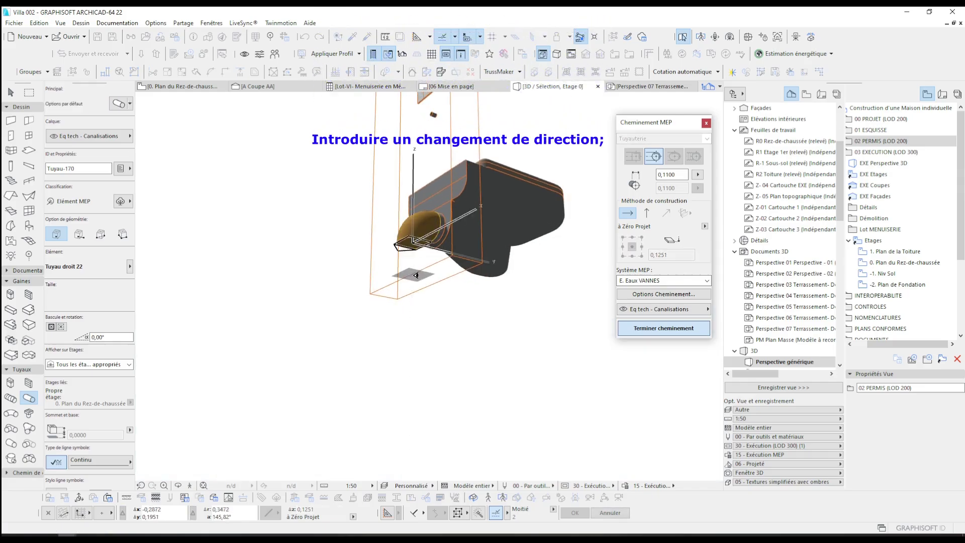
click(648, 213)
text(-,8)
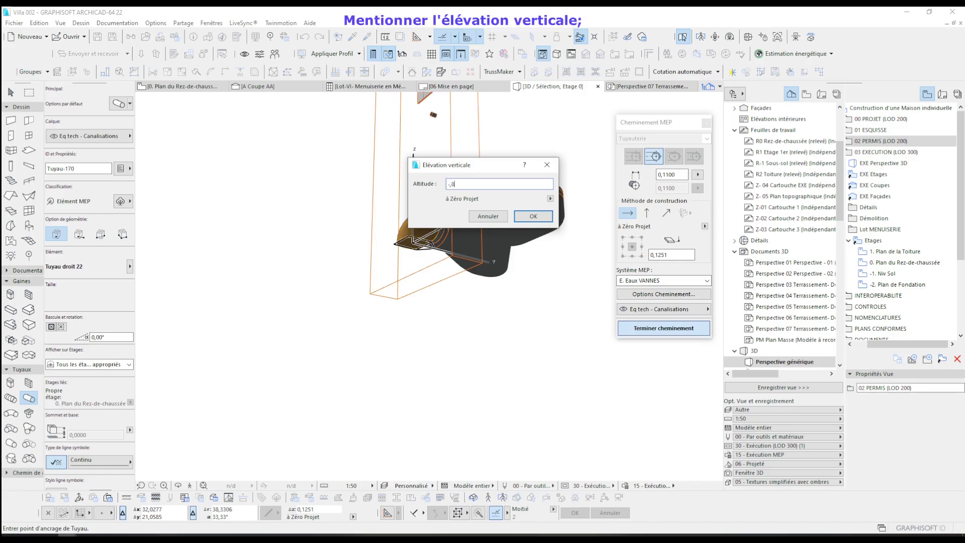
click(551, 199)
click(577, 210)
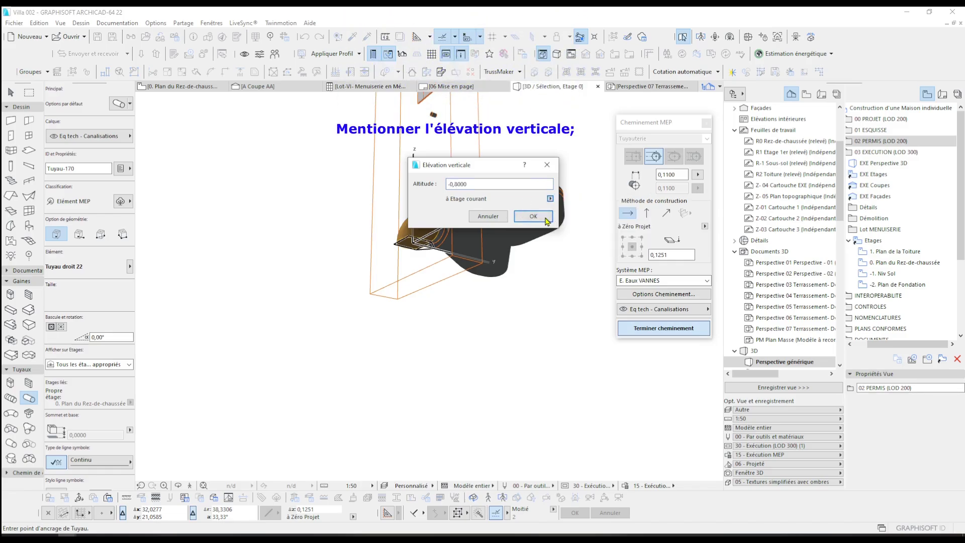
click(546, 218)
Finish the WC pipe route and examine the vertical pipe against the floor opening in the 3D marquee zone.
middle_drag(419, 397, 372, 312)
scroll(414, 405, down, 3)
click(425, 338)
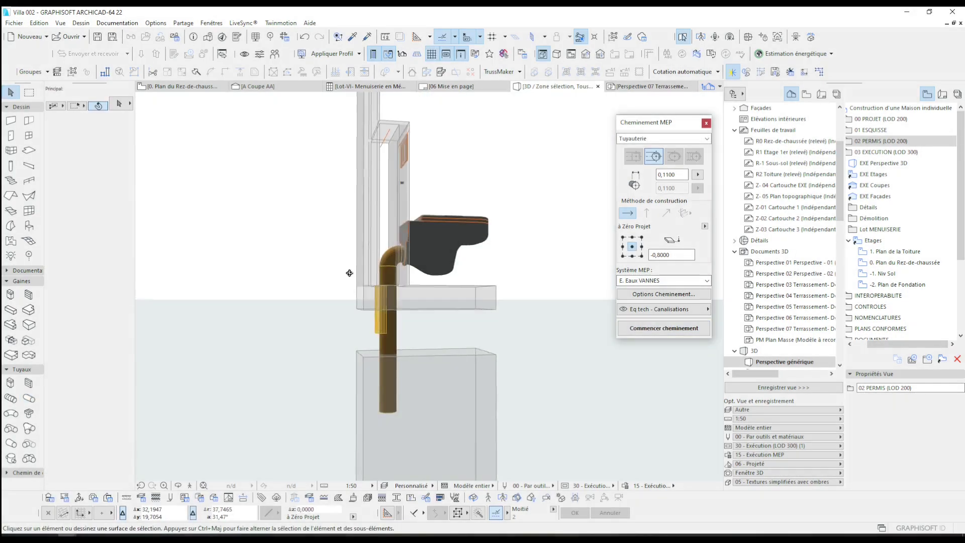
shift+middle_drag(349, 273, 274, 334)
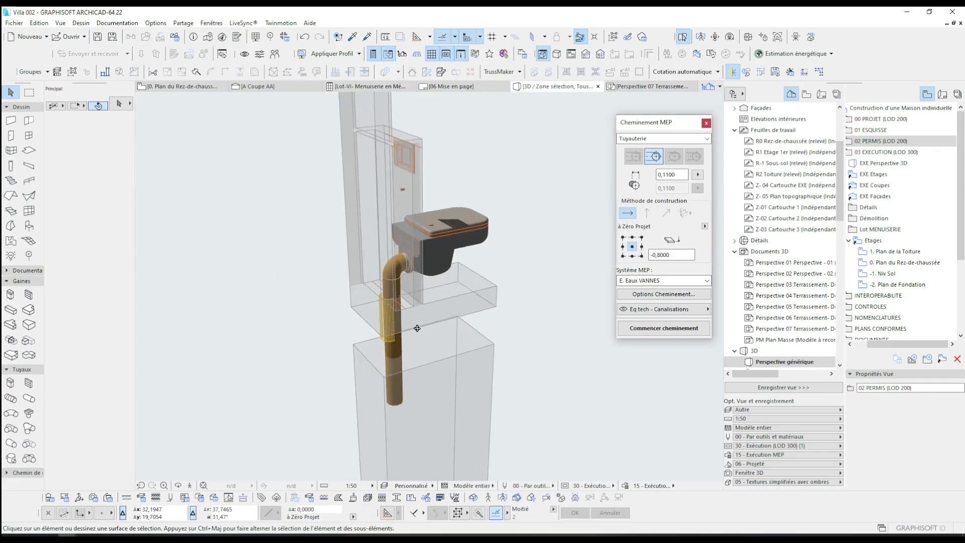
scroll(437, 309, up, 4)
shift+middle_drag(432, 321, 348, 355)
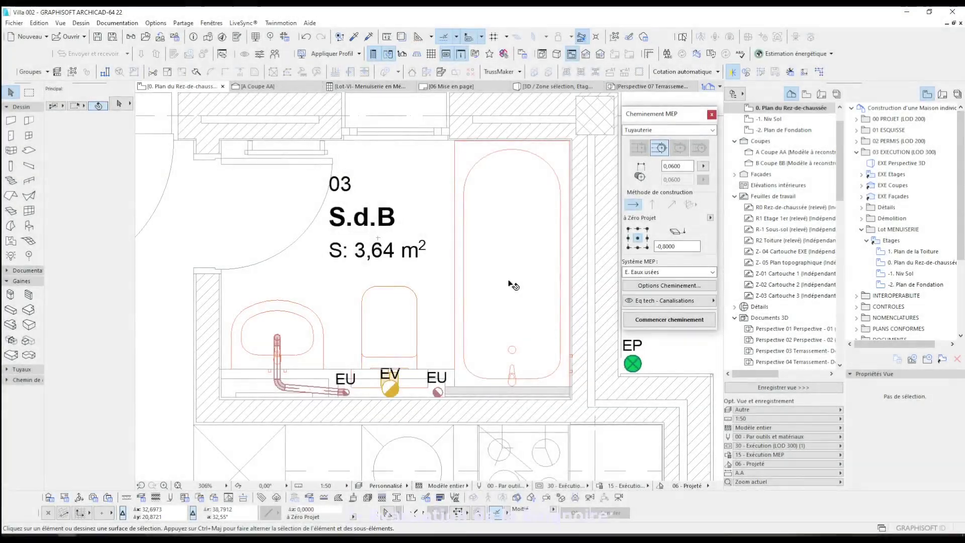
Raise the bath 0,1 above the floor and clear the selection.
click(509, 284)
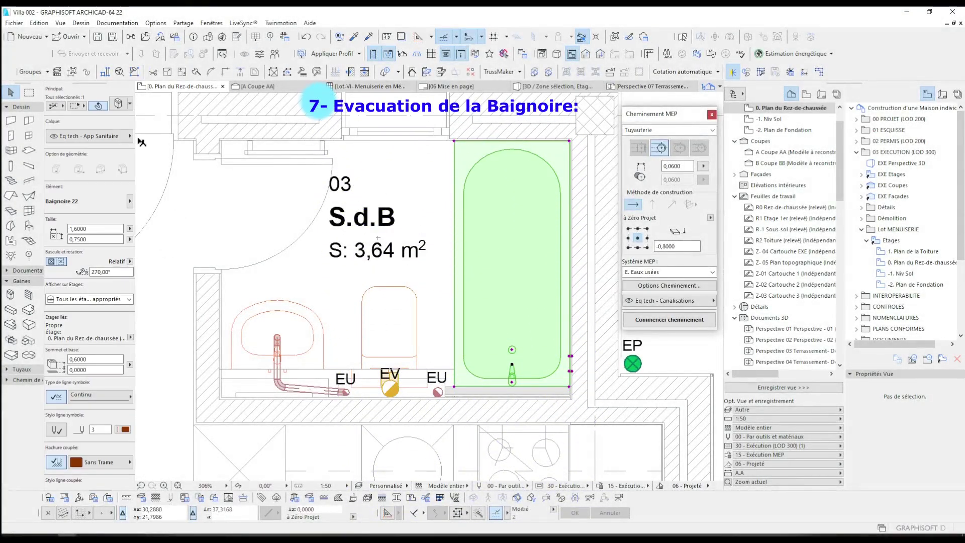
double_click(518, 140)
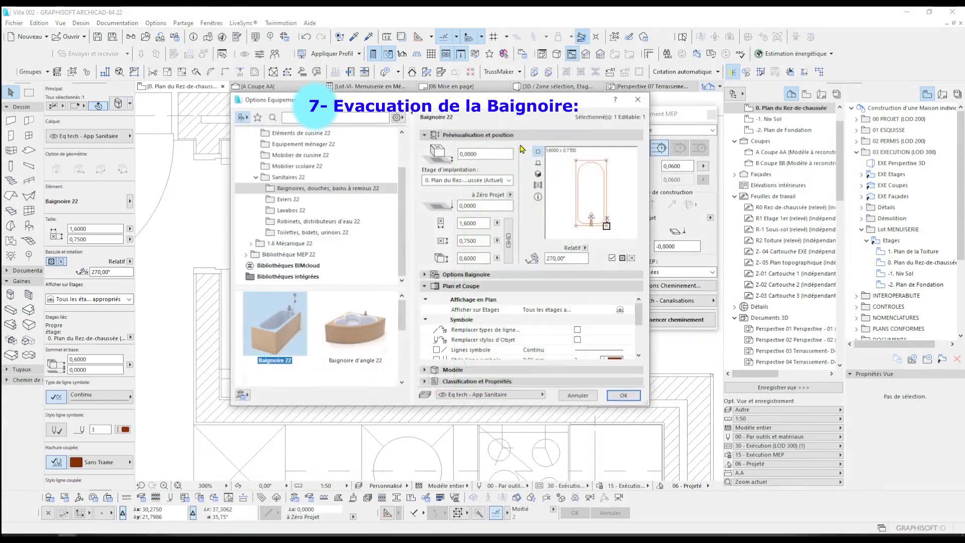
click(482, 154)
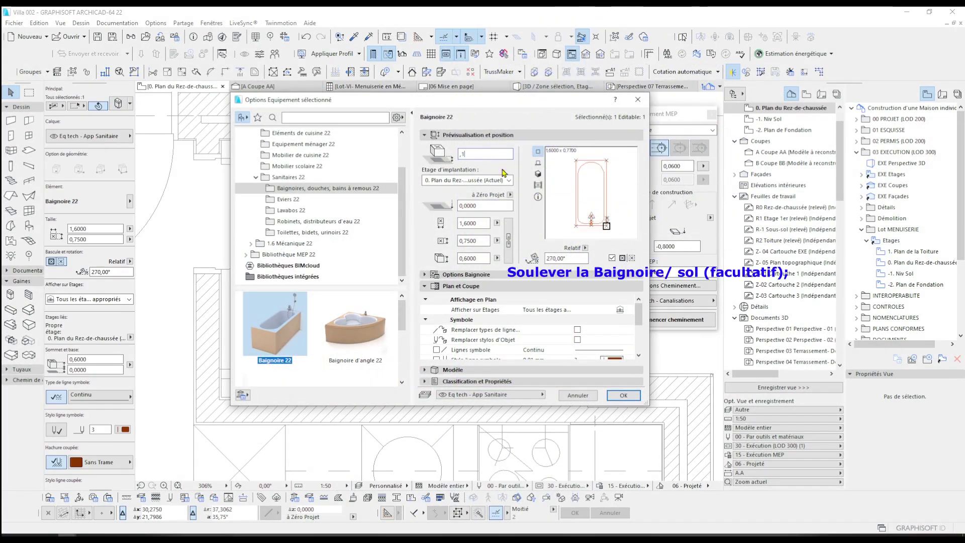
click(631, 400)
key(Escape)
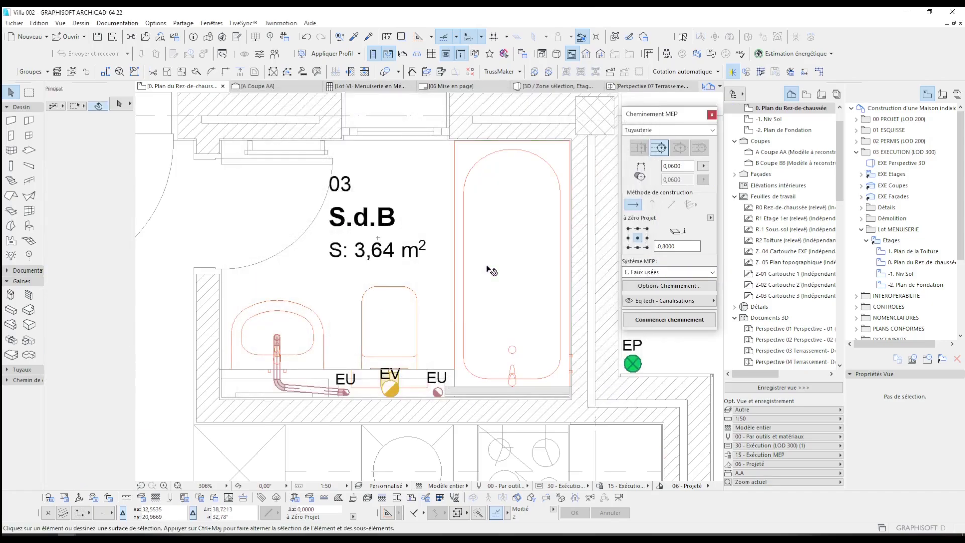
Configure the default slab with thickness 0,1000, elevation 0,1000 and the top surface Peinture - Blanc brillant.
click(29, 150)
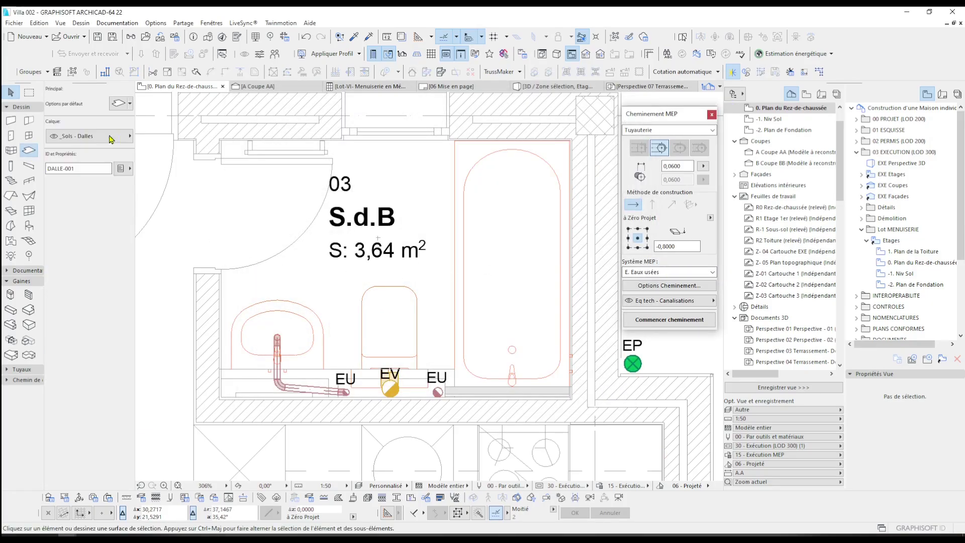
click(127, 106)
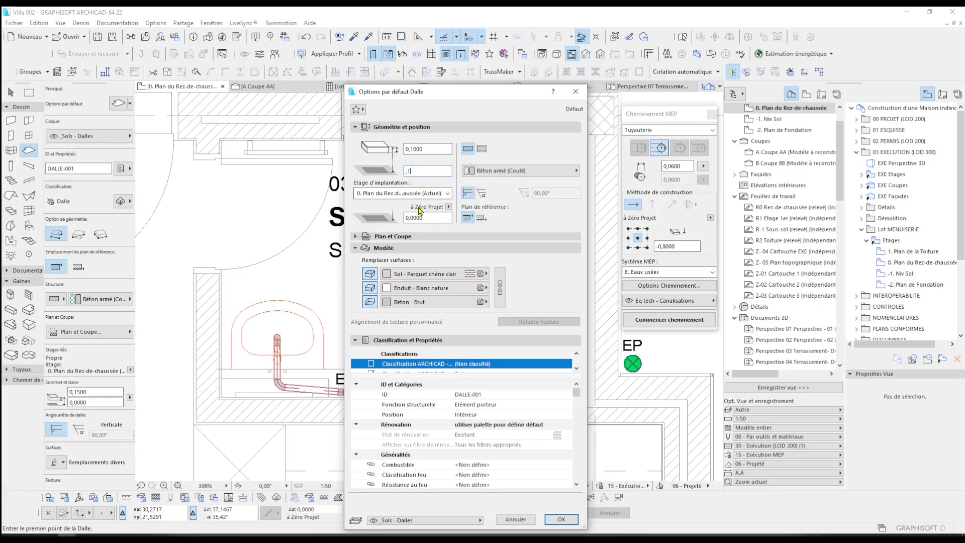
click(468, 276)
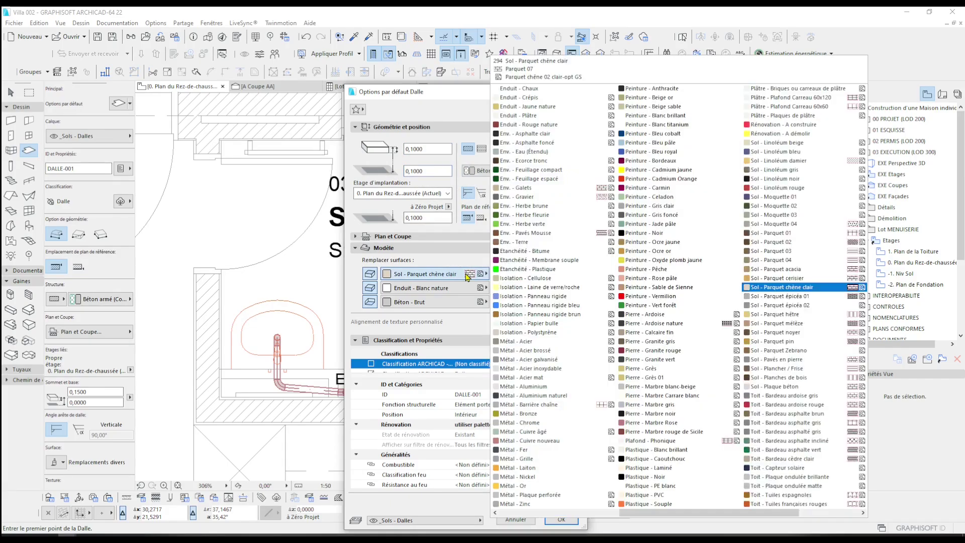
click(680, 116)
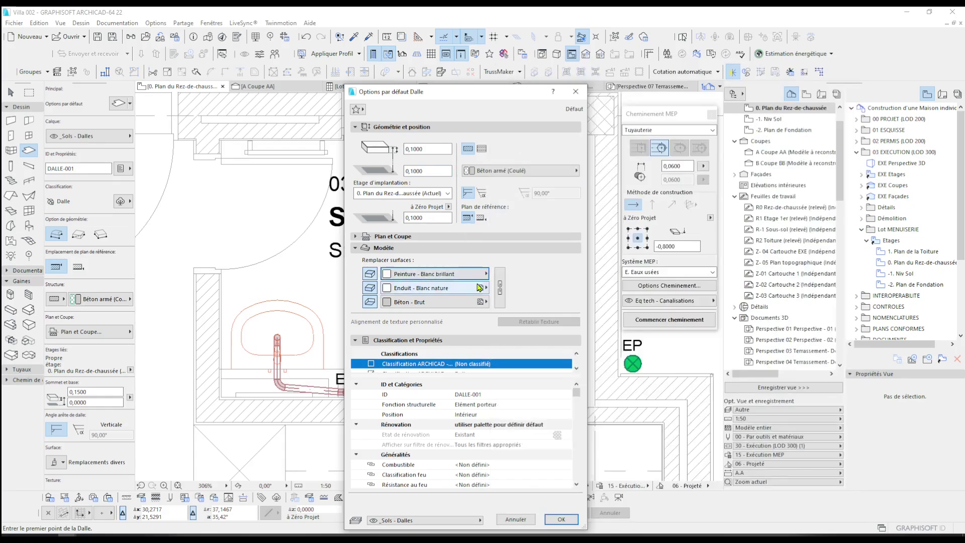
click(561, 519)
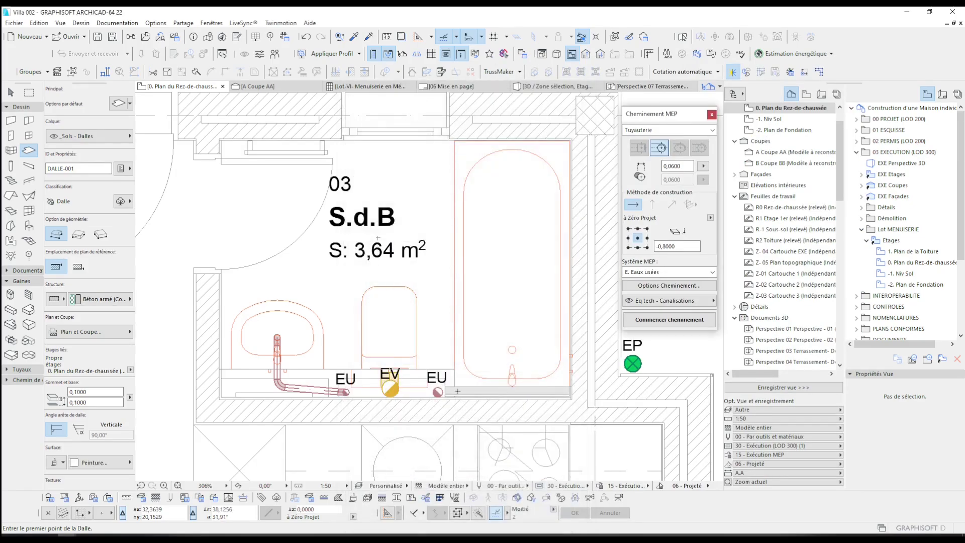
Draw a narrow slab strip 0,0600 wide along the full length of the bath's WC-facing edge.
click(454, 386)
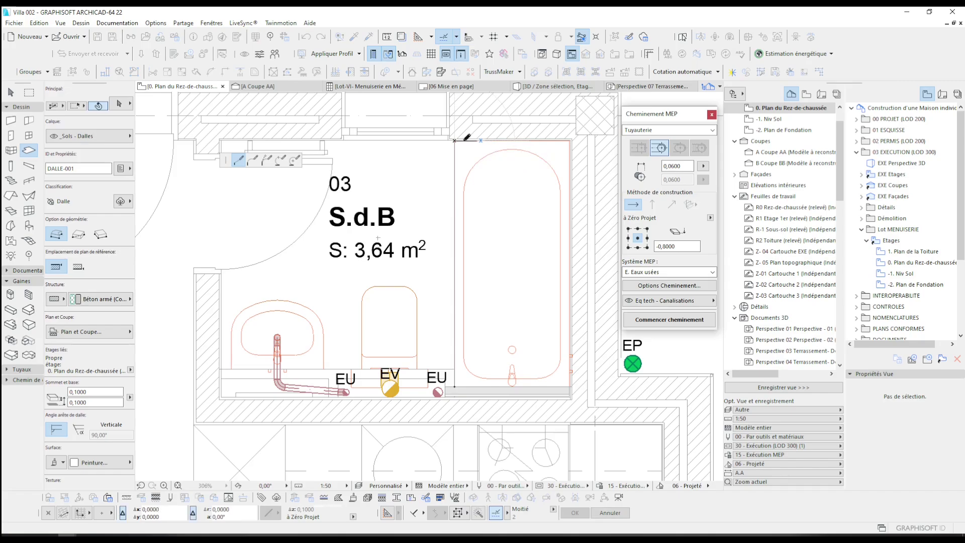
click(463, 140)
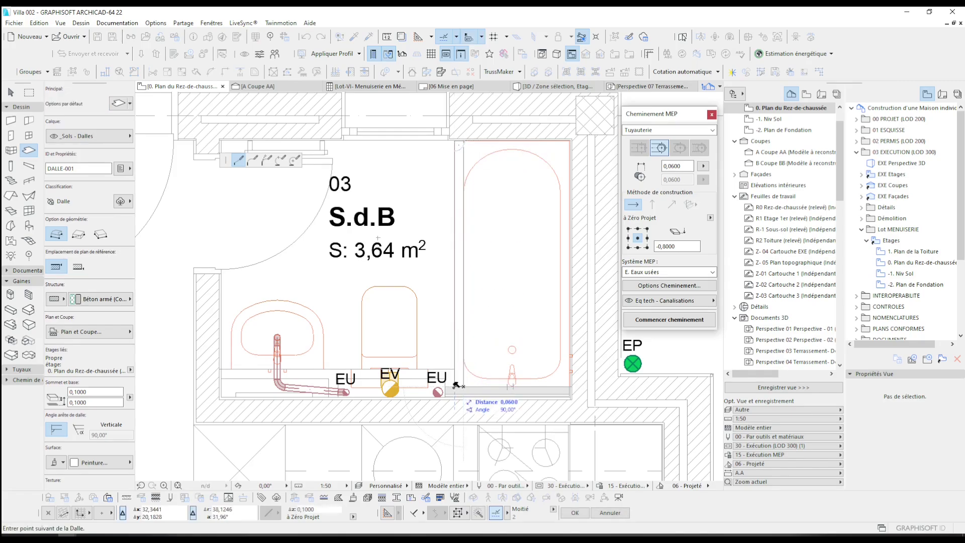
click(456, 385)
click(10, 92)
Enclose the whole bathroom in a marquee, show it in 3D and select the slab strip below the bath's edge.
click(32, 95)
scroll(591, 216, down, 1)
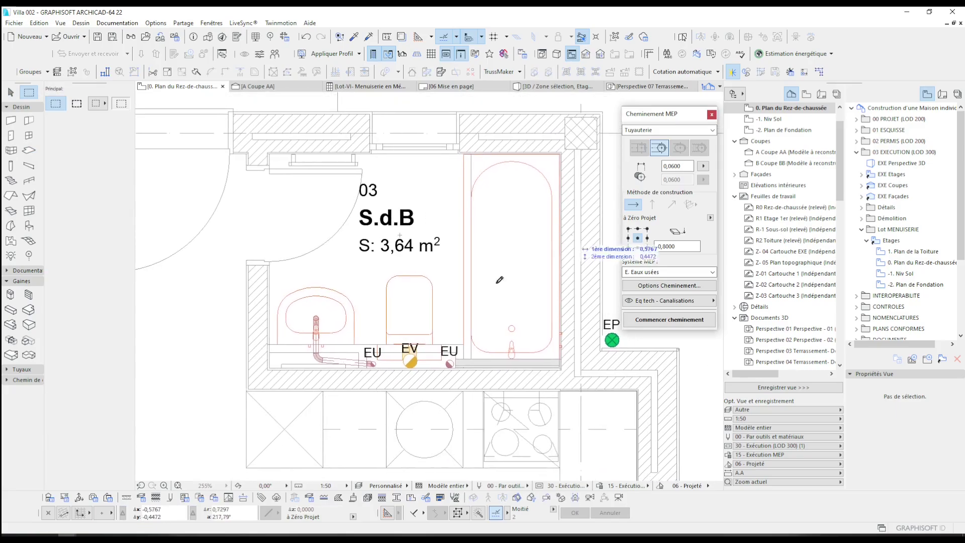
click(610, 198)
click(230, 402)
key(F5)
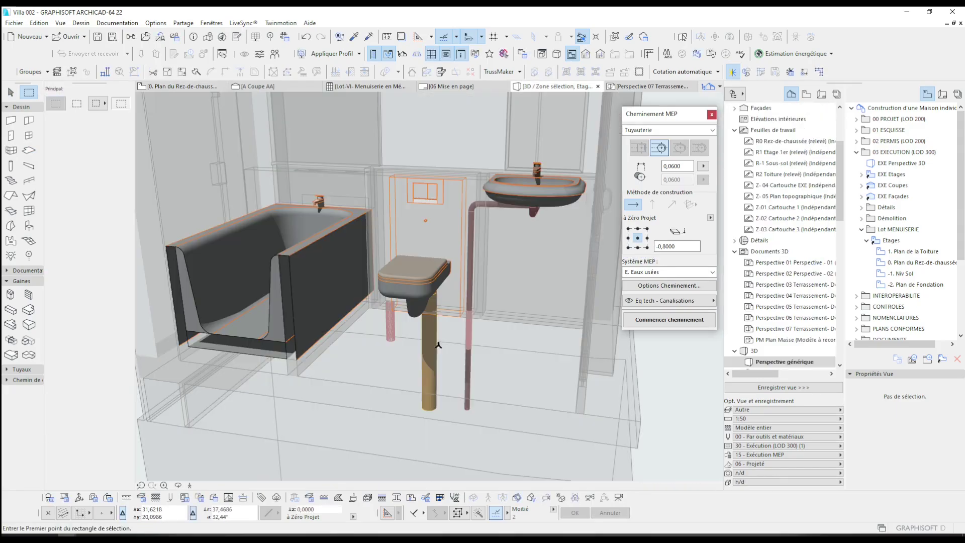
shift+middle_drag(428, 350, 352, 342)
shift+click(333, 349)
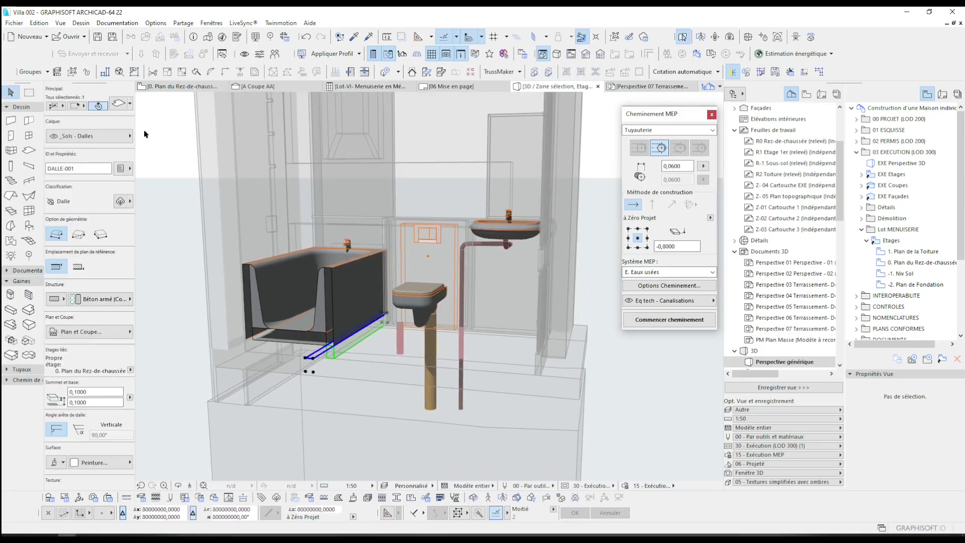
On the ground-floor plan, start a 0,0600 waste water pipe route from the bath drain towards the wall, on layer Eq tech - Canalisations.
click(308, 366)
shift+middle_drag(289, 371, 478, 347)
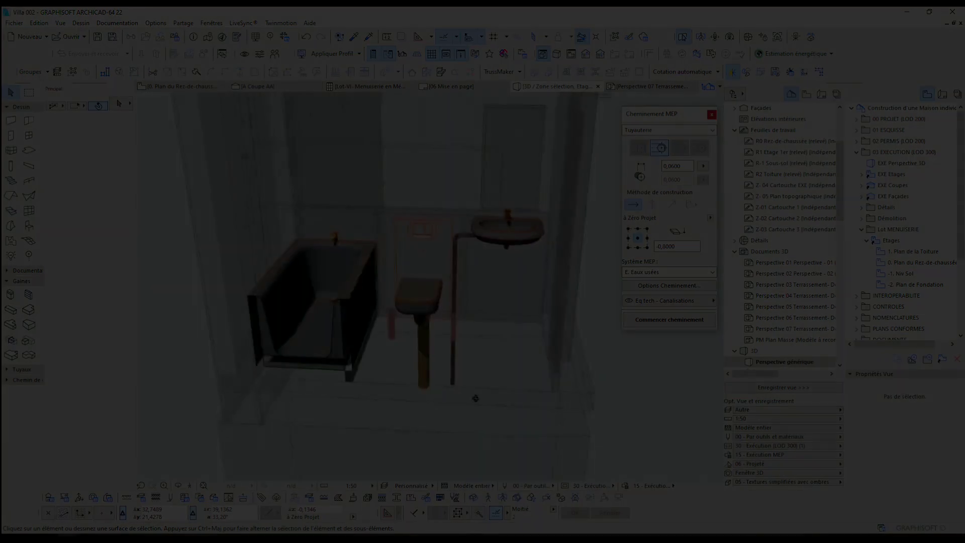
scroll(482, 349, up, 3)
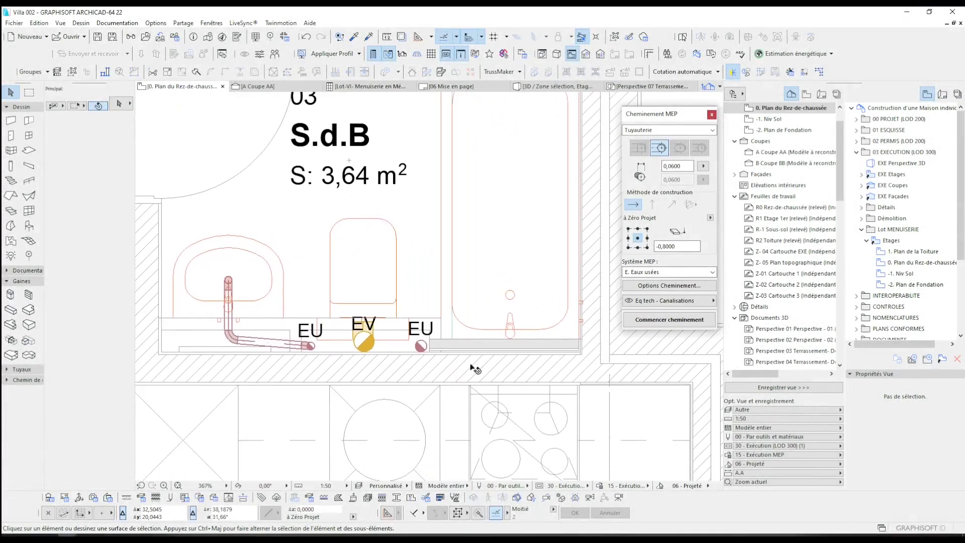
click(647, 322)
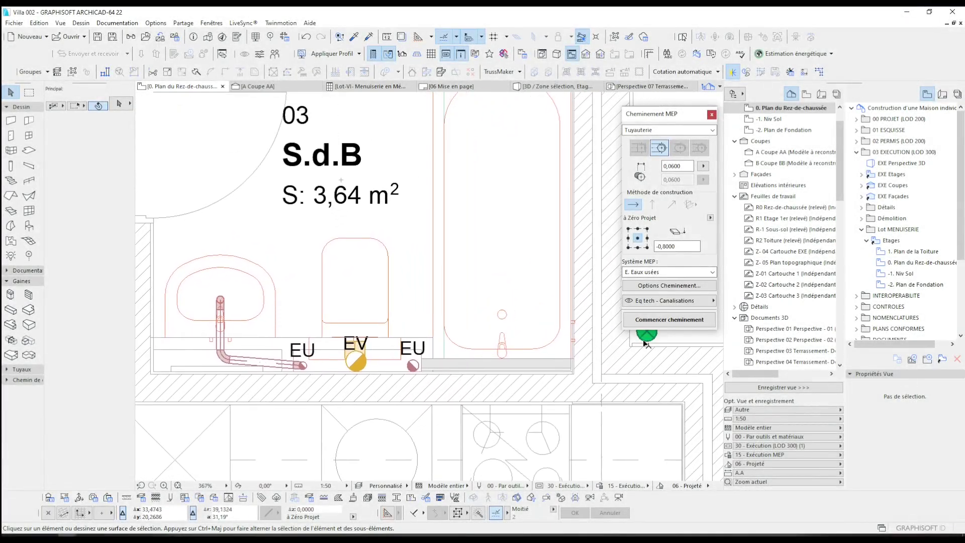
click(502, 314)
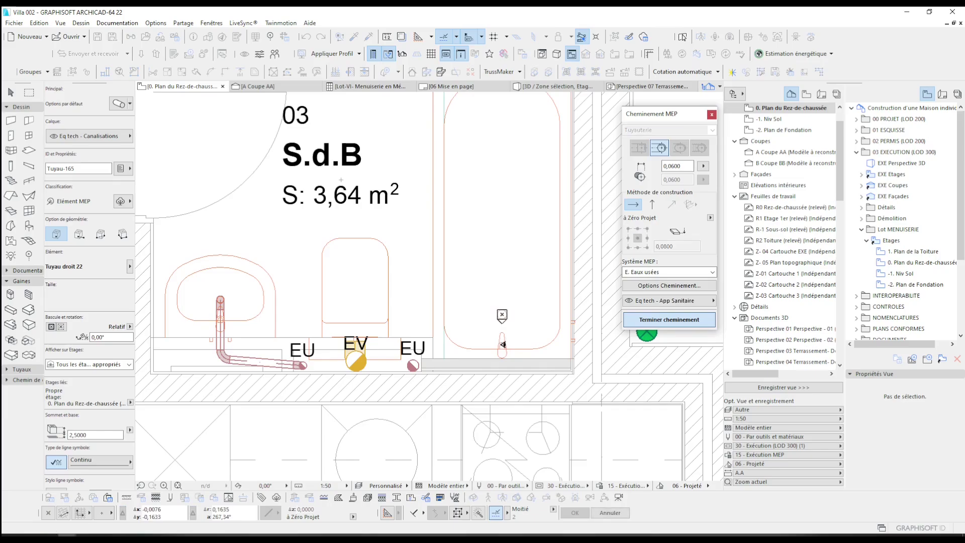
click(688, 306)
click(789, 465)
click(502, 330)
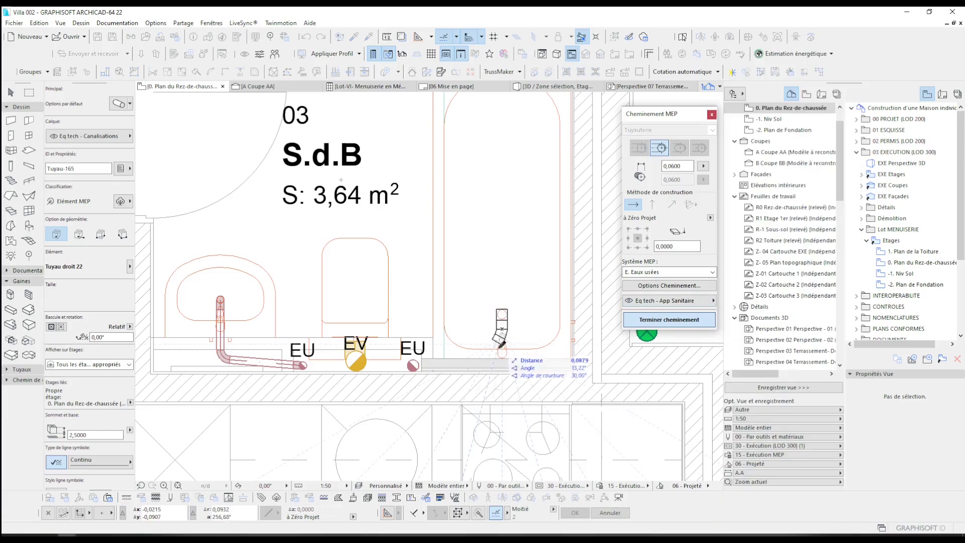
click(688, 303)
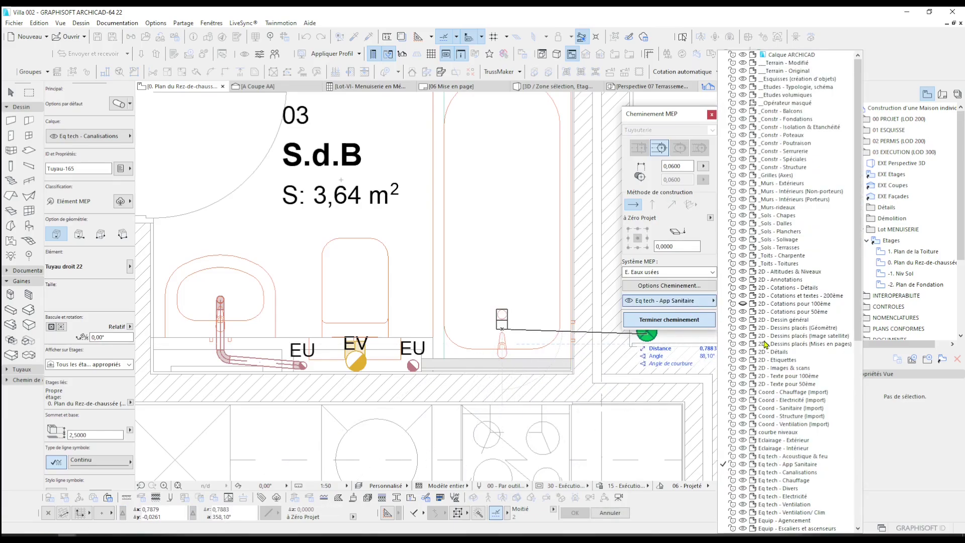
click(789, 465)
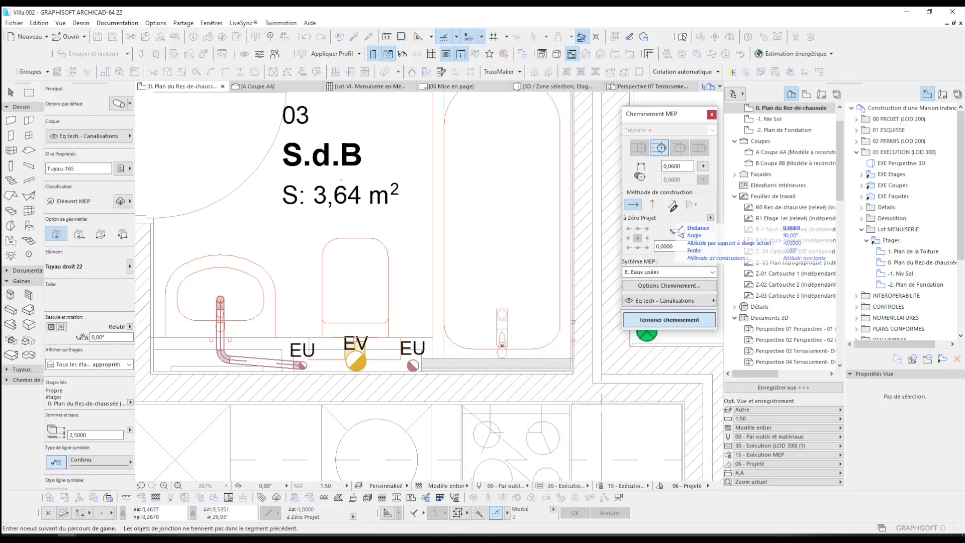
Route the bath pipe at a -1,00° slope to the nearest EU riser and drop it to -0,8000 relative to the current storey.
click(671, 210)
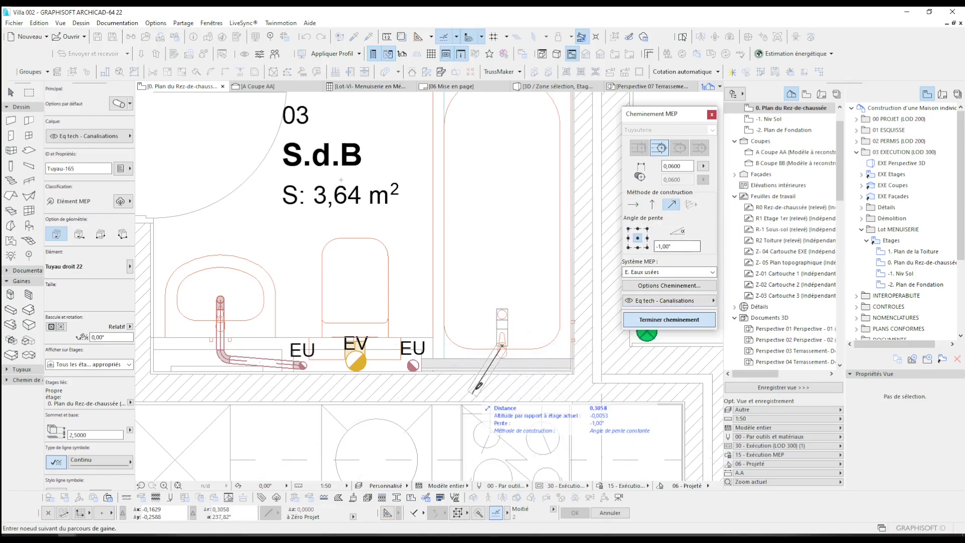
click(413, 365)
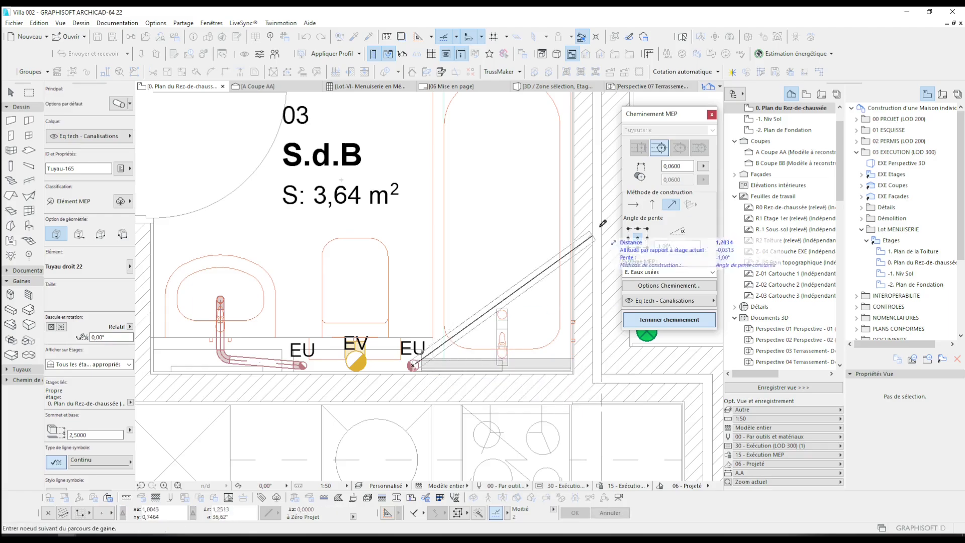
click(652, 206)
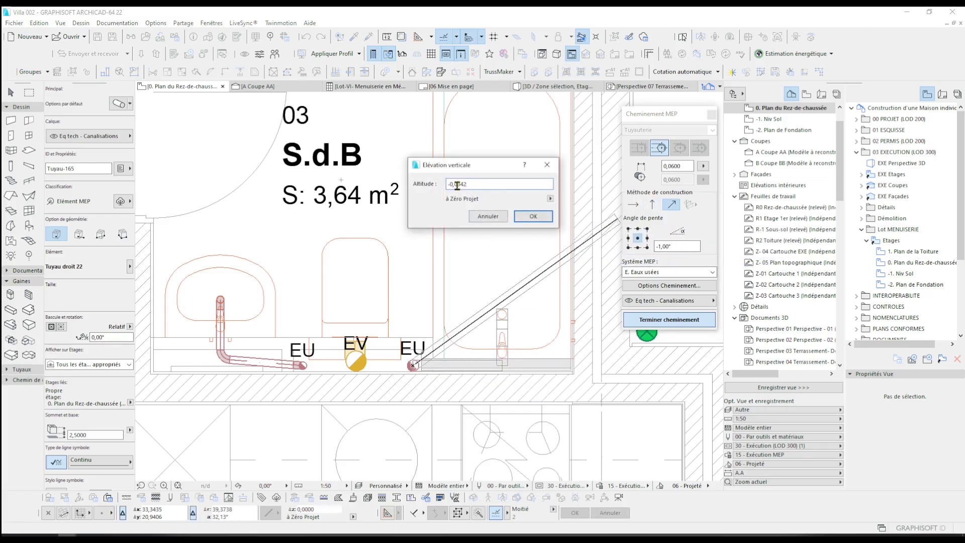
click(551, 199)
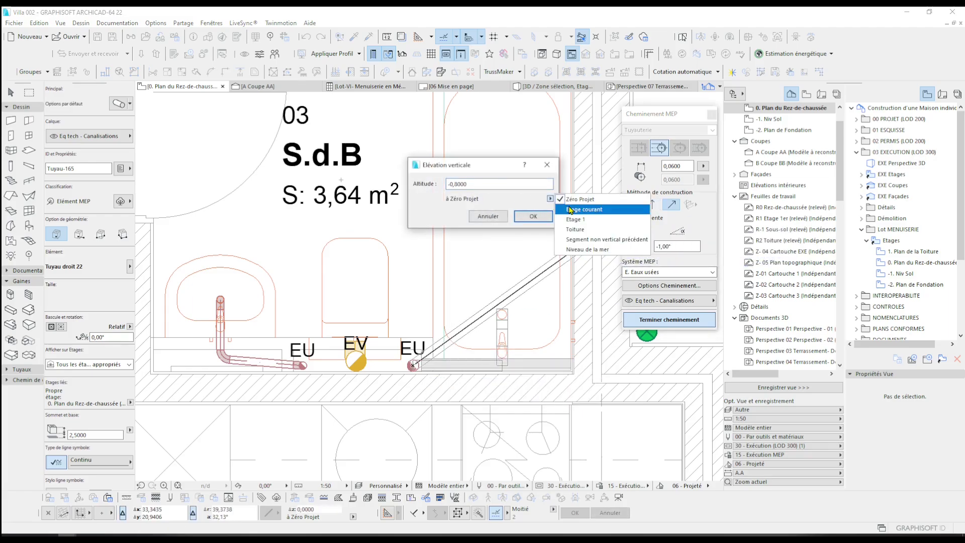
click(572, 210)
click(533, 216)
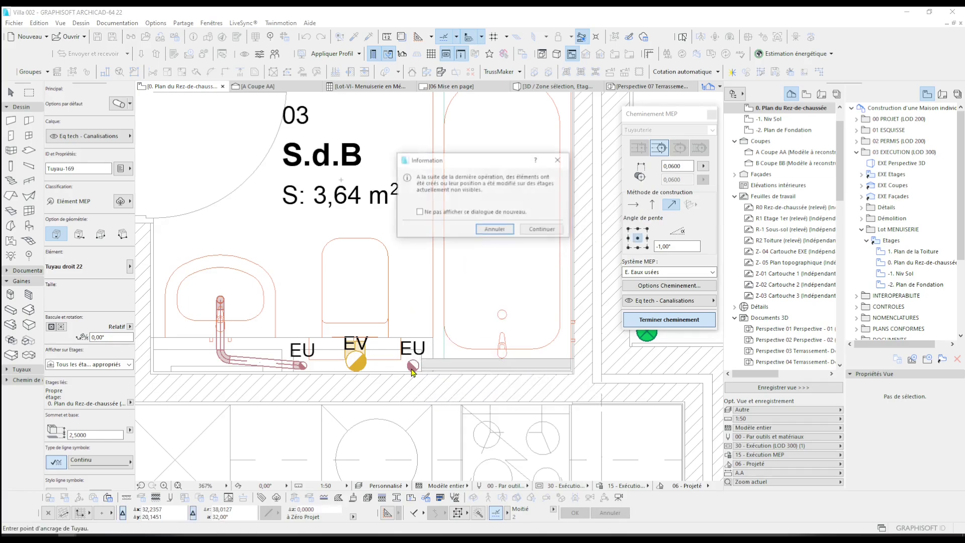
click(543, 233)
On storey -1. Niv Sol, set the bath pipe's elbows to display only on Propre étage et étage +1.
double_click(773, 120)
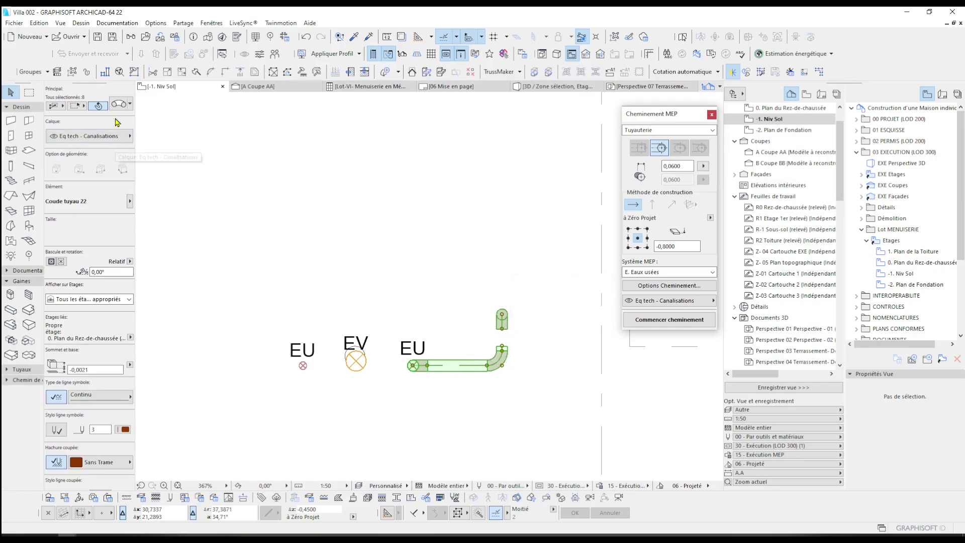
key(ctrl+t)
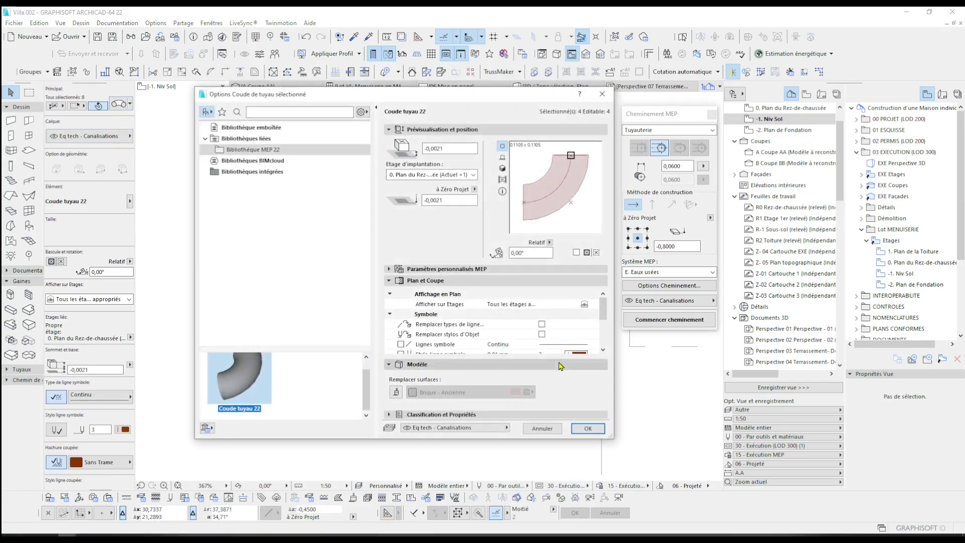
click(594, 304)
click(619, 315)
click(588, 428)
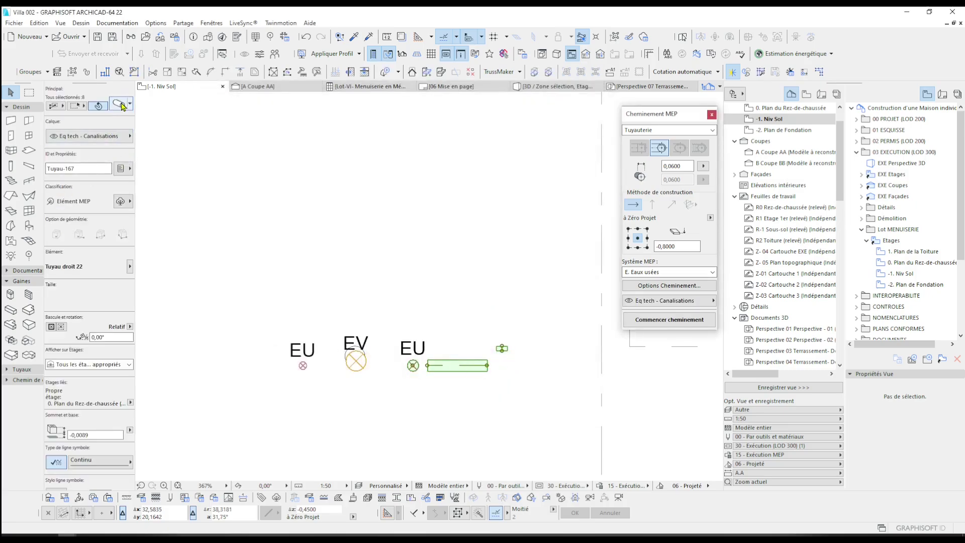
Set the bath run's straight pipes to display only on Propre étage et étage +1.
key(ctrl+t)
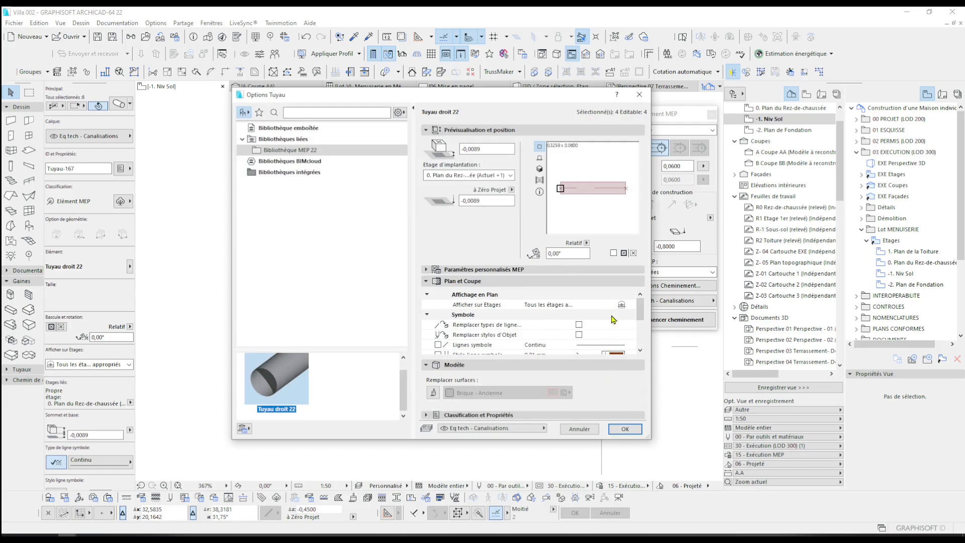
click(631, 306)
click(663, 315)
click(625, 429)
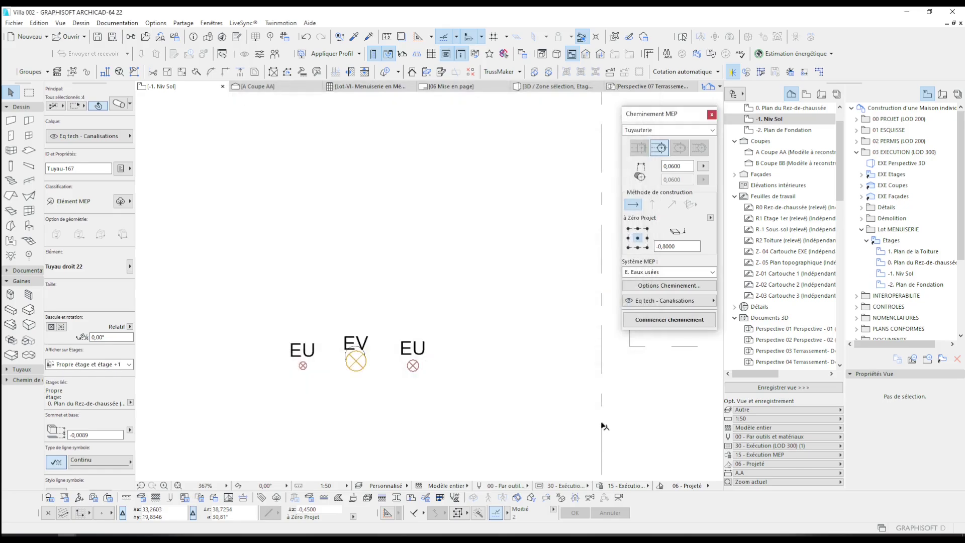
Return to the ground-floor plan, enclose the bathroom in a marquee and examine the bath's drainage pipes in 3D.
double_click(791, 108)
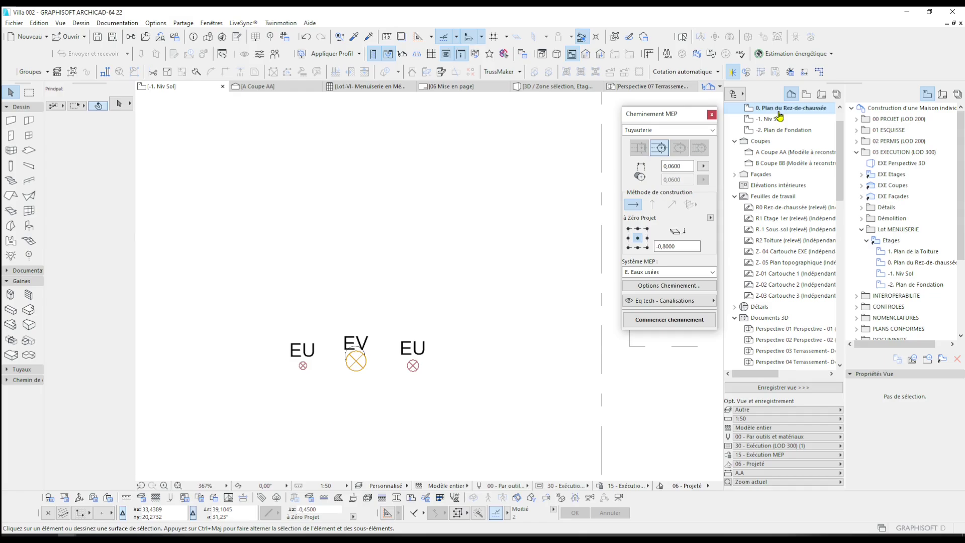
click(29, 93)
scroll(496, 303, down, 1)
click(608, 170)
click(165, 409)
key(F5)
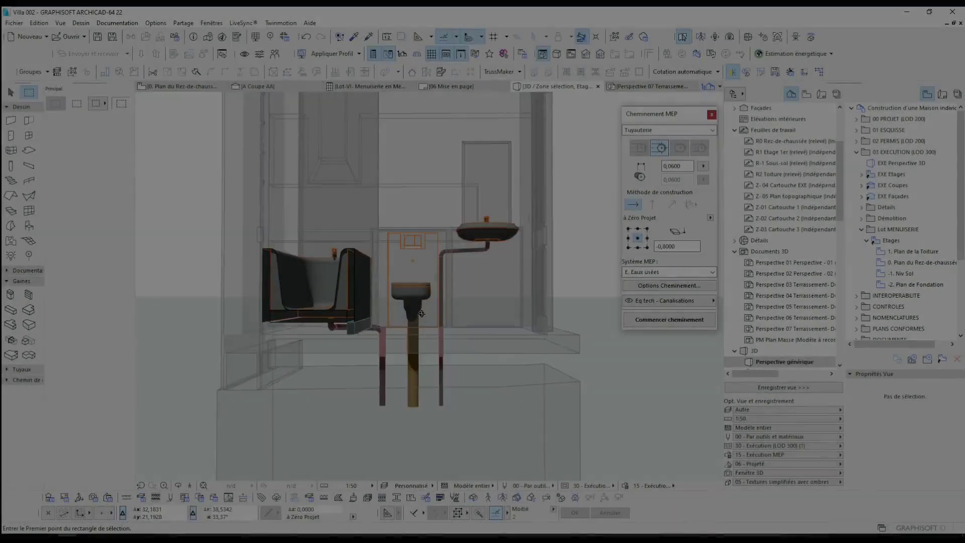
shift+middle_drag(421, 314, 449, 274)
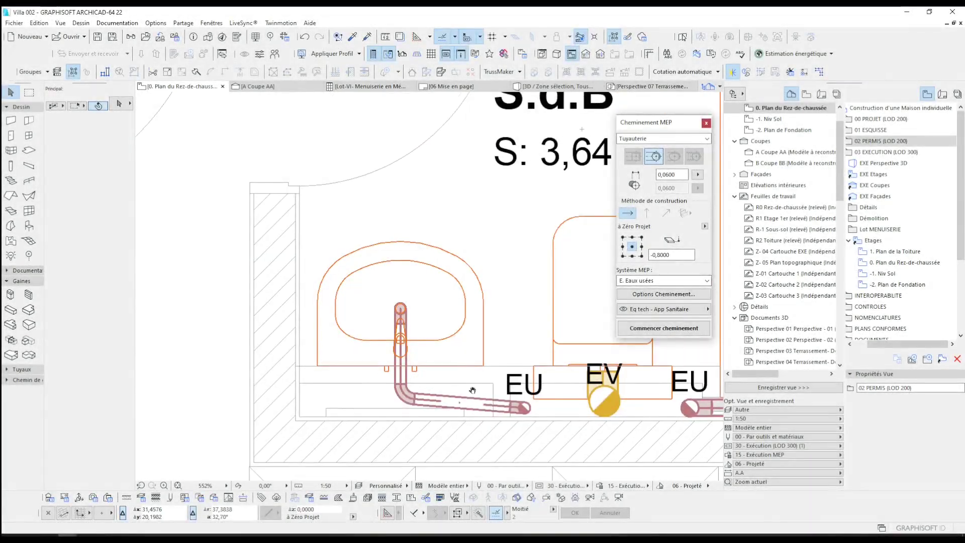
Draw a rectangular morph 0,3000 wide in plan, in the free floor area between the washbasin and the room label.
middle_drag(472, 390, 422, 350)
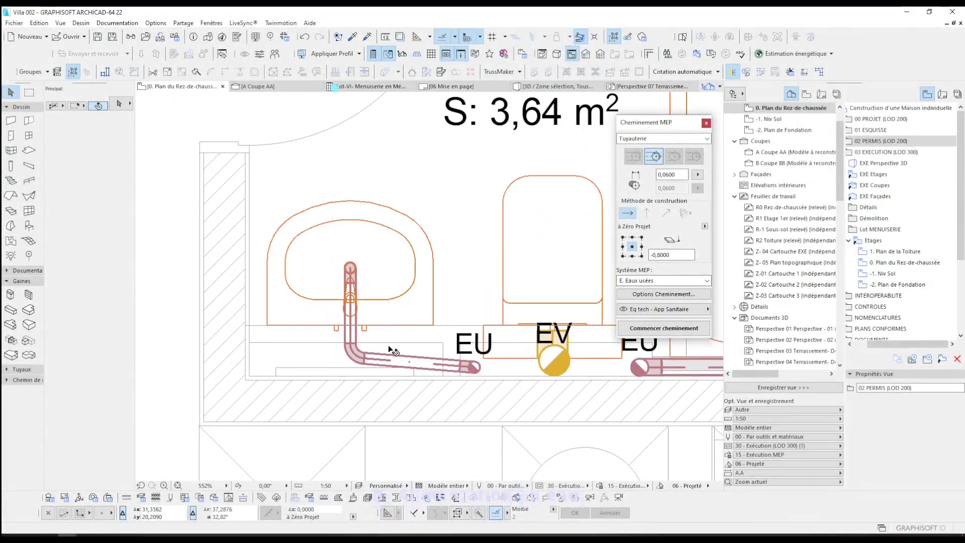
scroll(283, 353, down, 1)
middle_drag(284, 355, 247, 405)
click(11, 226)
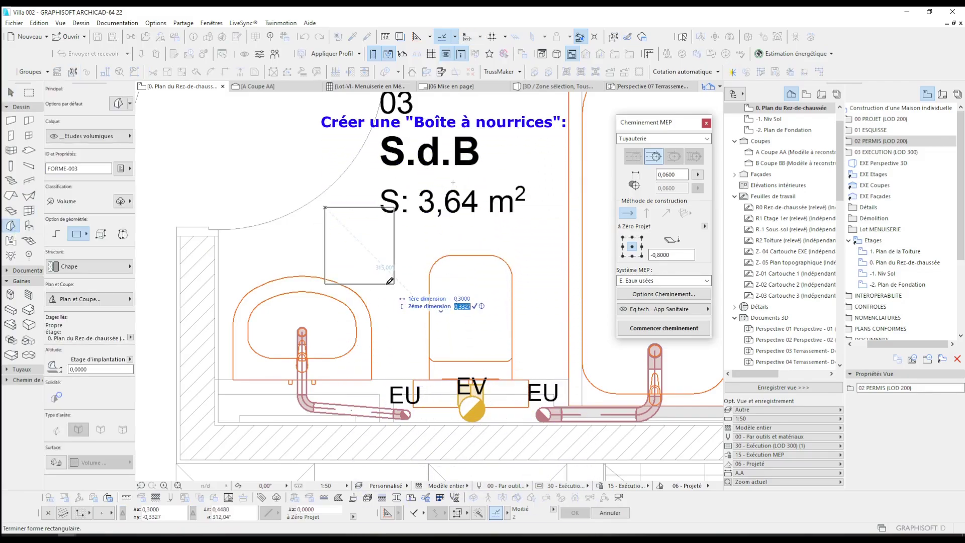
key(Return)
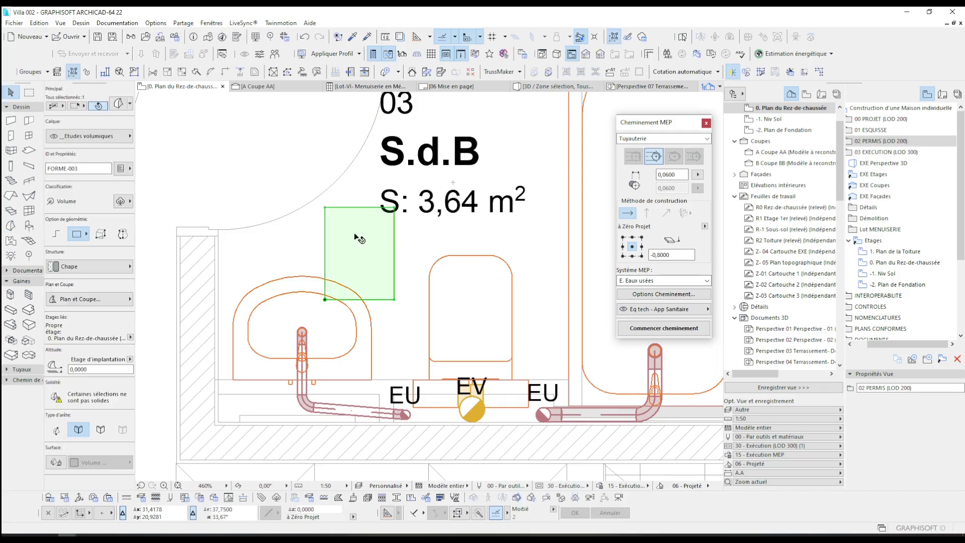
Extrude the rectangular morph by 0,08.
click(355, 236)
click(238, 160)
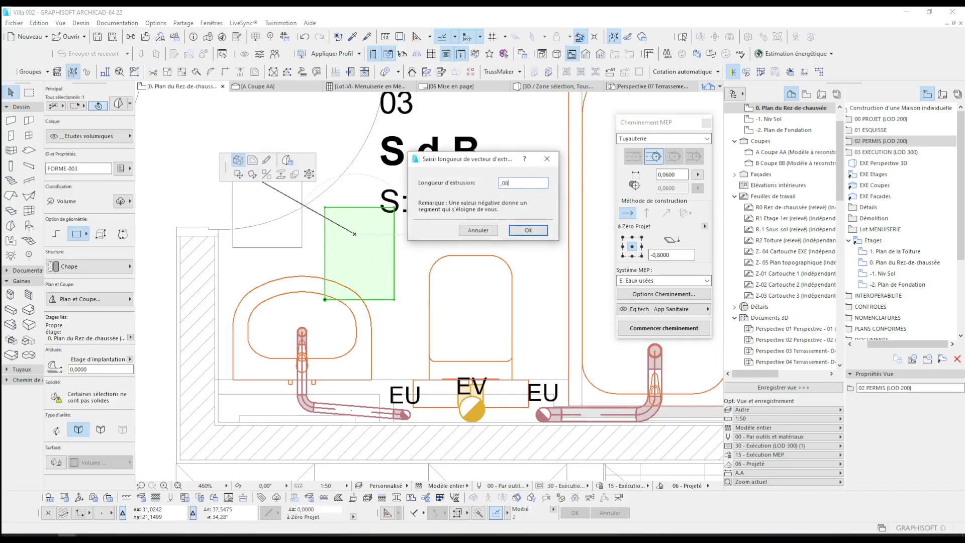
key(Return)
Show the morph box alone in 3D and assign it to the layer Eq tech - App Sanitaire.
key(F5)
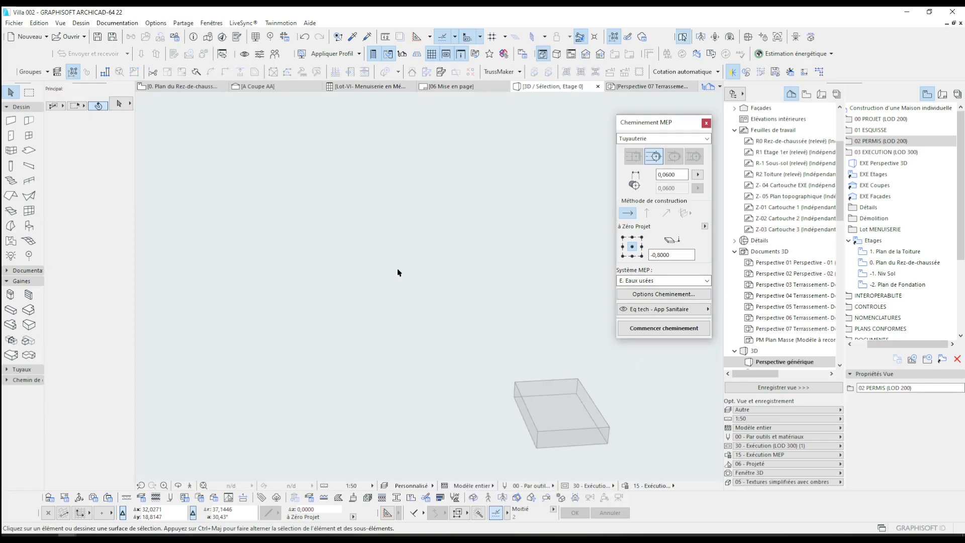
shift+middle_drag(486, 363, 468, 356)
scroll(407, 330, up, 9)
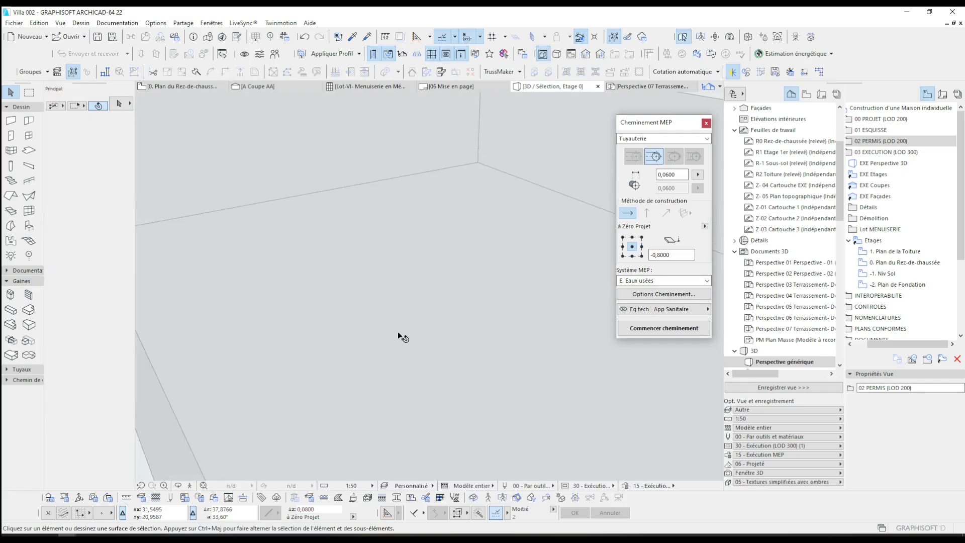
scroll(402, 322, down, 9)
scroll(405, 307, up, 1)
click(406, 302)
click(110, 137)
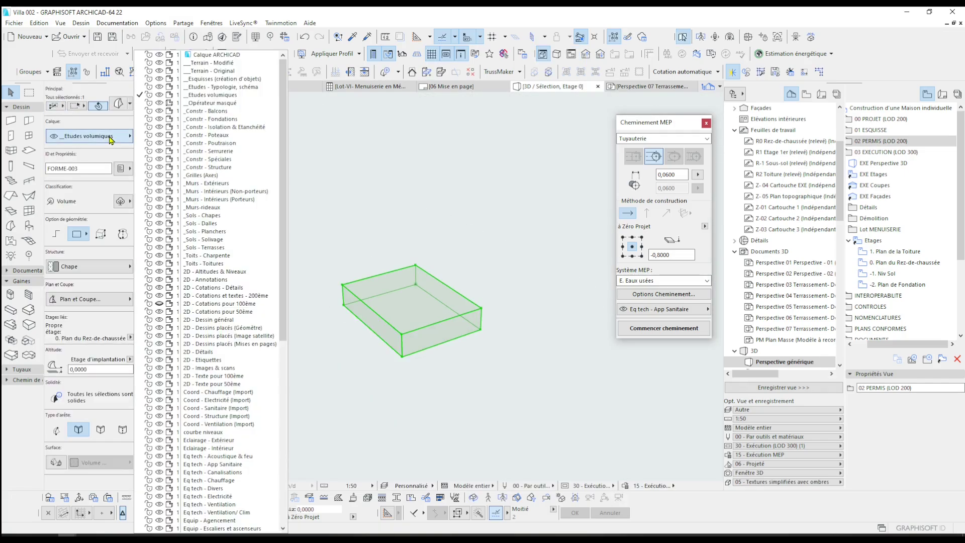
click(241, 465)
key(Escape)
Rotate the morph box upright in 3D about a point on its long side face.
scroll(419, 299, up, 1)
shift+middle_drag(419, 298, 453, 303)
click(335, 287)
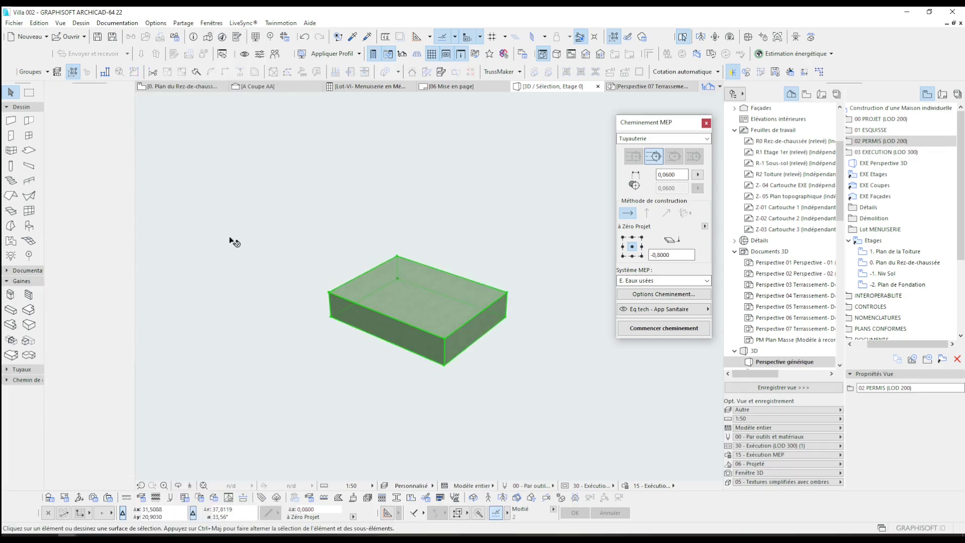
key(ctrl+e)
click(411, 339)
click(431, 348)
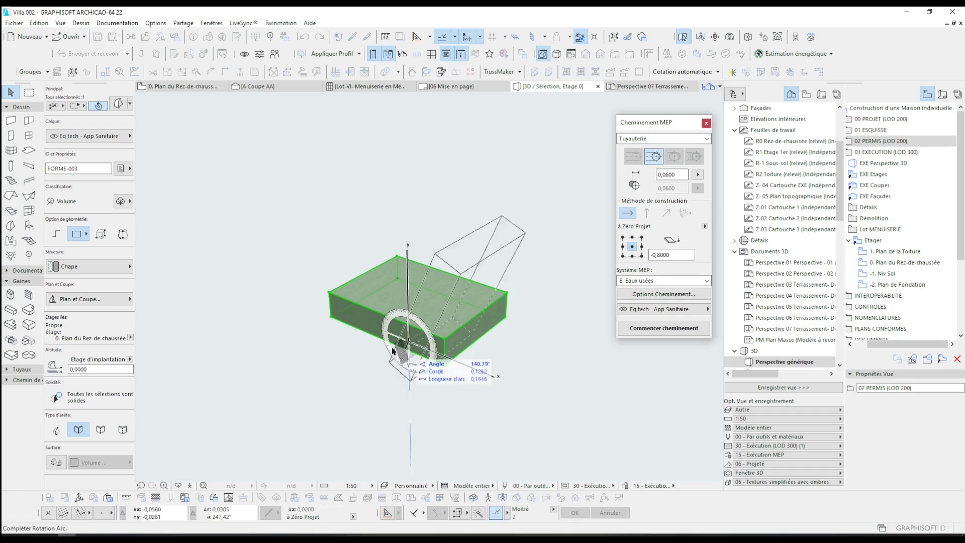
click(411, 357)
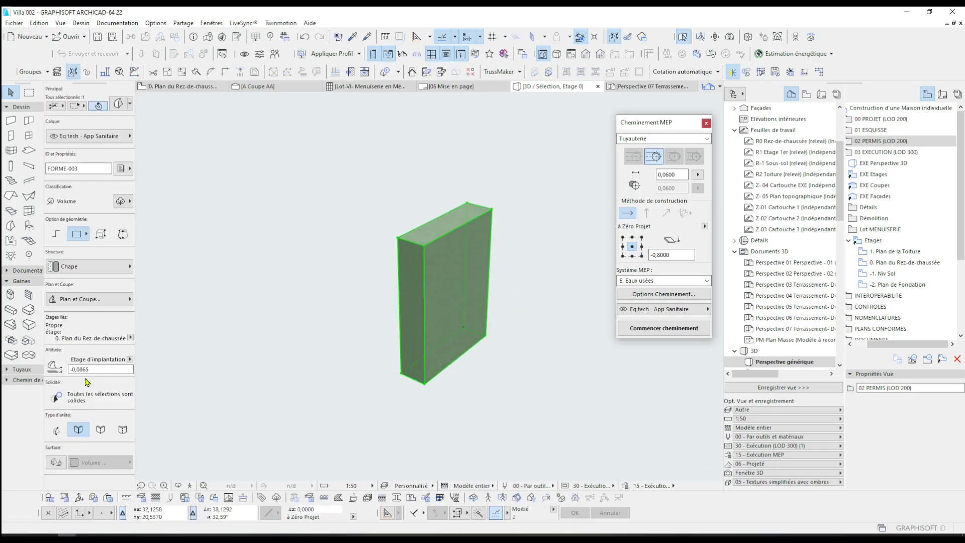
Set the upright box's elevation to 0,3000 above its home storey and clear the selection.
text(1)
key(Return)
click(400, 357)
scroll(400, 356, down, 3)
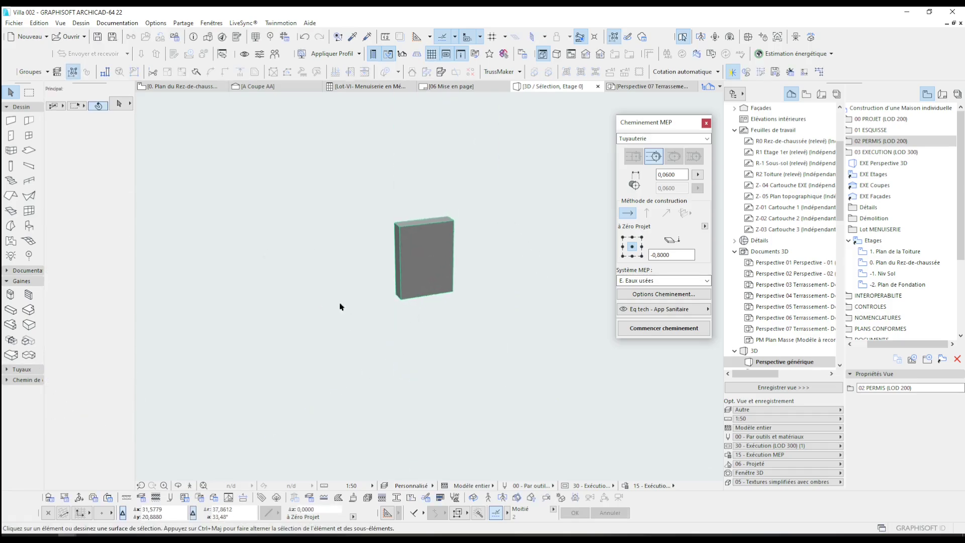
Set the box's building material to Métal - Fer and override its surface with Peinture - Blanc brillant.
click(426, 230)
click(106, 266)
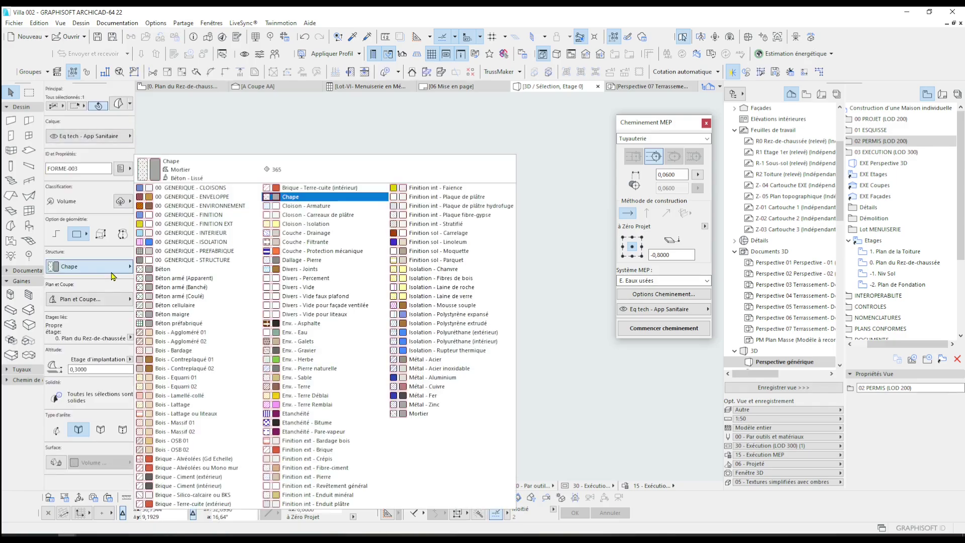
click(450, 400)
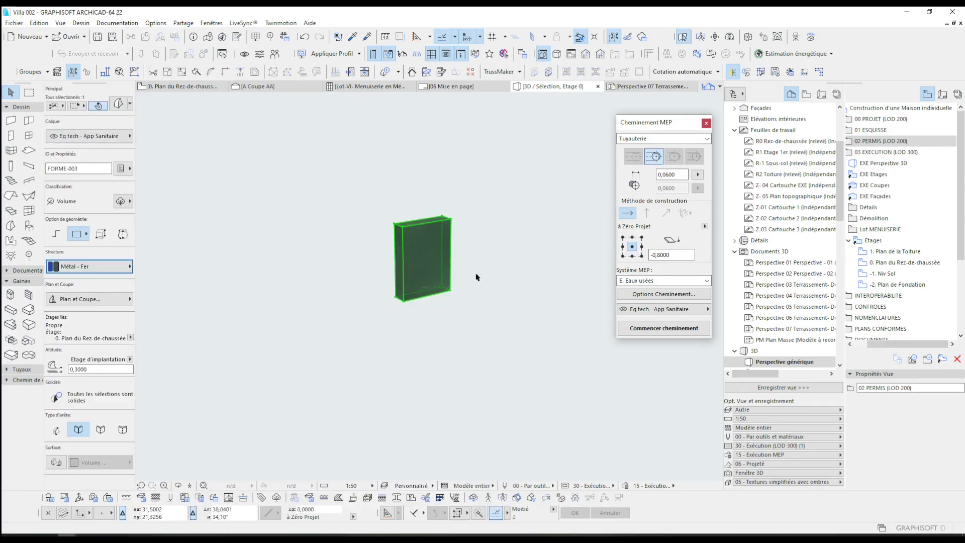
click(61, 463)
click(111, 463)
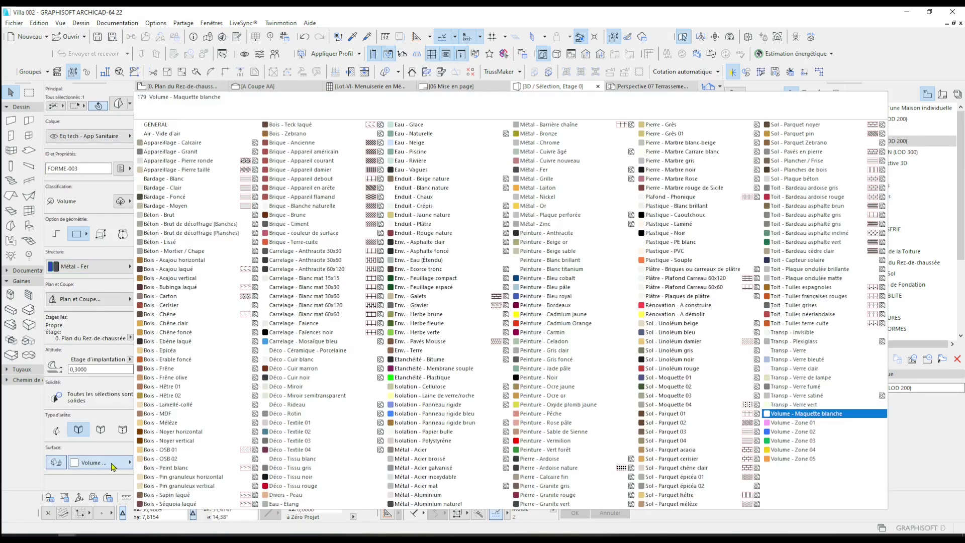
click(538, 262)
key(F2)
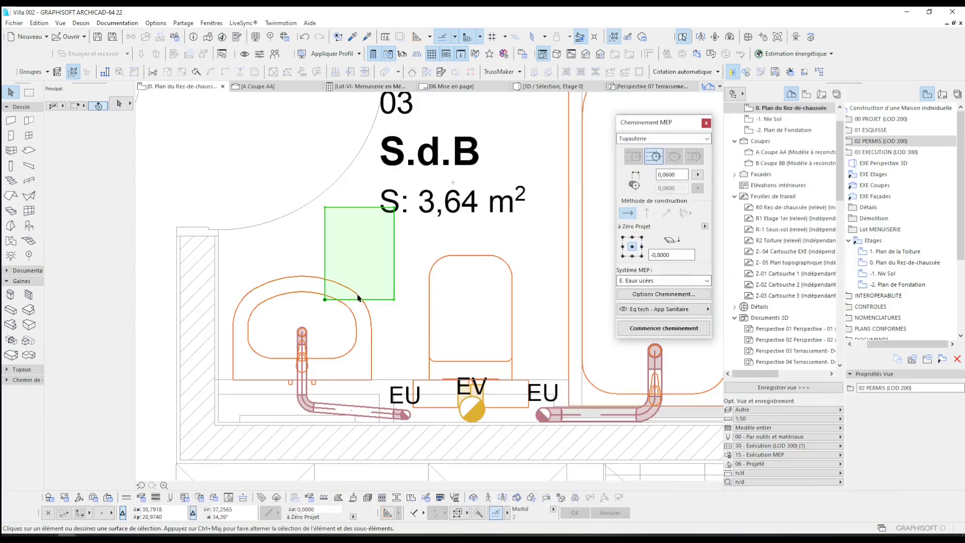
Rotate the manifold box 90° in plan and move it into the wall corner beside the washbasin.
key(ctrl+e)
click(343, 240)
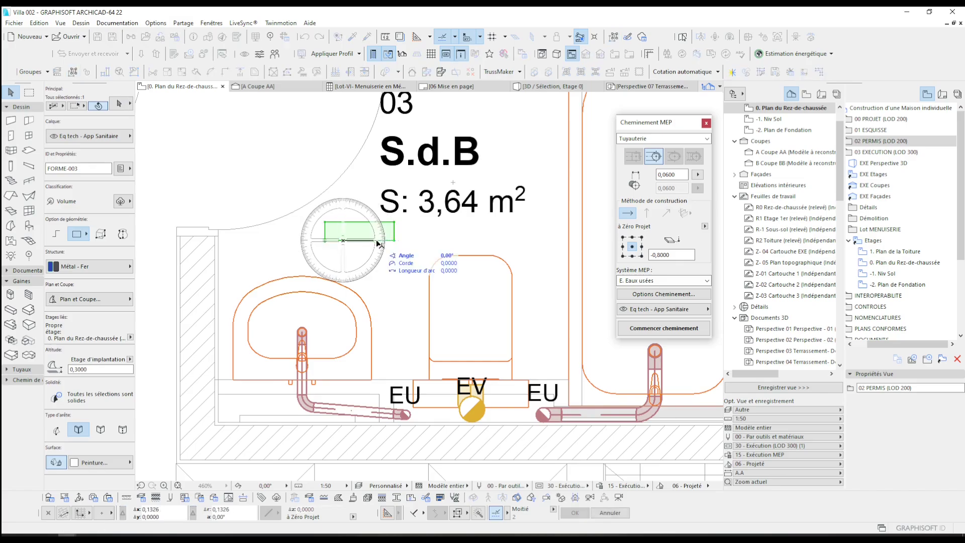
click(353, 299)
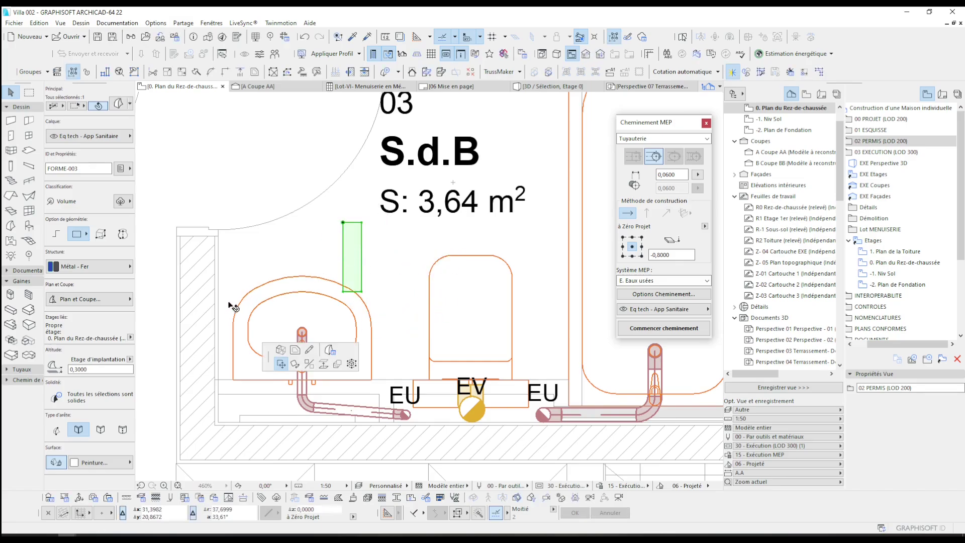
scroll(223, 306, up, 1)
click(242, 375)
key(Escape)
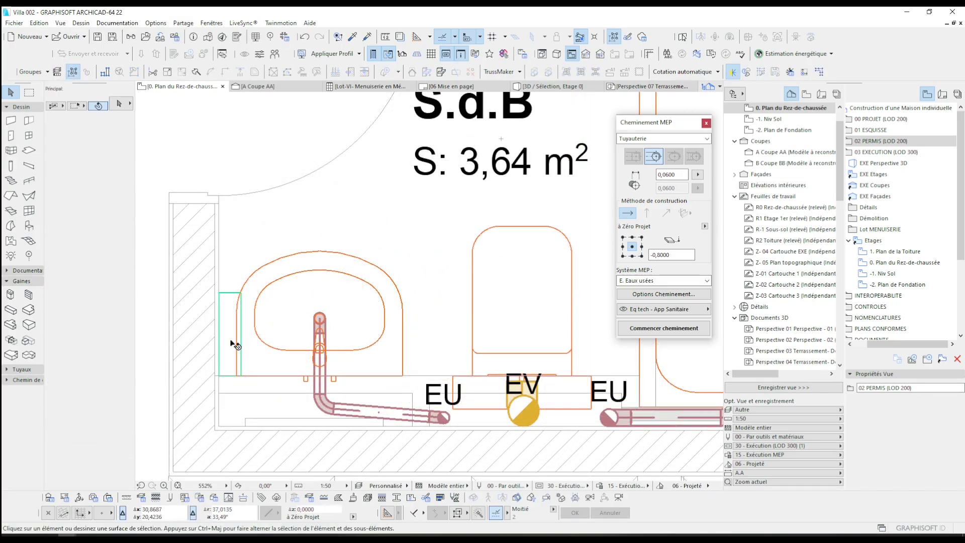
Start a pipe route at the washbasin's cold-water connector and set its layer to Eq tech - Canalisations.
scroll(262, 343, down, 1)
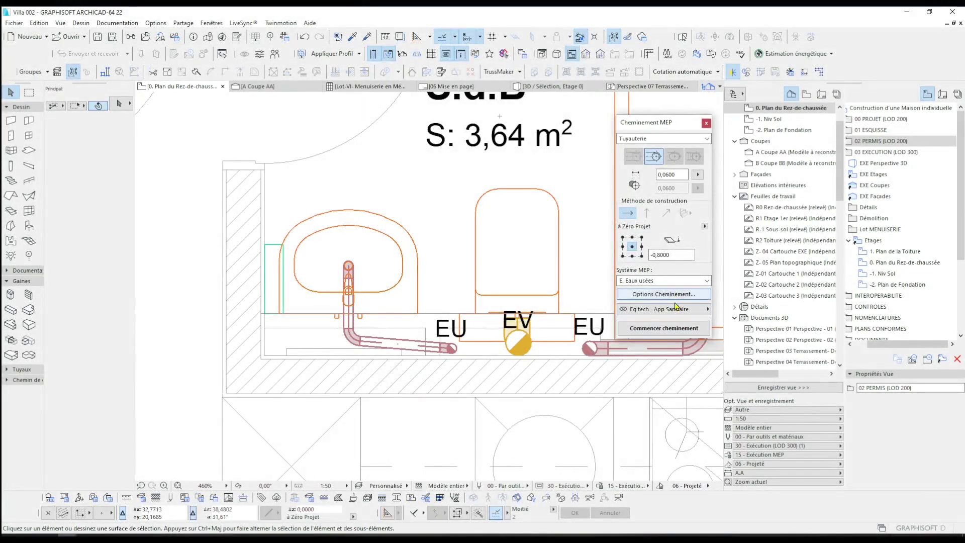
click(668, 328)
scroll(350, 334, up, 2)
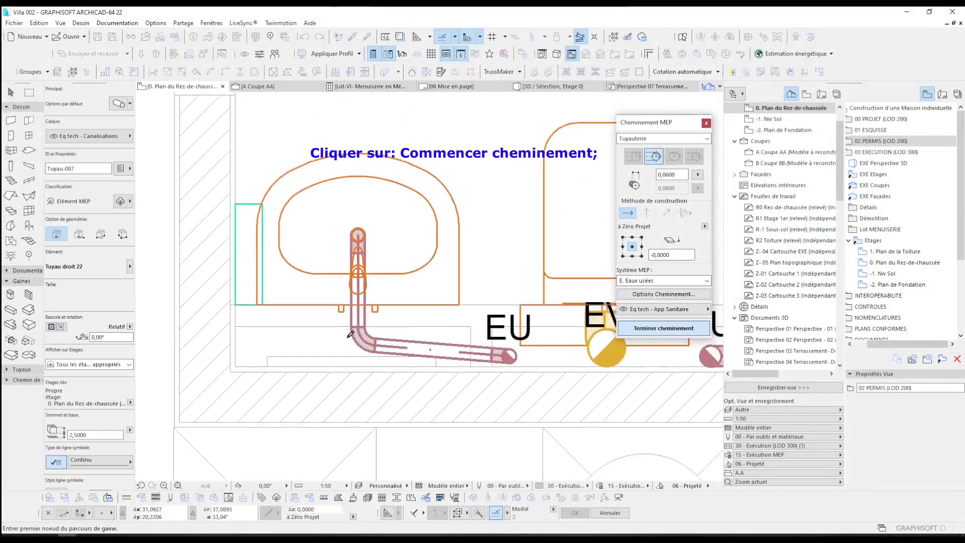
scroll(350, 334, up, 1)
click(346, 297)
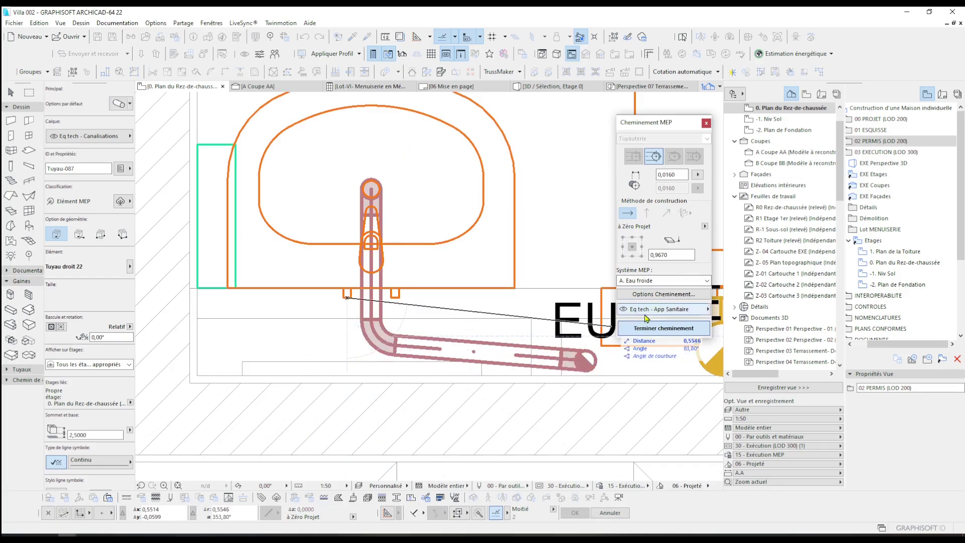
click(684, 312)
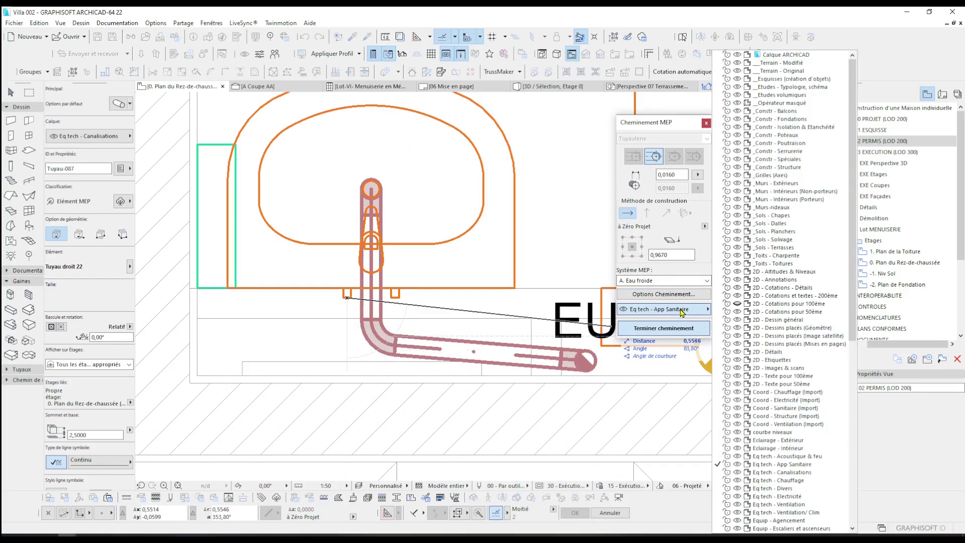
click(774, 472)
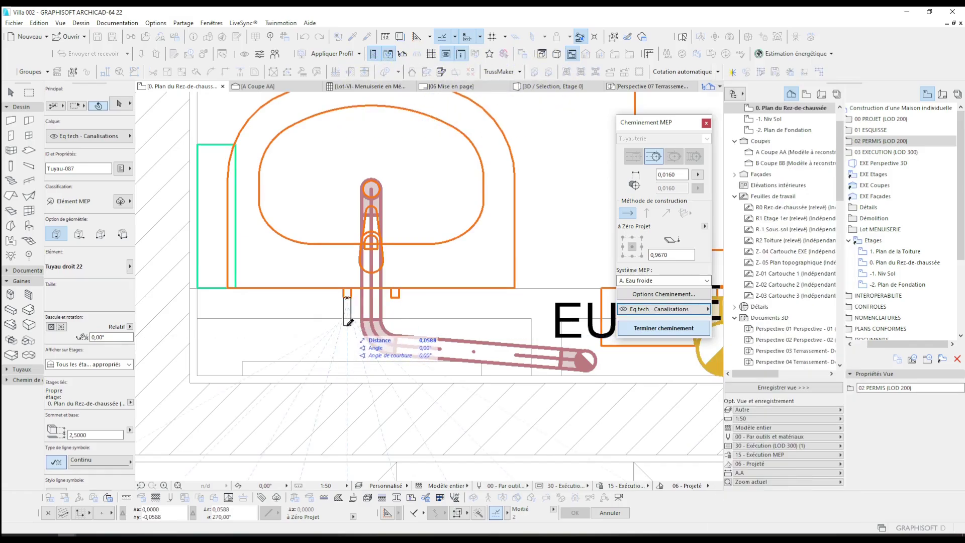
Drop the cold-water route to altitude 0,6000 behind the washbasin and run it along the wall into the manifold box.
click(647, 212)
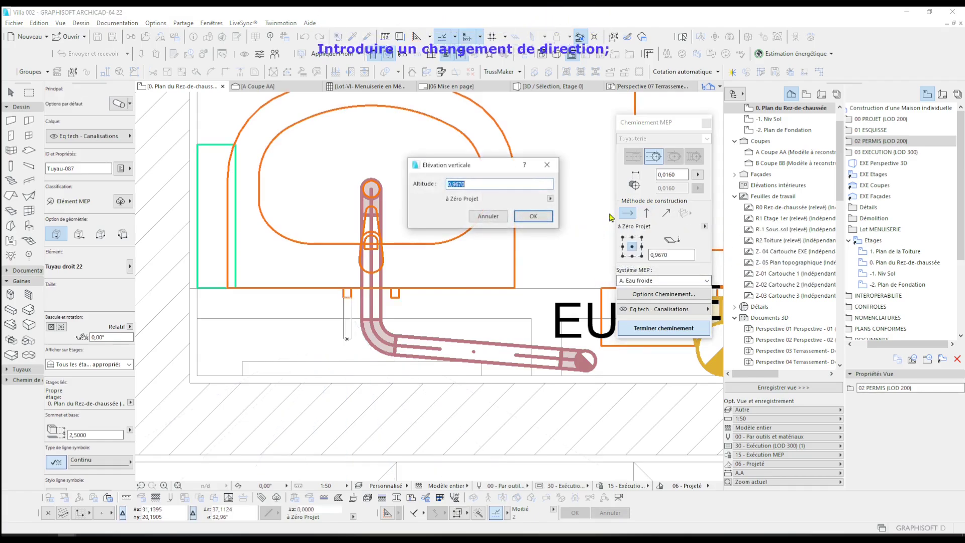
click(531, 217)
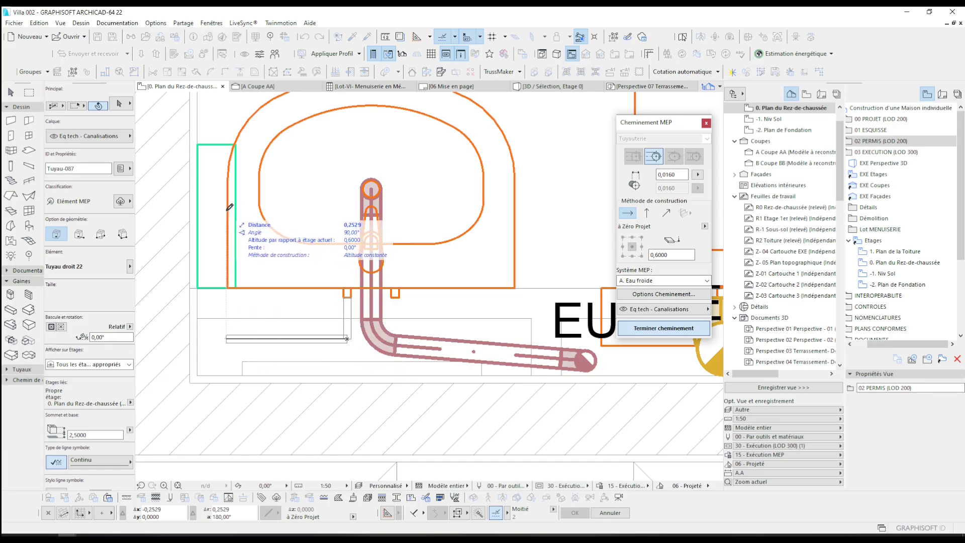
click(230, 207)
double_click(230, 206)
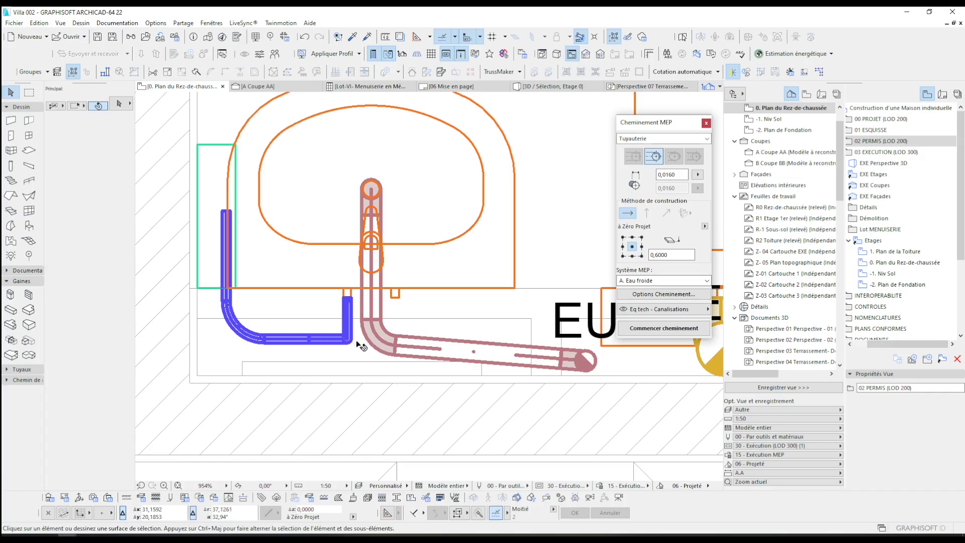
Route the washbasin's hot-water pipe from its connector down to altitude 0,6000 and into the manifold box beside the cold pipe.
middle_drag(357, 344, 345, 340)
click(666, 328)
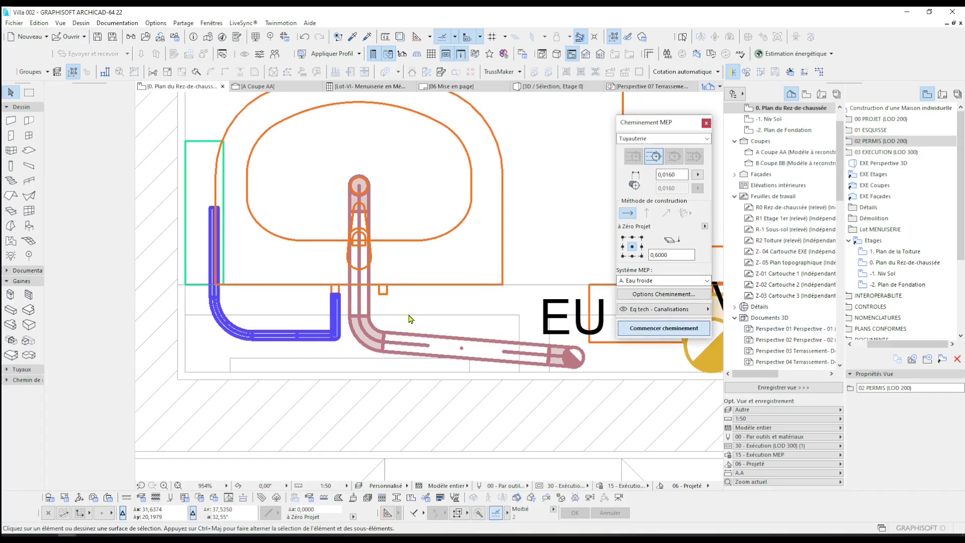
click(384, 293)
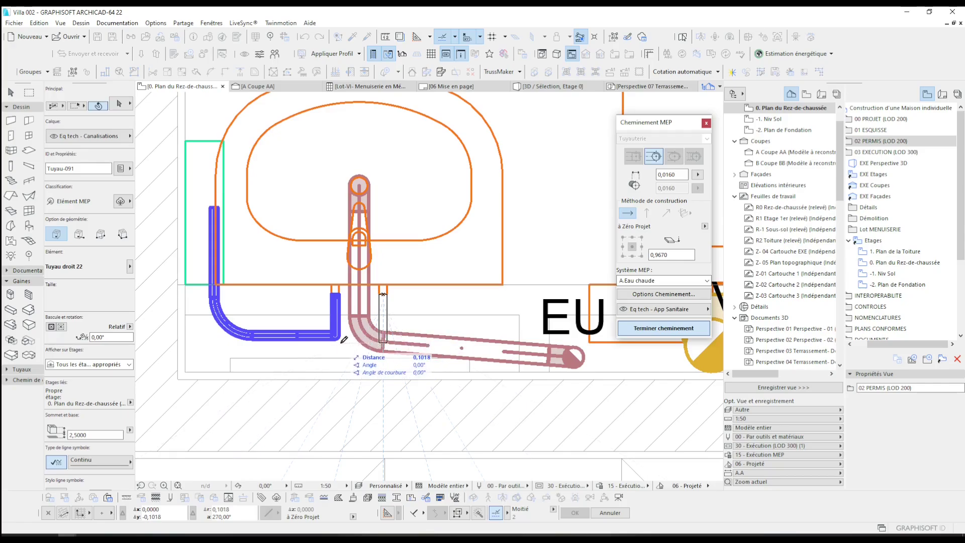
click(647, 212)
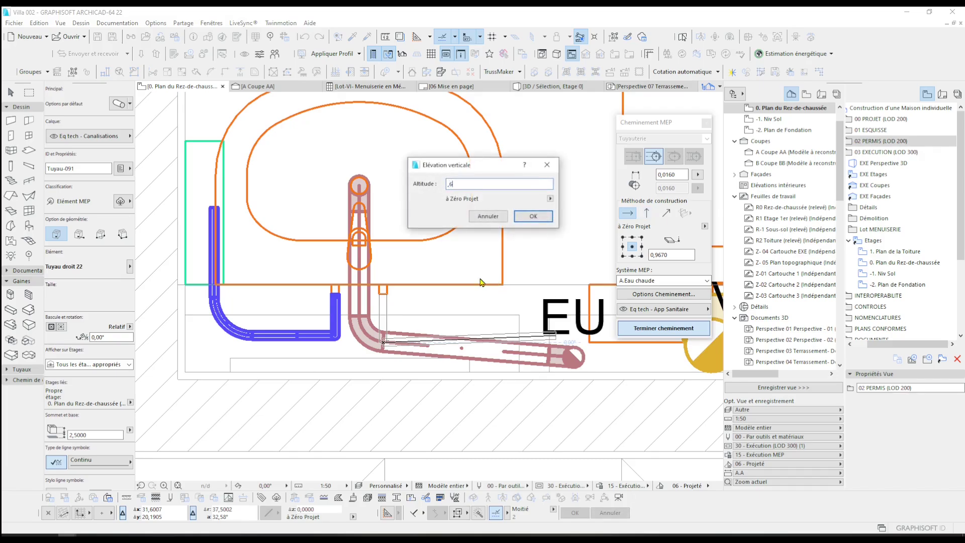
key(Return)
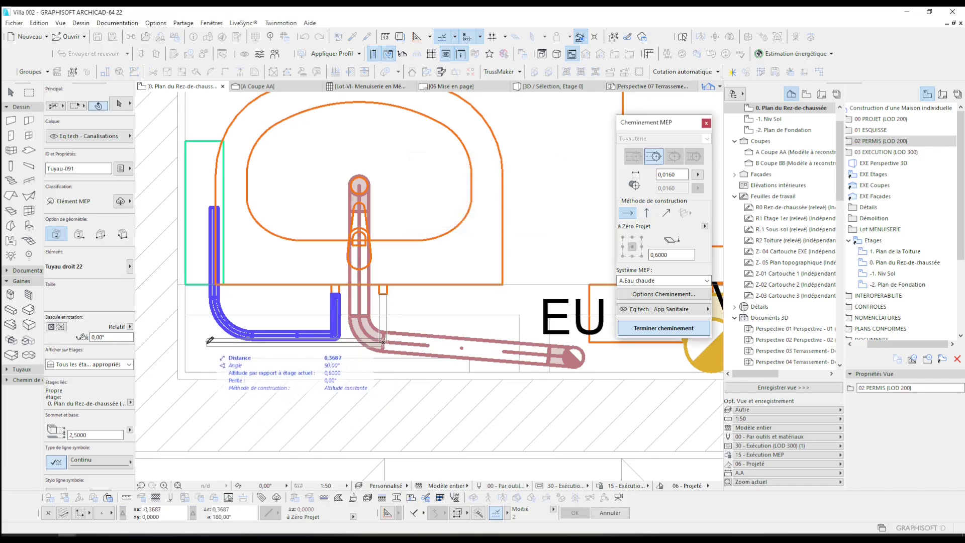
double_click(210, 204)
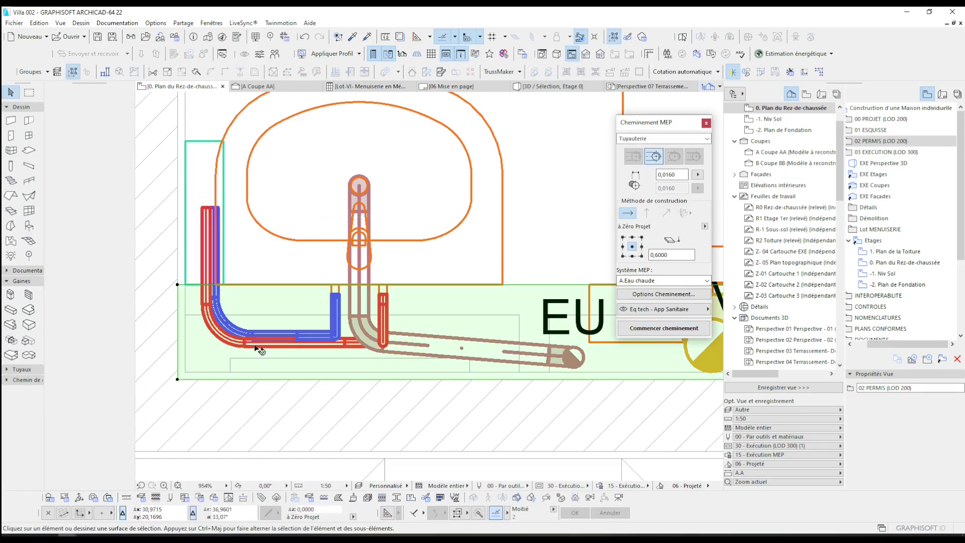
Offset the horizontal run of the hot-water pipe about 0,0192 towards the wall, away from the cold-water pipe.
scroll(257, 355, up, 2)
click(272, 325)
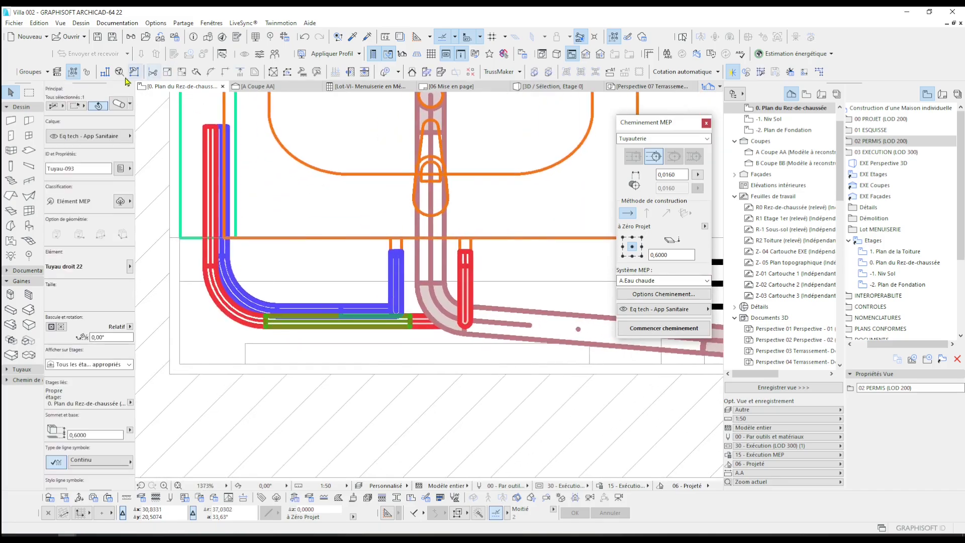
click(73, 72)
click(329, 328)
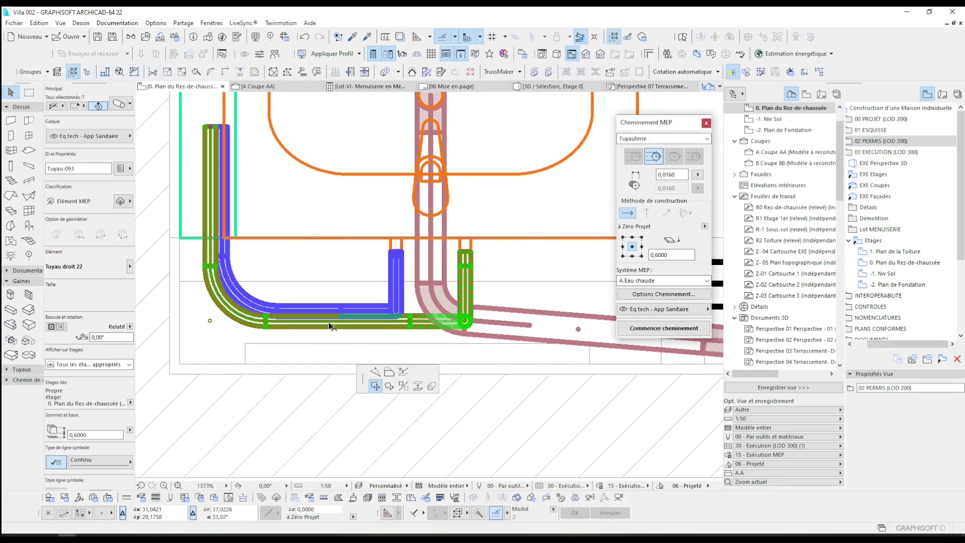
click(252, 161)
scroll(319, 333, up, 4)
scroll(321, 329, down, 4)
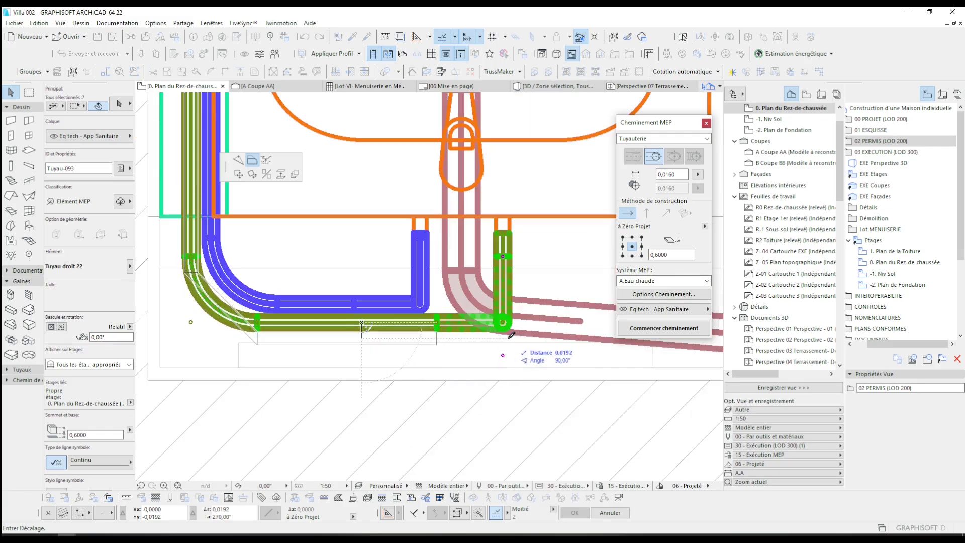
click(513, 336)
Stretch the hot-water stub at the washbasin connector to meet the offset pipe and clear the selection.
scroll(446, 310, up, 3)
key(Escape)
click(503, 297)
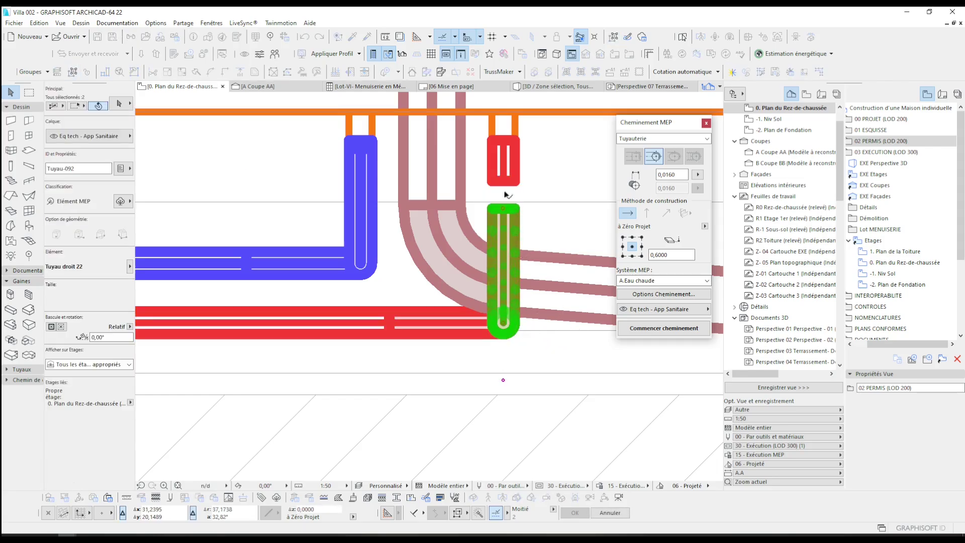
click(504, 171)
click(503, 185)
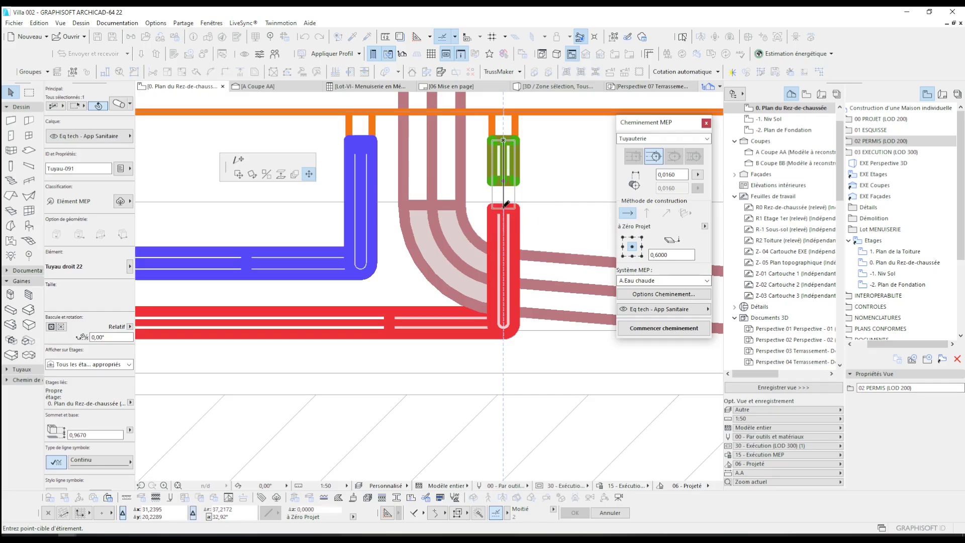
click(504, 204)
key(Escape)
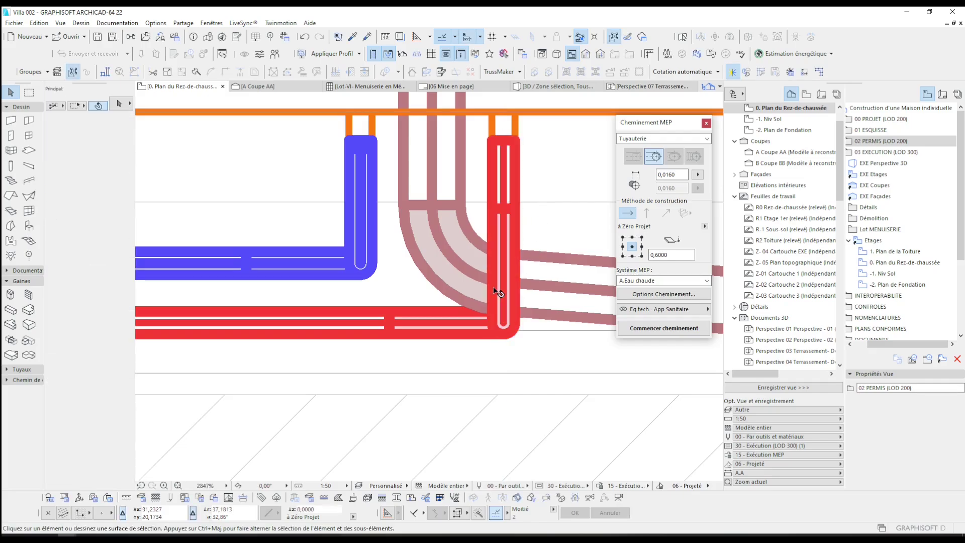
Enclose the washbasin area in a marquee and examine its water pipes and manifold box in 3D from several sides.
key(F3)
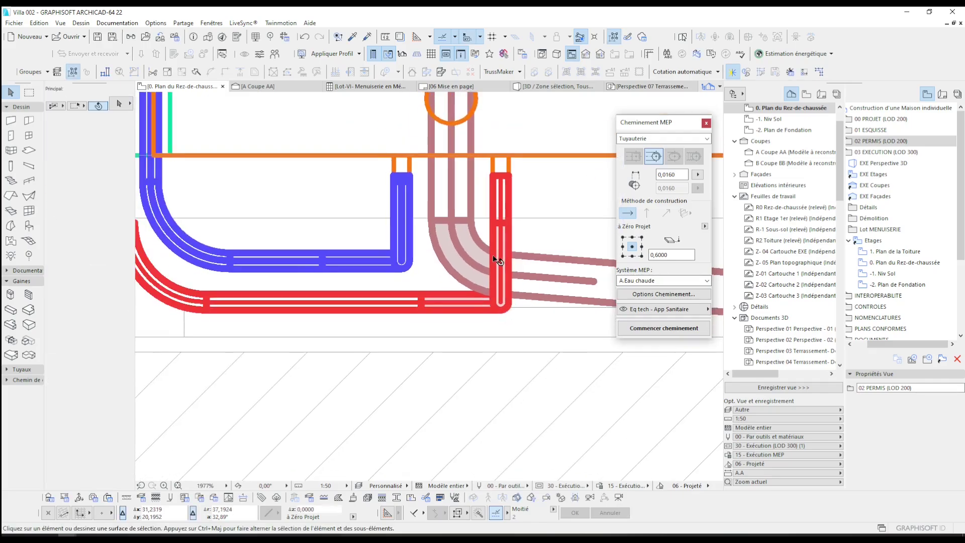
key(F2)
scroll(273, 315, down, 5)
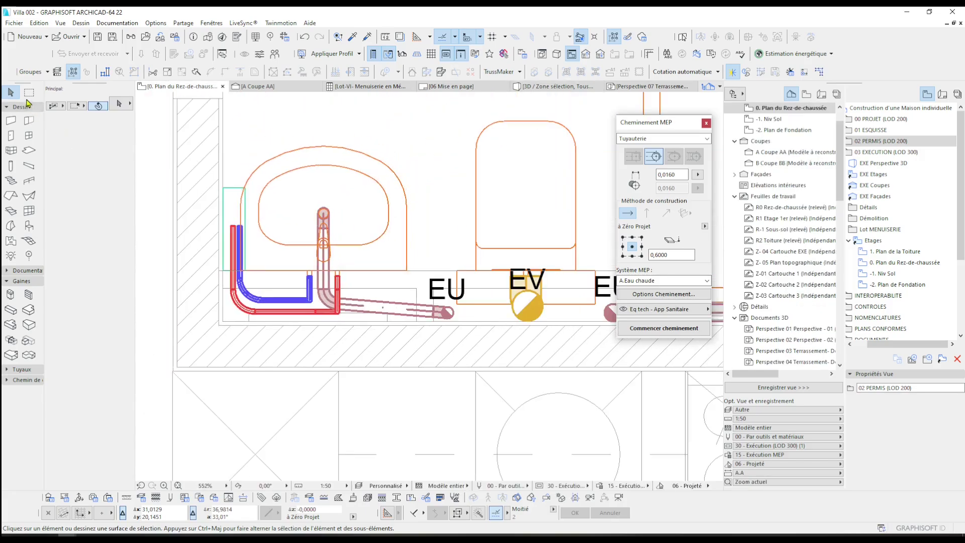
click(29, 92)
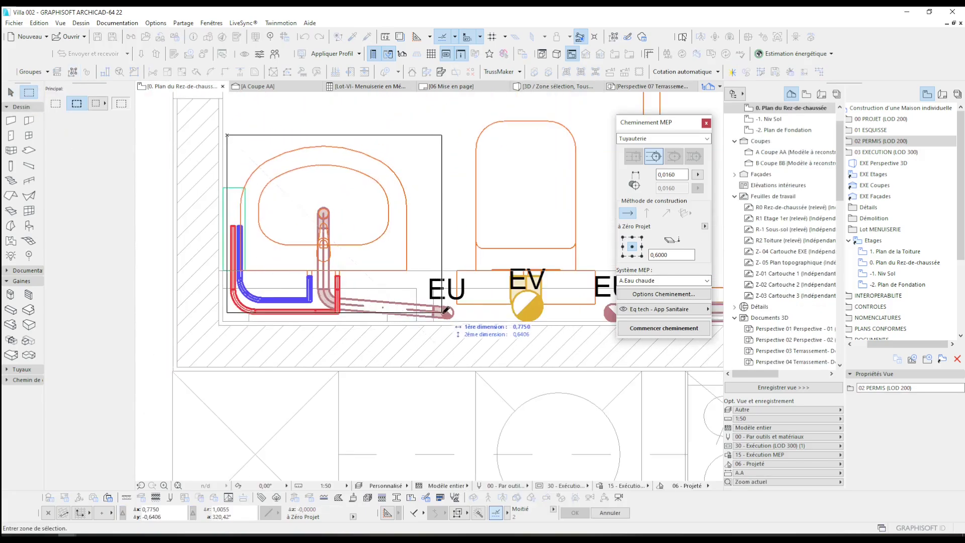
click(459, 320)
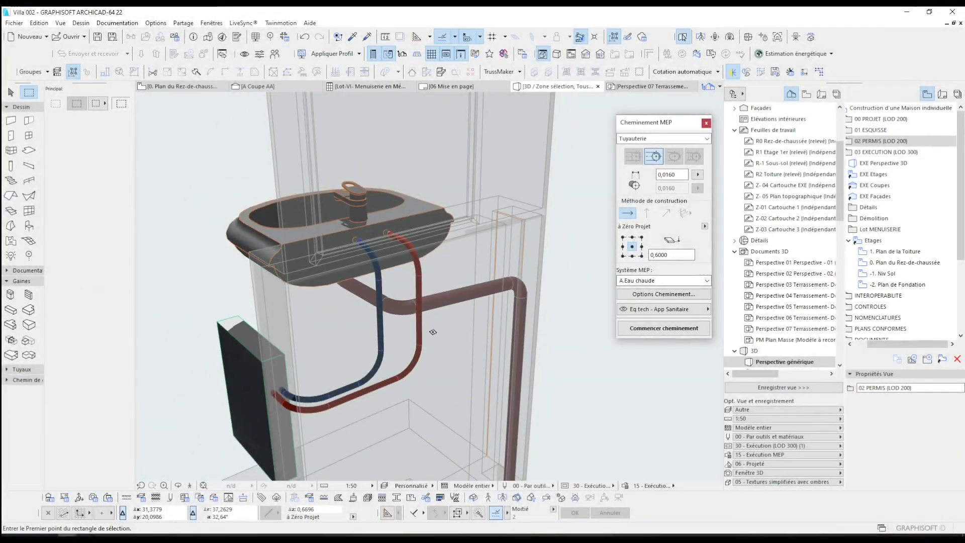
shift+middle_drag(433, 332, 636, 281)
shift+middle_drag(561, 270, 502, 334)
shift+middle_drag(502, 333, 345, 348)
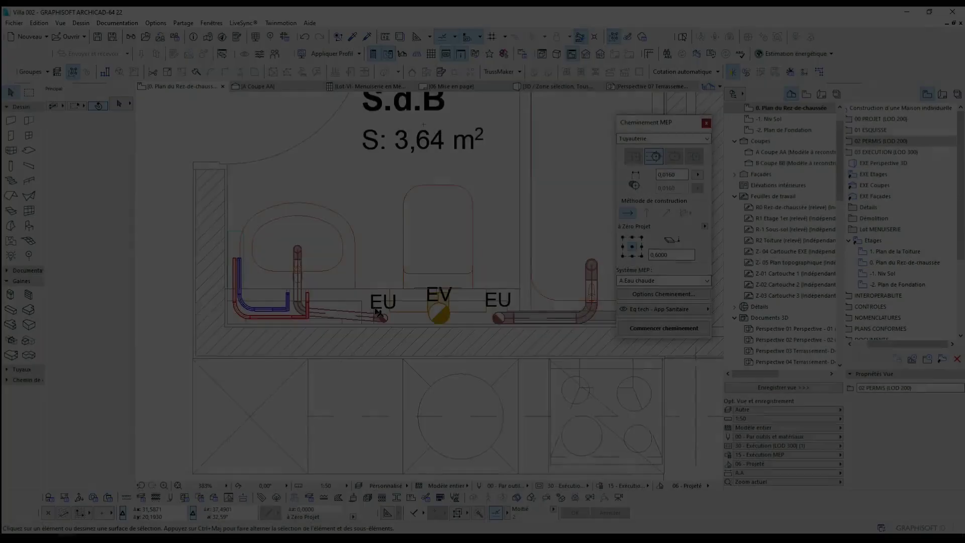
Start a cold-water route at the WC's water connector on the layer Eq tech - Canalisations.
click(639, 329)
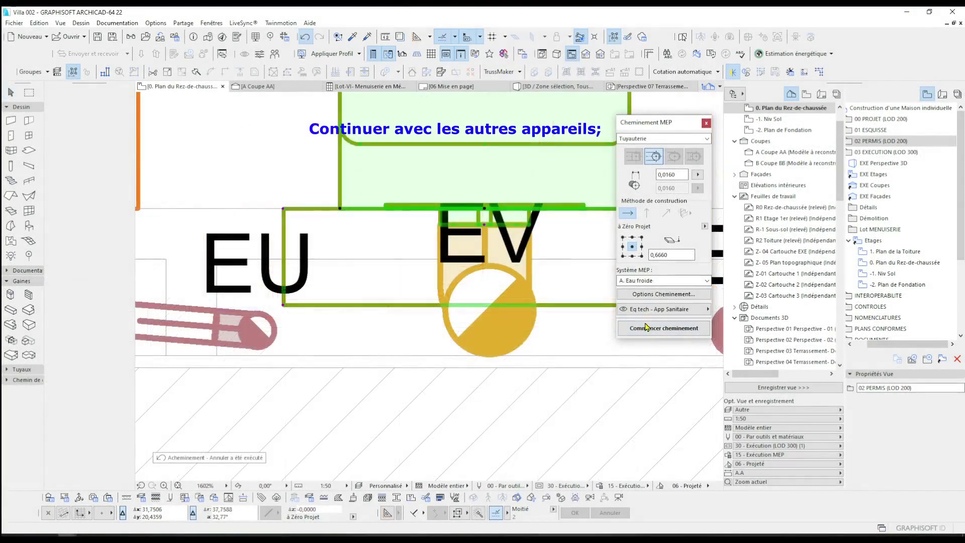
click(485, 222)
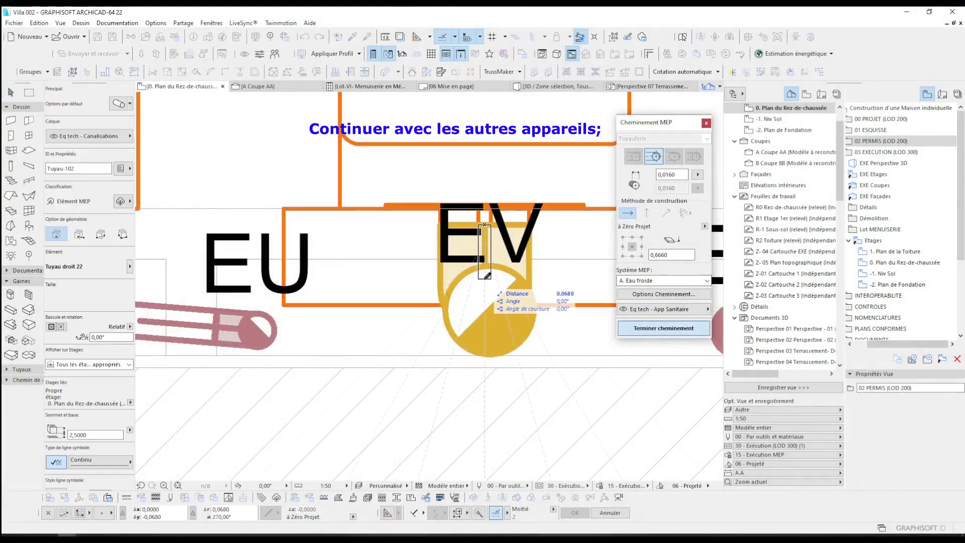
click(668, 309)
click(784, 469)
Run the WC's cold-water pipe along the wall behind the washbasin pipes and finish it in the manifold box.
scroll(496, 341, down, 3)
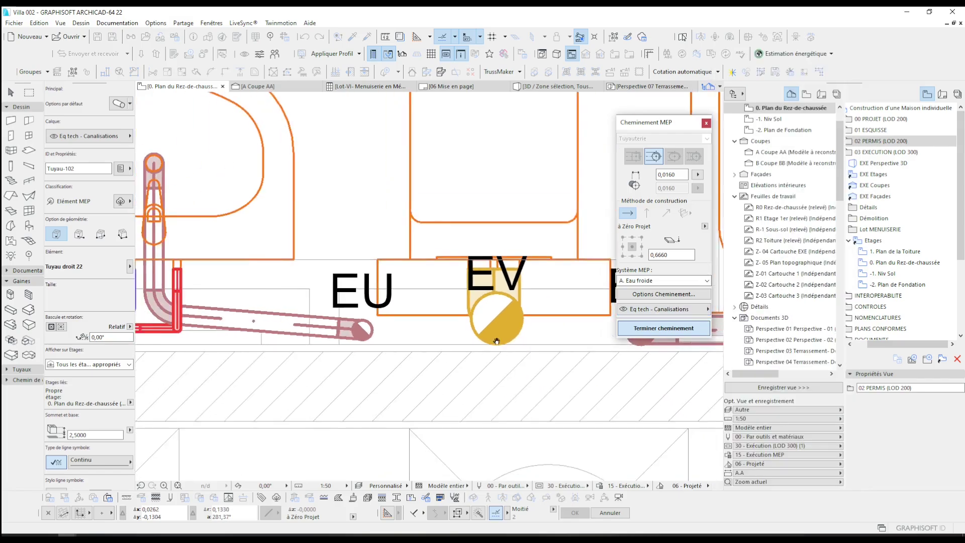
middle_drag(497, 342, 530, 333)
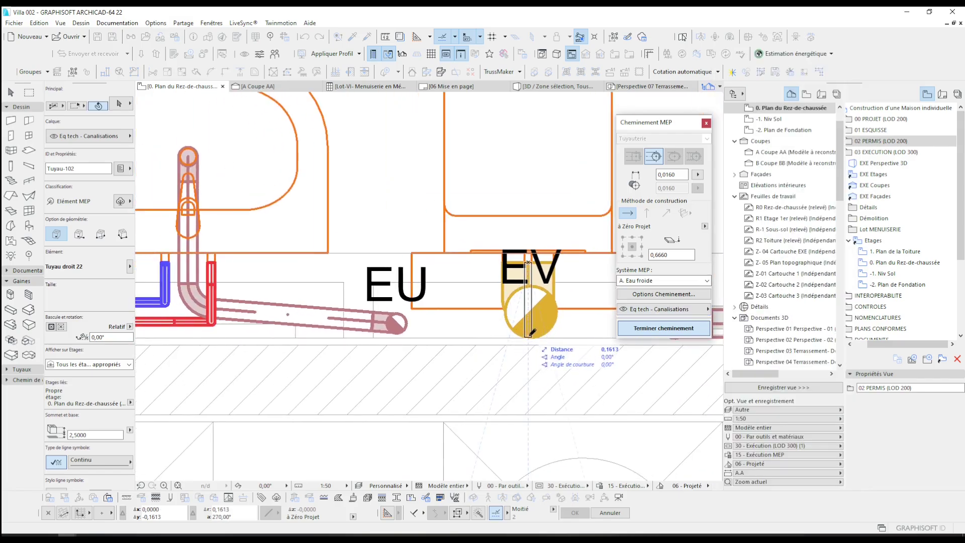
click(196, 328)
middle_drag(196, 329, 495, 303)
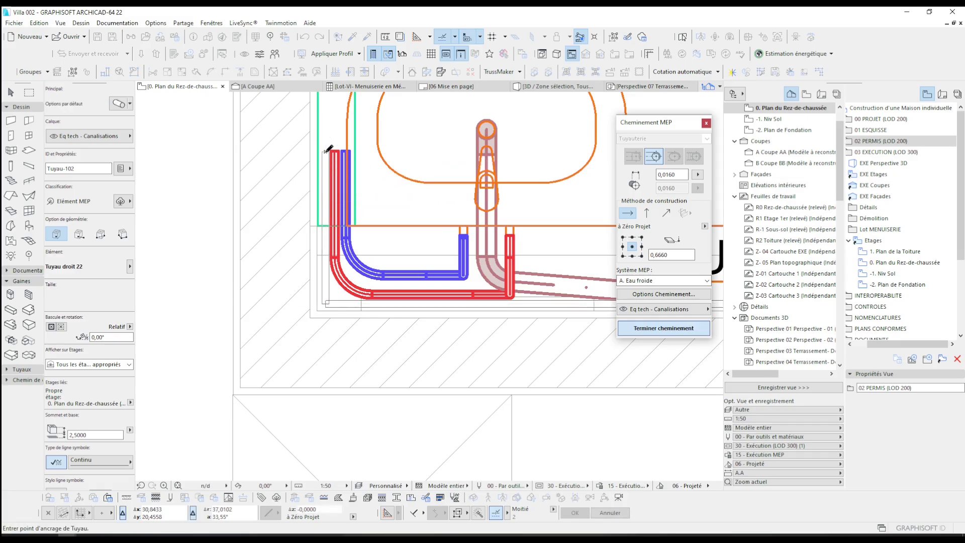
double_click(329, 150)
End the WC pipe routing and place a Coude tuyau 22 elbow on the bath's hot-water connector.
scroll(339, 221, down, 1)
middle_drag(674, 340, 341, 322)
scroll(420, 276, down, 3)
middle_drag(421, 277, 369, 301)
click(644, 329)
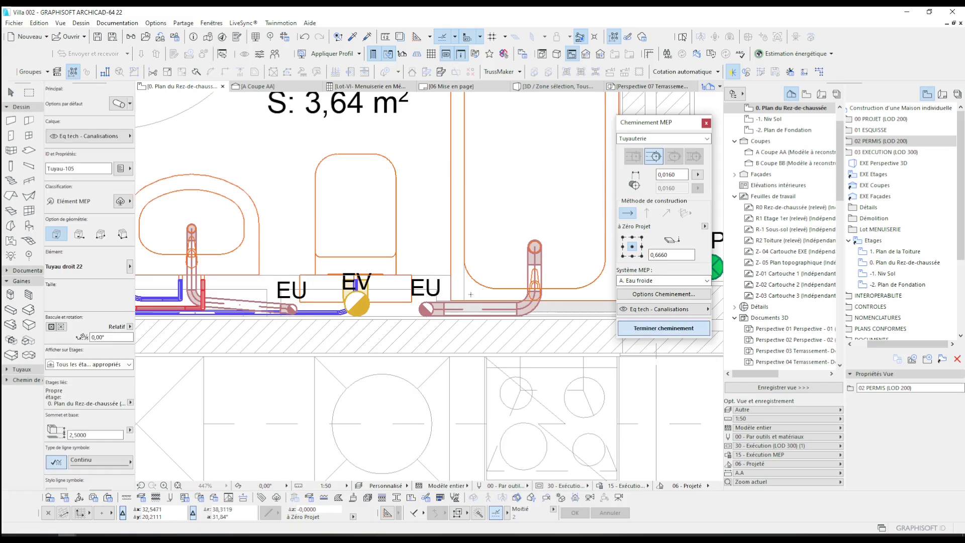
scroll(534, 237, up, 2)
scroll(545, 270, up, 1)
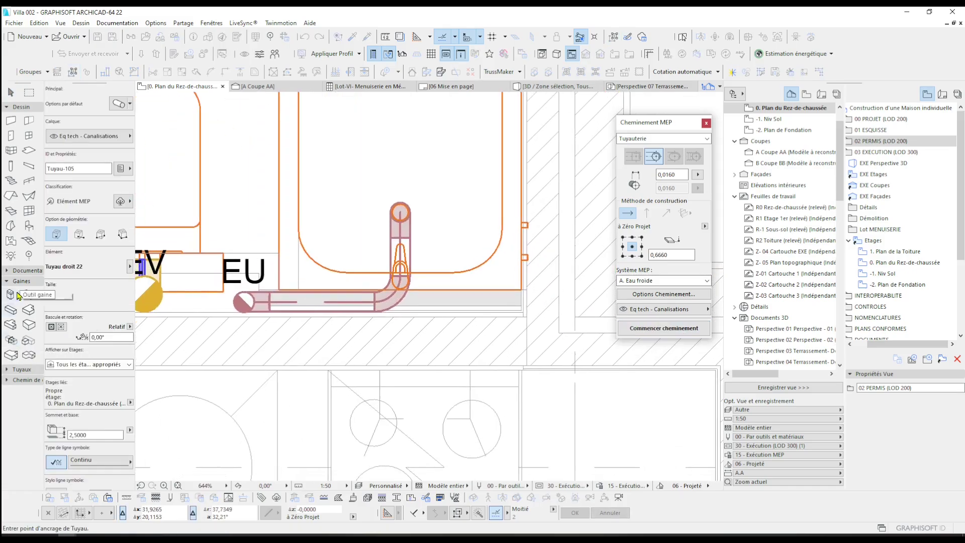
click(20, 369)
click(12, 413)
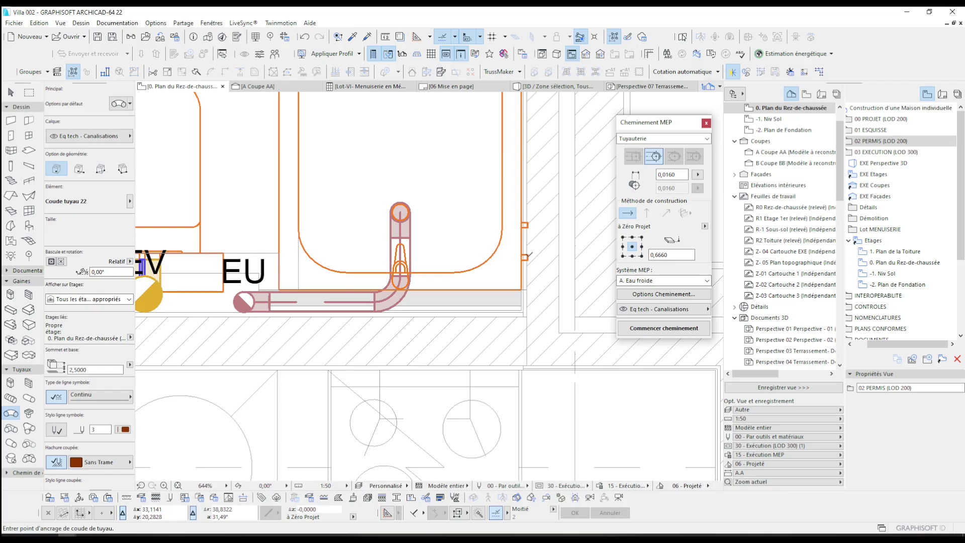
click(558, 278)
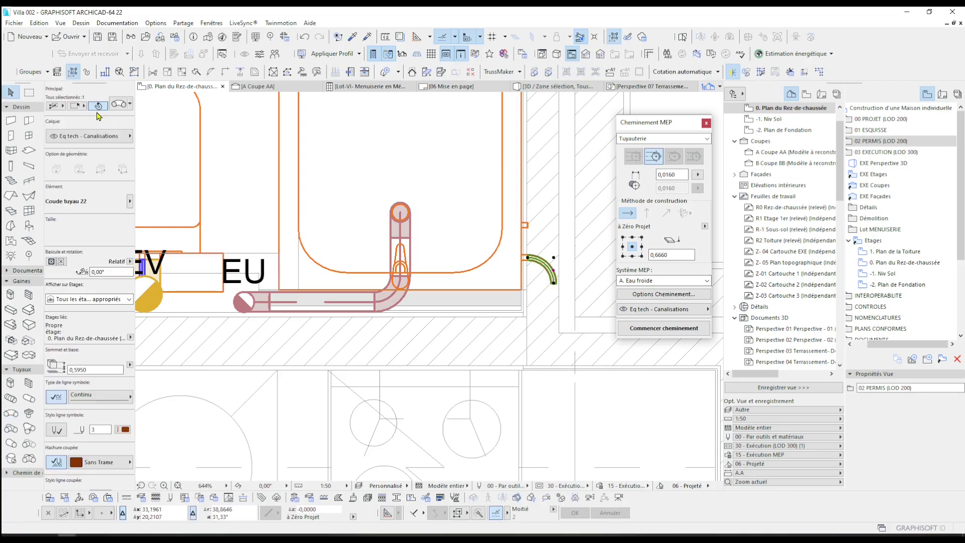
Reduce the bend radius of the bath's hot-water elbow in its settings and deselect it.
key(ctrl+t)
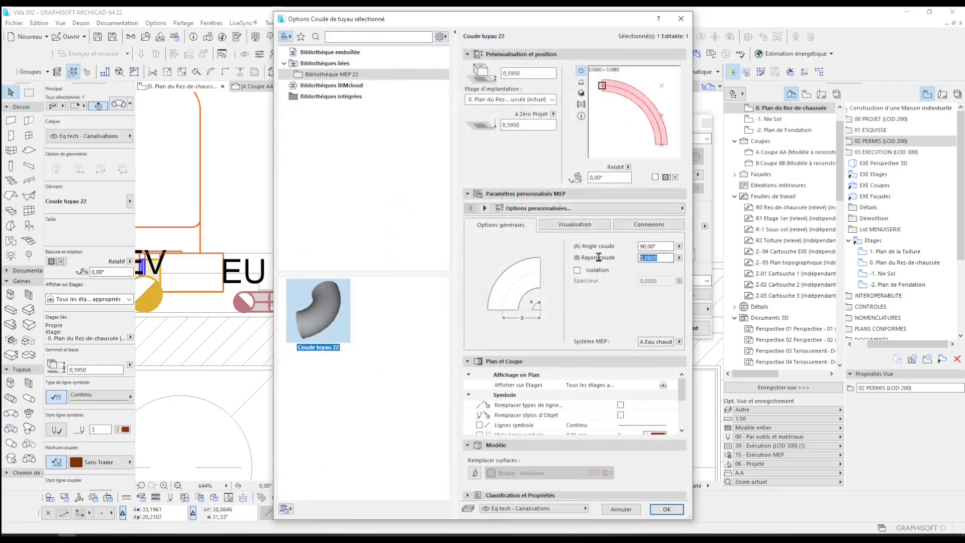
key(Return)
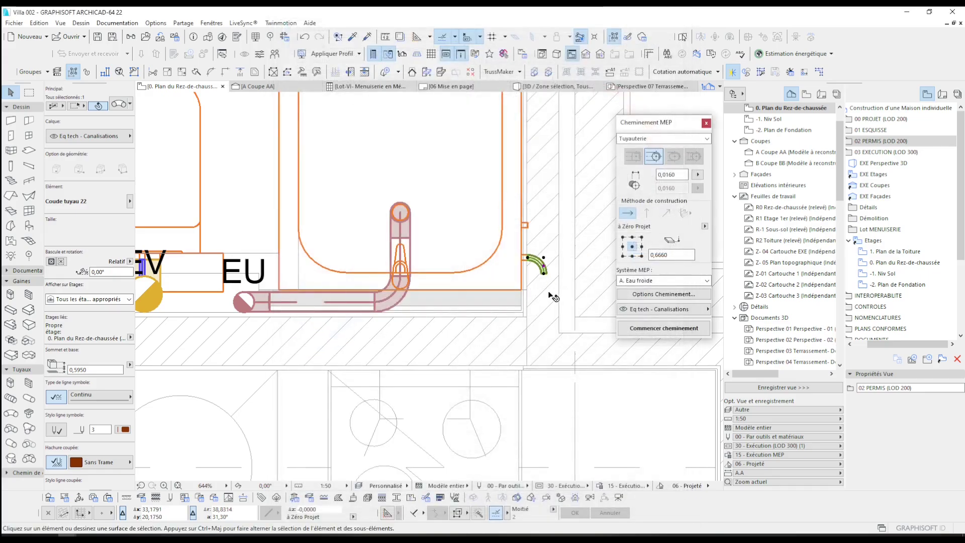
key(Escape)
Route the bath's hot-water pipe from the elbow along the wall, outside the existing pipes, and finish it in the manifold box.
click(544, 274)
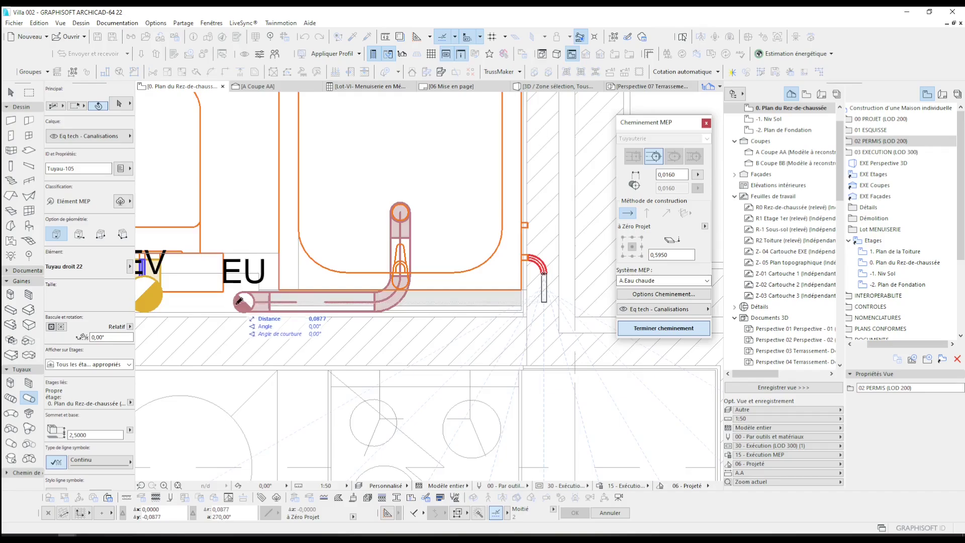
scroll(240, 300, down, 3)
scroll(228, 184, up, 4)
scroll(228, 184, up, 2)
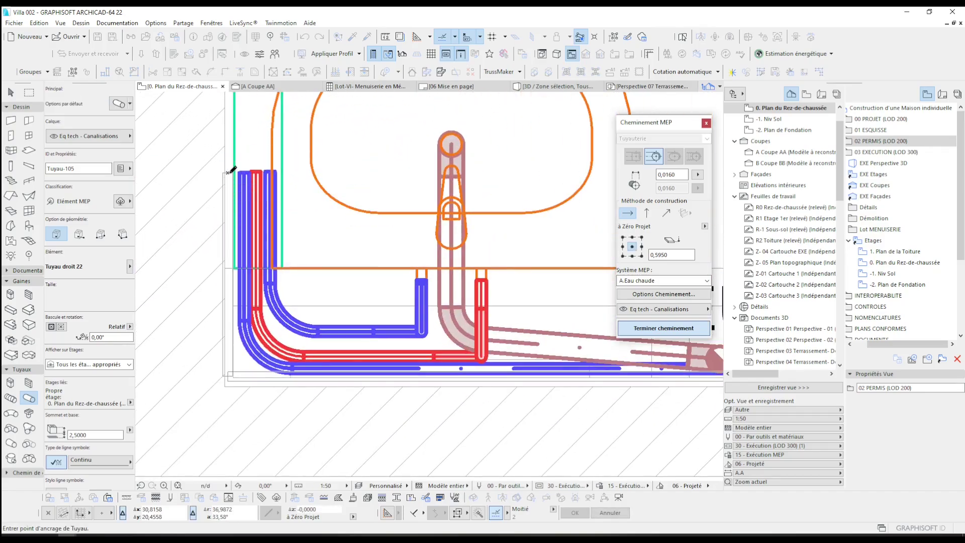
double_click(228, 173)
scroll(198, 221, down, 3)
scroll(523, 325, up, 1)
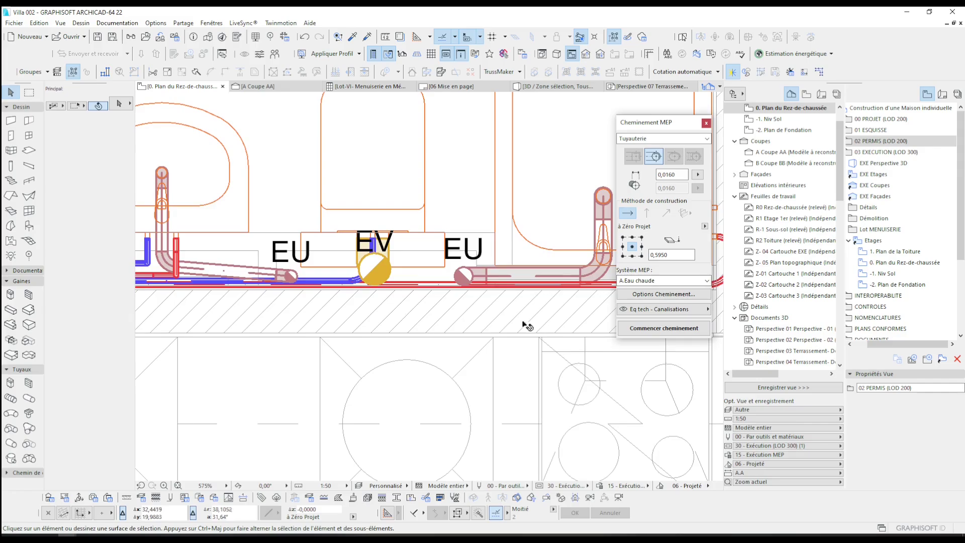
Select the bath's whole hot-water run behind the WC and offset it slightly towards the wall.
click(422, 286)
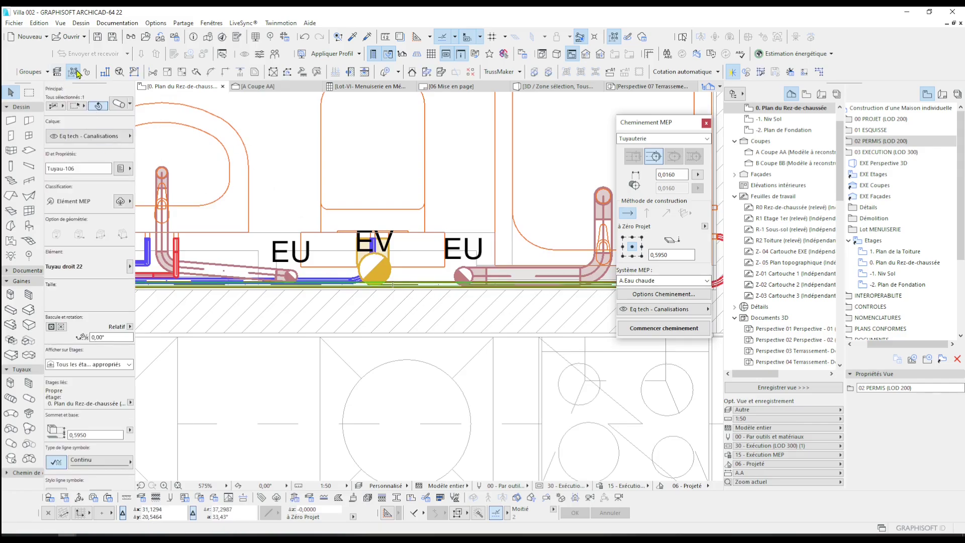
scroll(459, 293, up, 2)
click(438, 264)
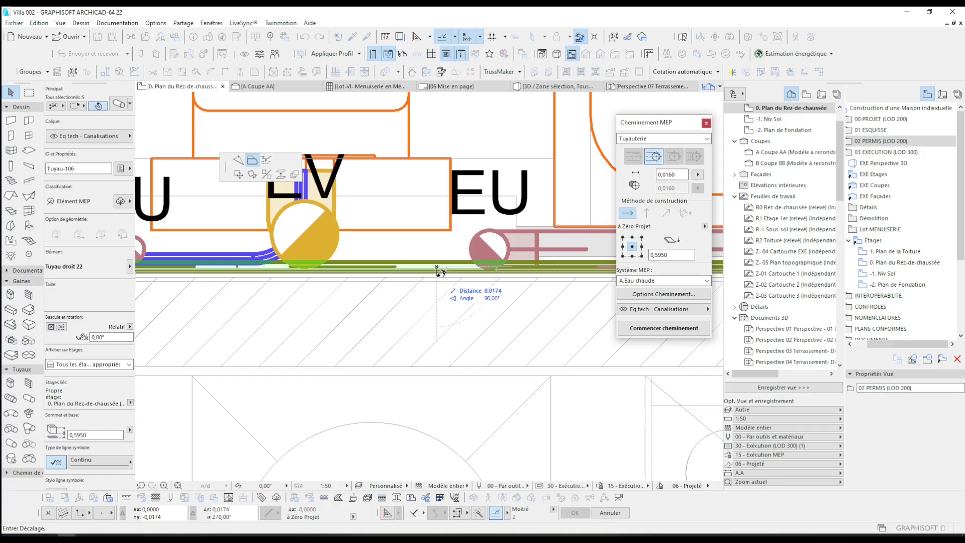
scroll(440, 267, up, 2)
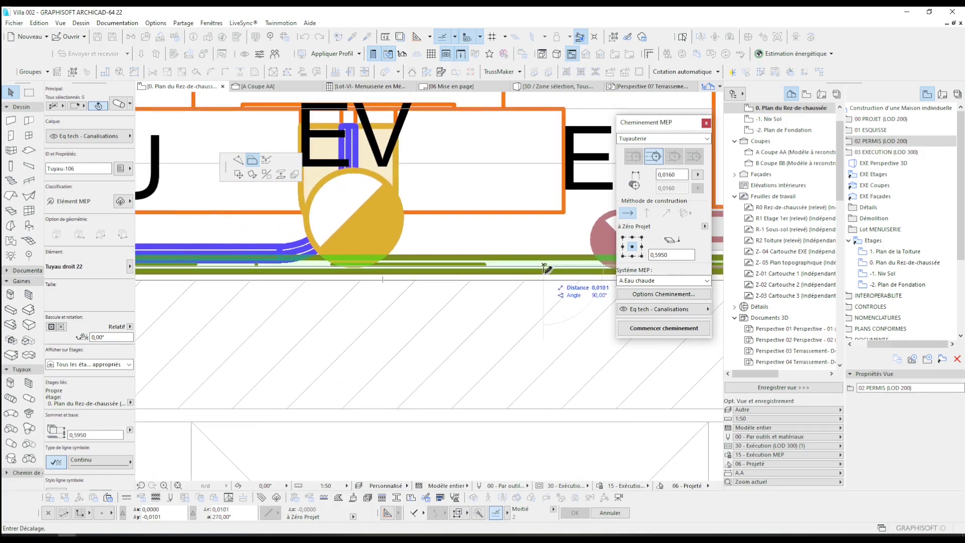
key(Escape)
Place a Coude tuyau 22 elbow on the bath's cold-water connector.
scroll(555, 345, down, 3)
scroll(274, 301, up, 5)
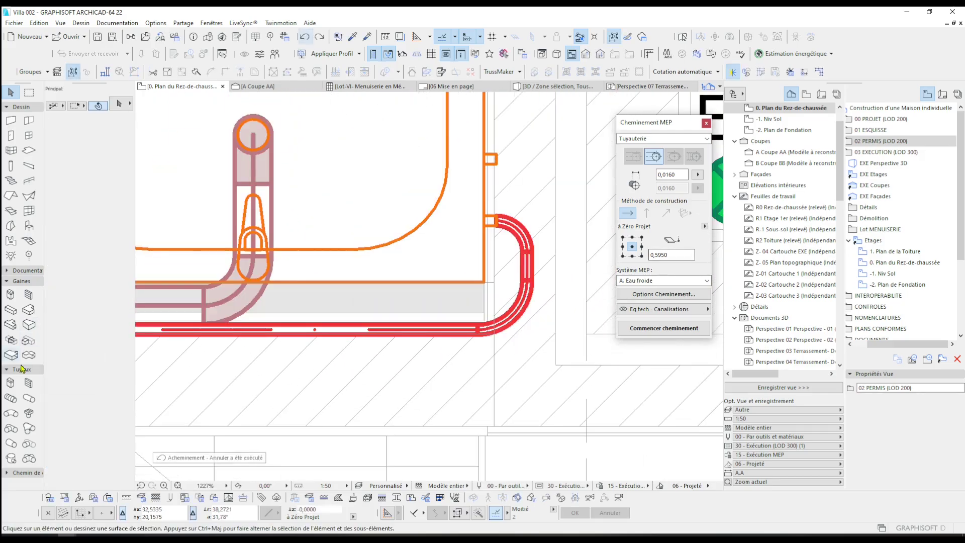
click(12, 413)
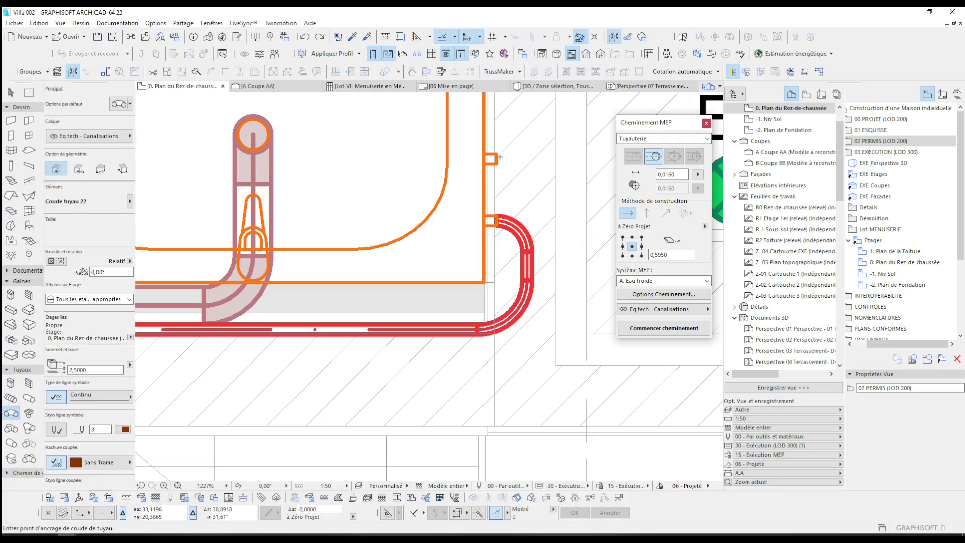
click(512, 256)
Route the bath's cold-water pipe from the elbow around the outside of the hot-water run and finish it in the manifold box.
click(662, 334)
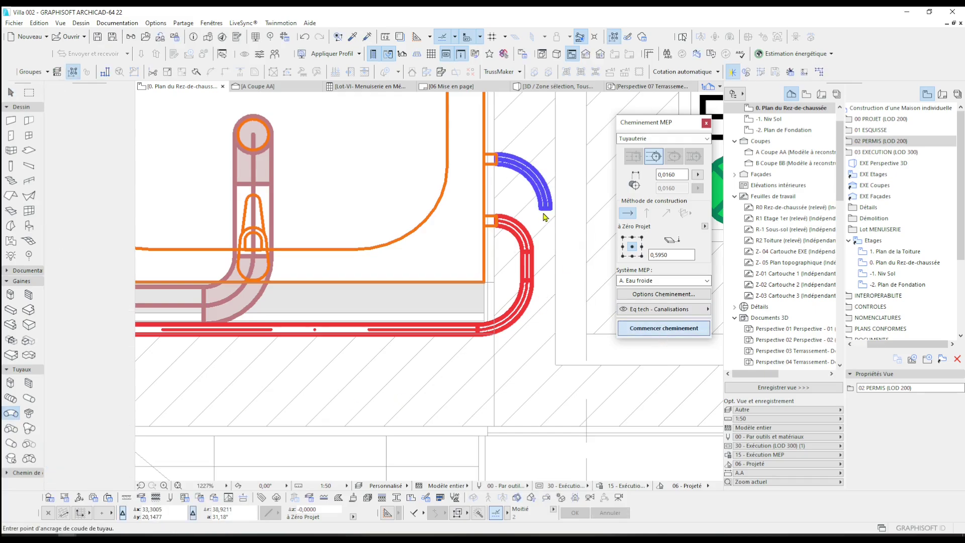
click(546, 207)
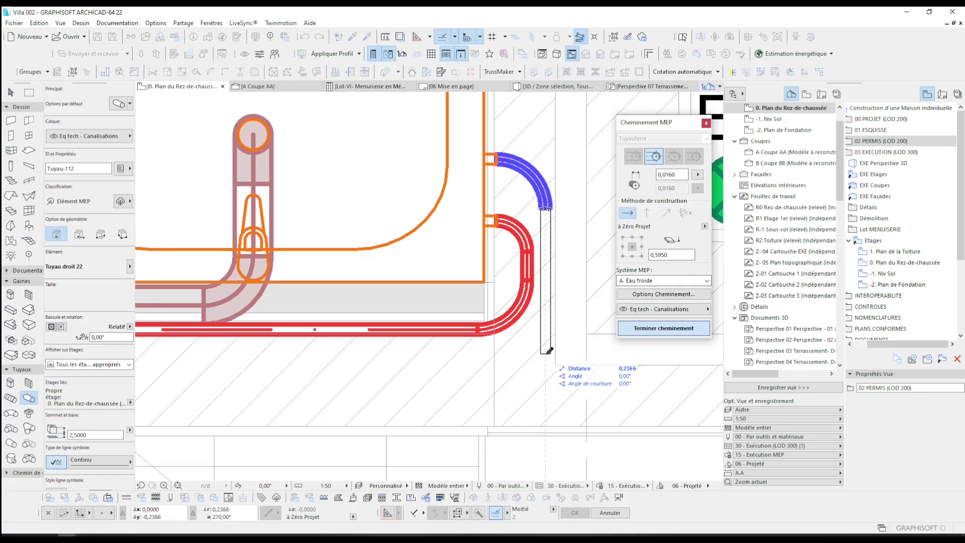
click(439, 345)
scroll(398, 341, down, 5)
scroll(302, 312, up, 3)
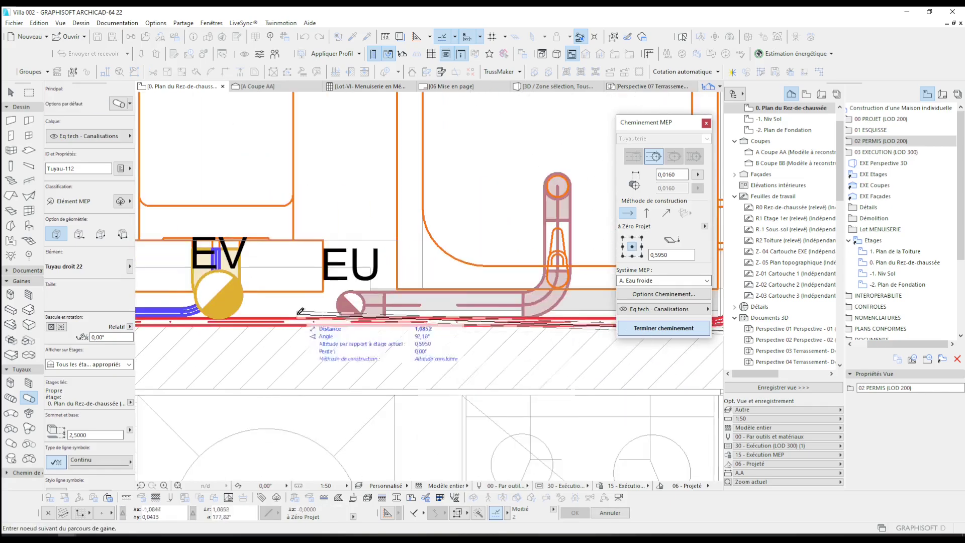
scroll(302, 311, down, 4)
scroll(301, 309, up, 4)
click(326, 236)
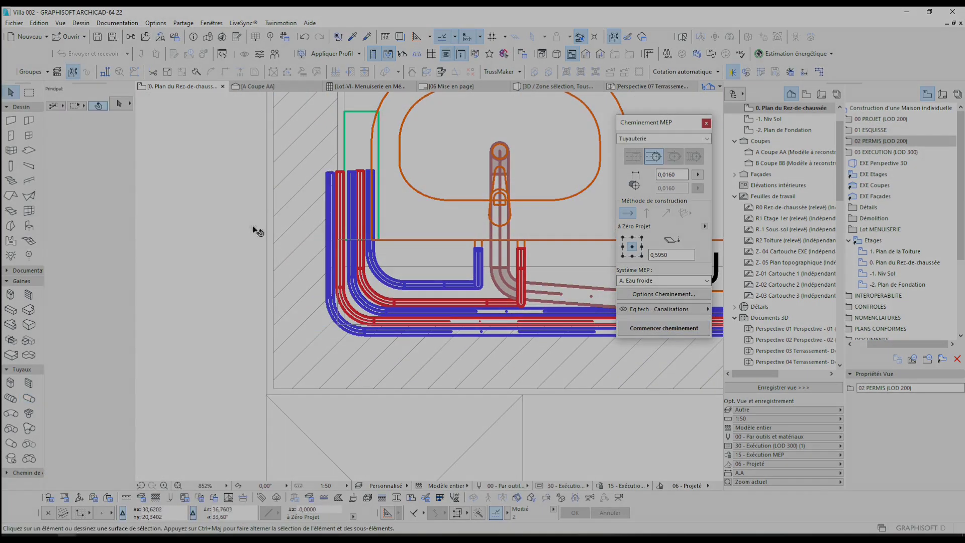
Enclose the bathroom in a marquee and examine its fixtures, waste pipes and water pipes in 3D from several angles.
middle_drag(563, 277, 519, 301)
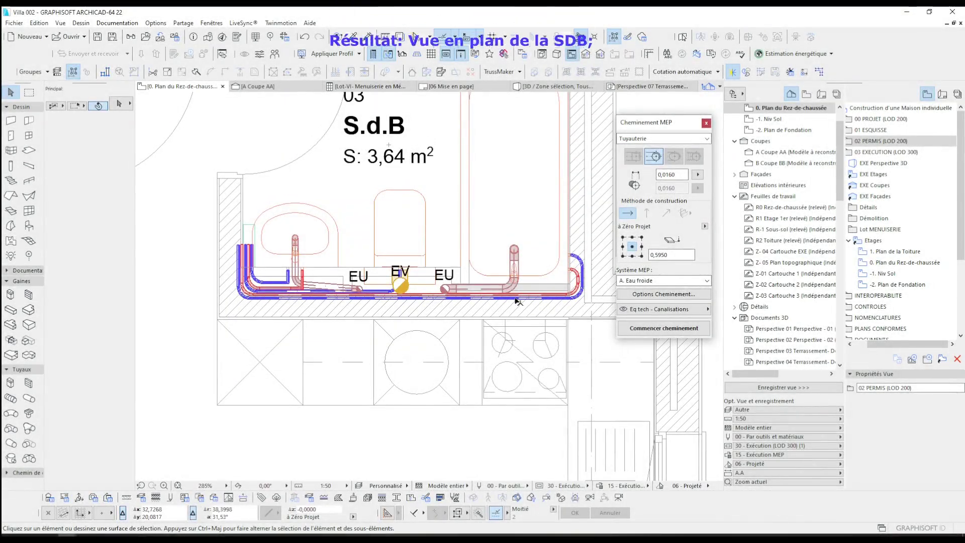
scroll(518, 300, down, 2)
key(m)
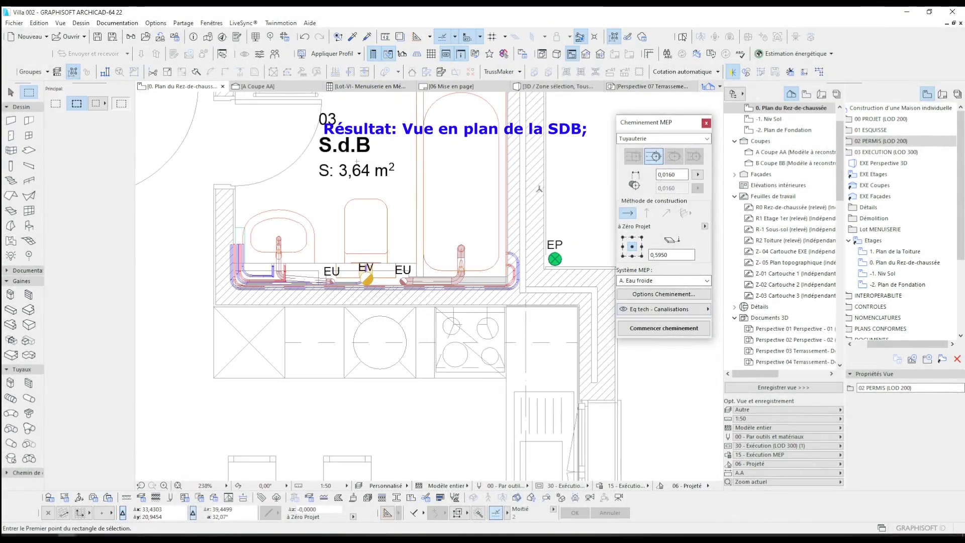
drag(539, 189, 215, 323)
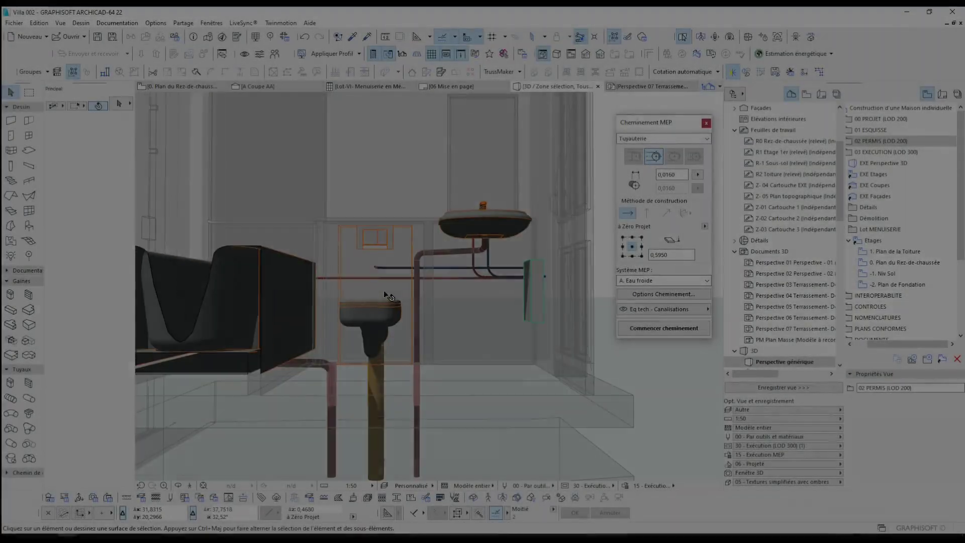
drag(389, 296, 383, 327)
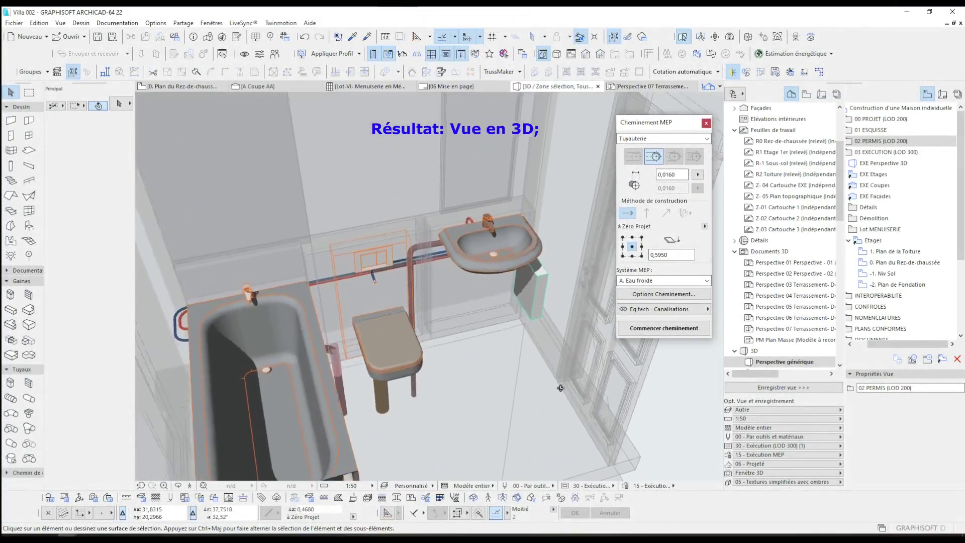
drag(432, 199, 319, 368)
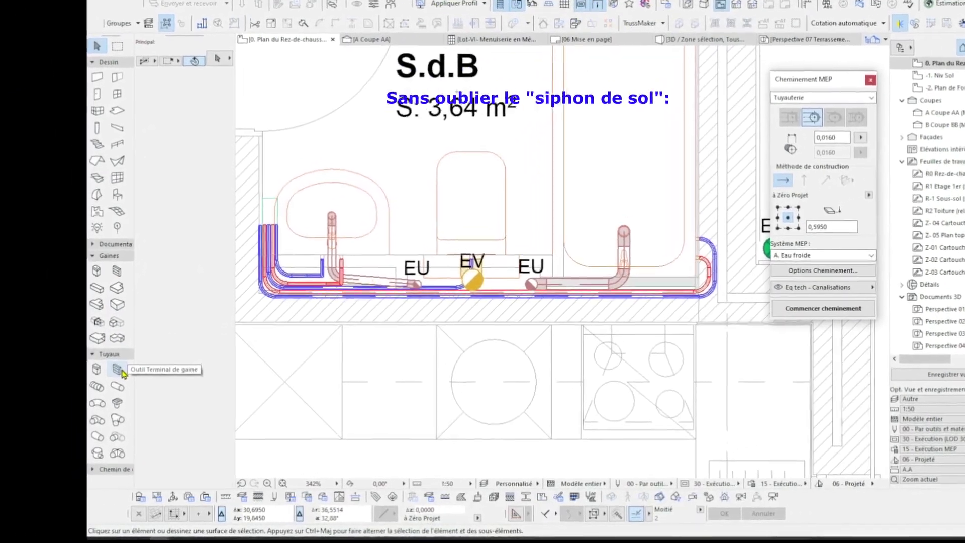
Set the default pipe terminal to Descente sol rectangulaire 22 from the 5. Plomberie 22 library folder.
click(119, 371)
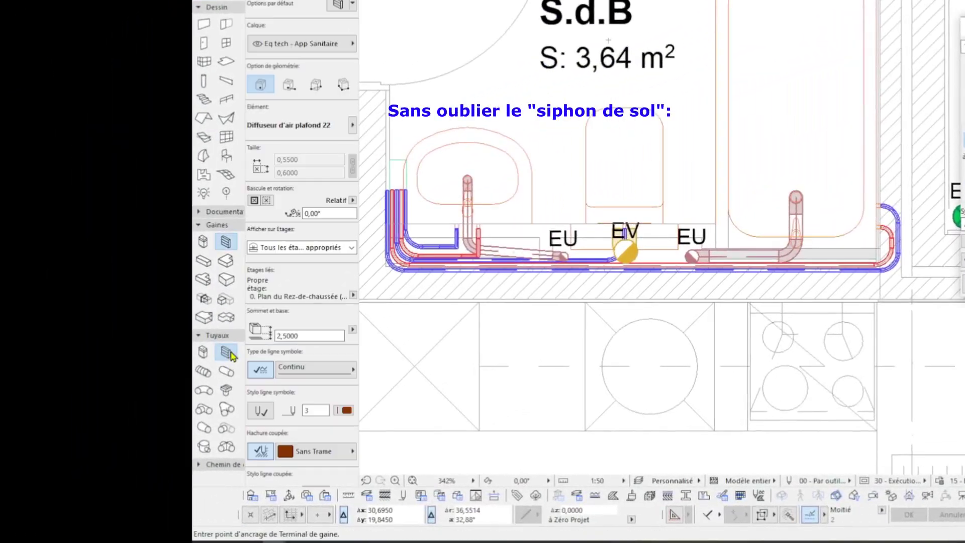
click(228, 390)
click(226, 388)
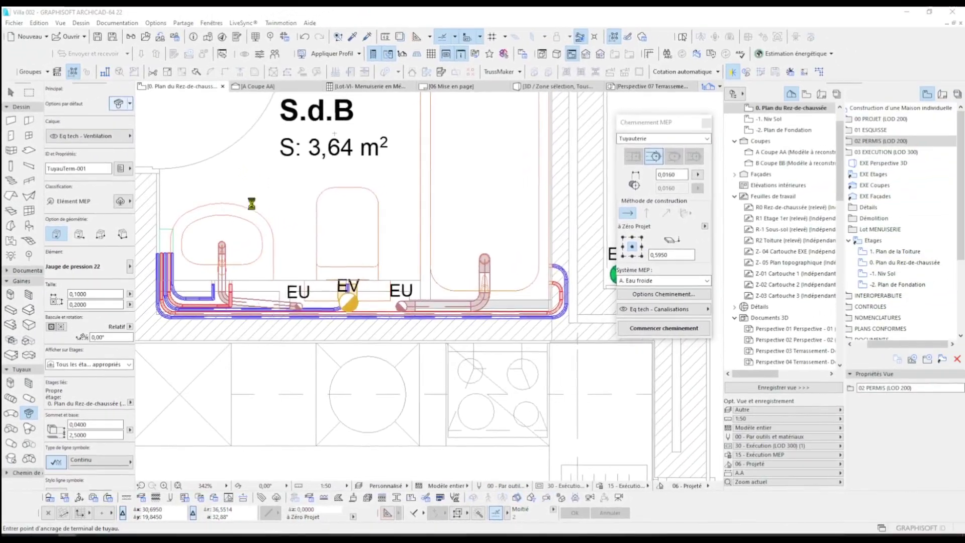
key(ctrl+t)
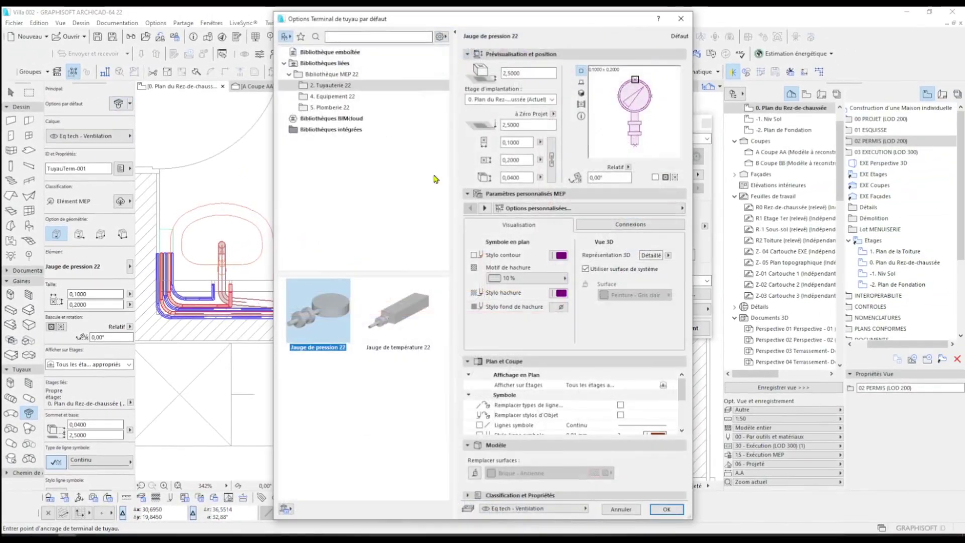
drag(503, 13, 470, 86)
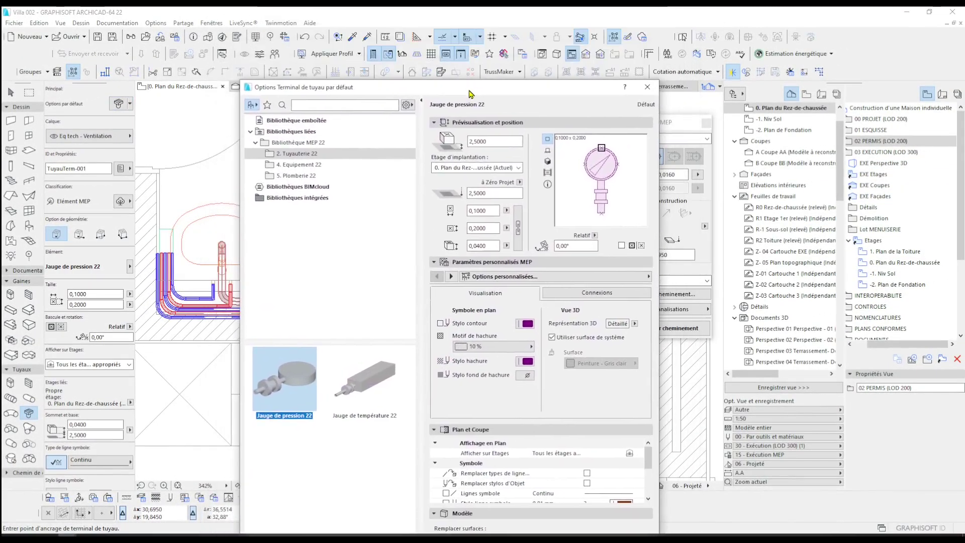
click(312, 166)
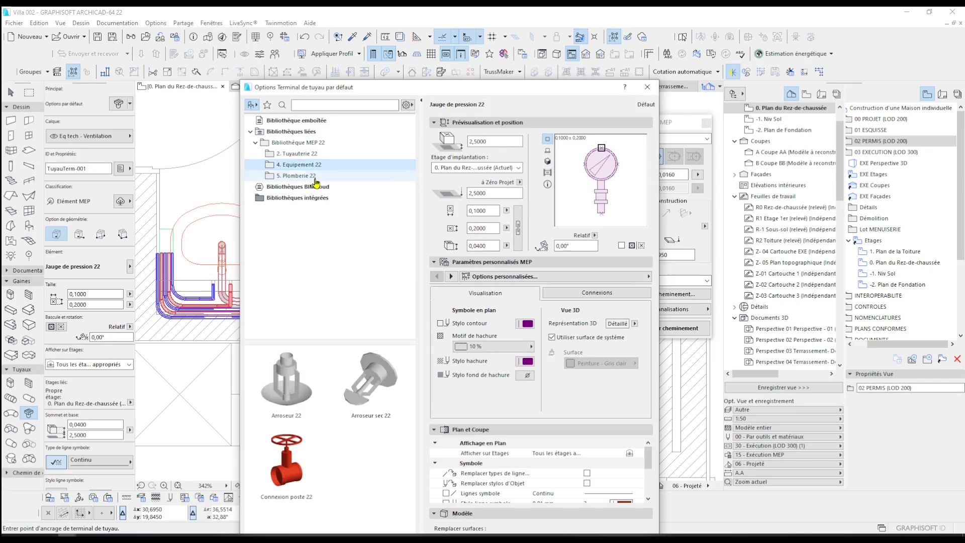
click(315, 176)
click(286, 382)
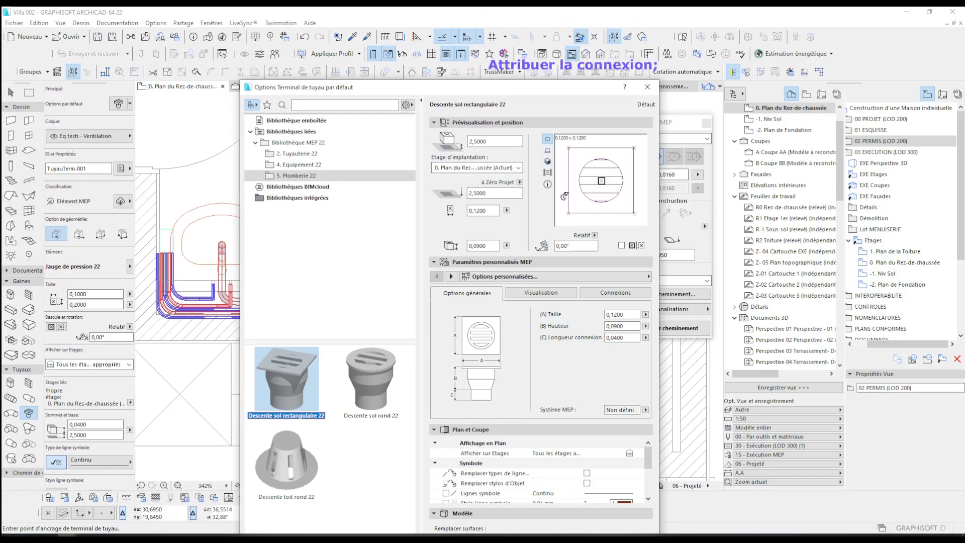
Assign the floor drain to the MEP system E. Eaux usées, review its connections and set its base elevation to 0,0000.
click(646, 410)
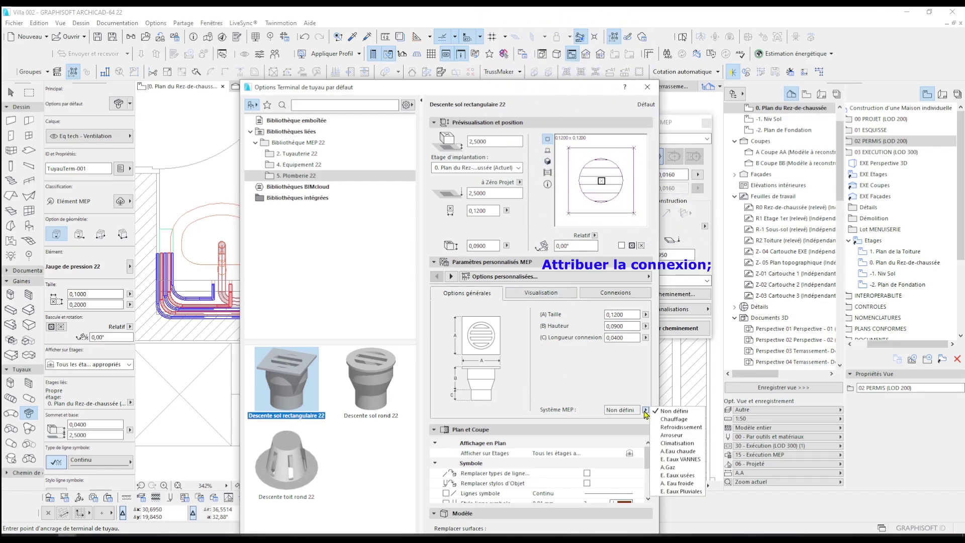
click(686, 476)
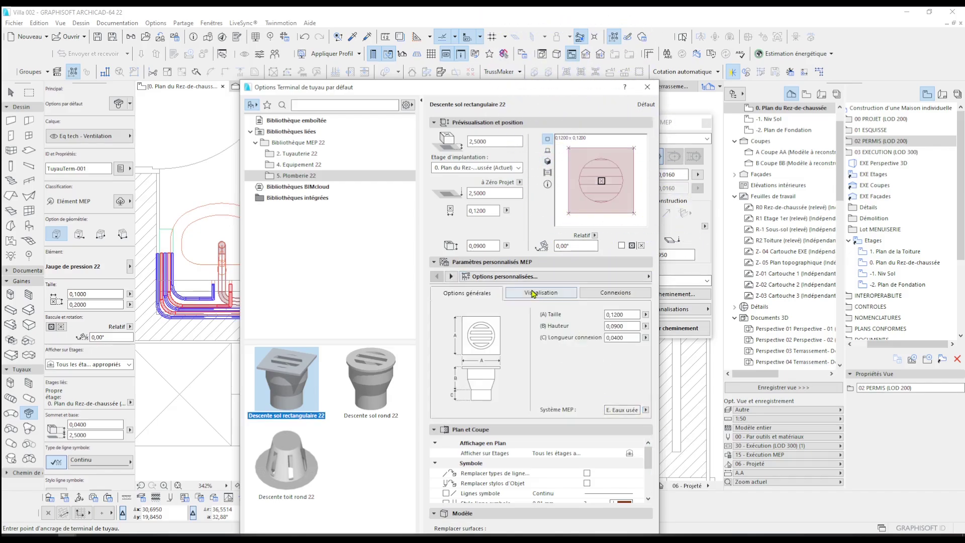
click(534, 294)
click(621, 294)
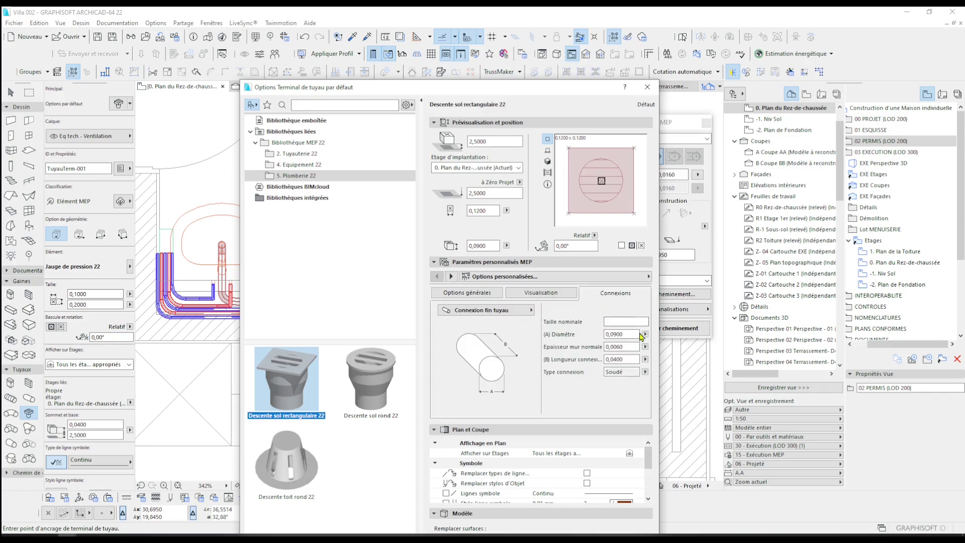
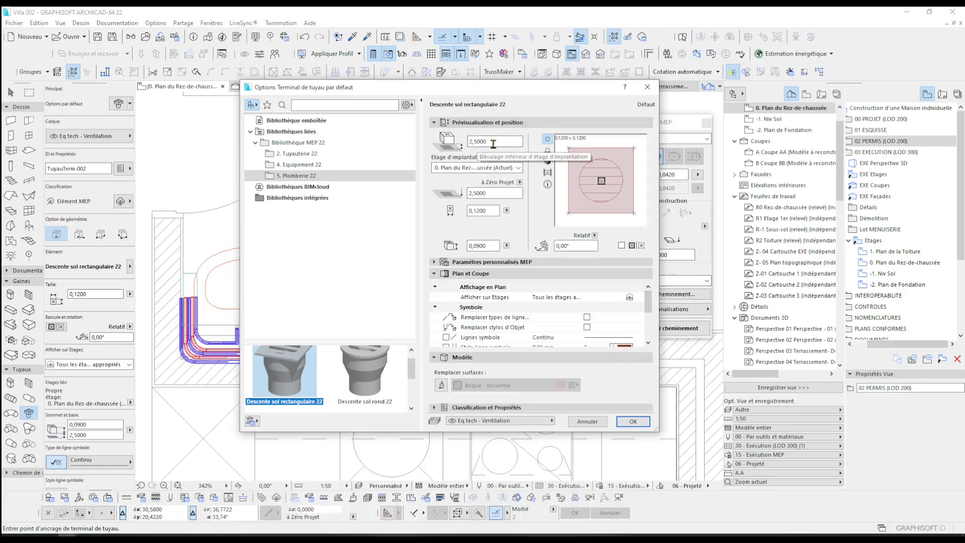
click(639, 421)
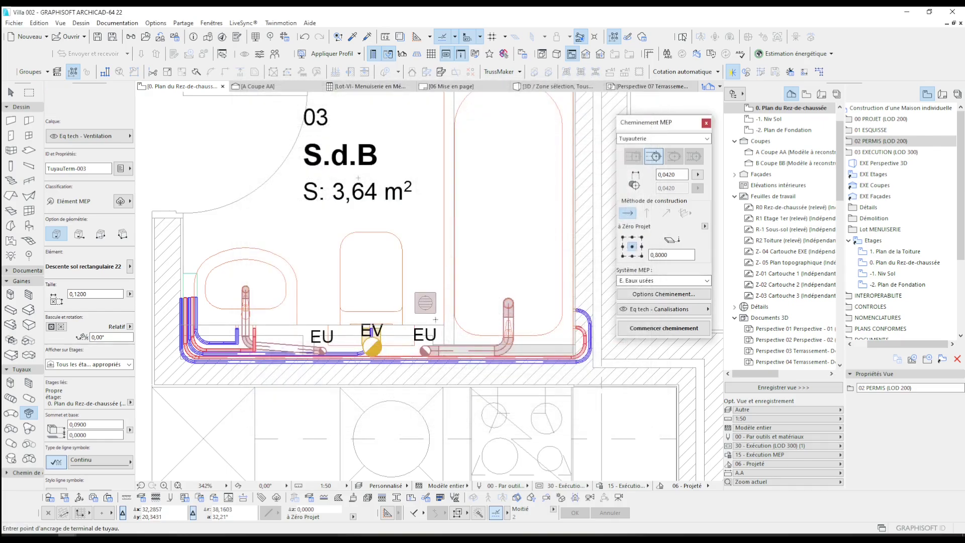
Start a wastewater pipe at the floor drain, dropping down and heading towards the wall, on layer Eq tech - Canalisations.
click(425, 302)
scroll(423, 322, up, 2)
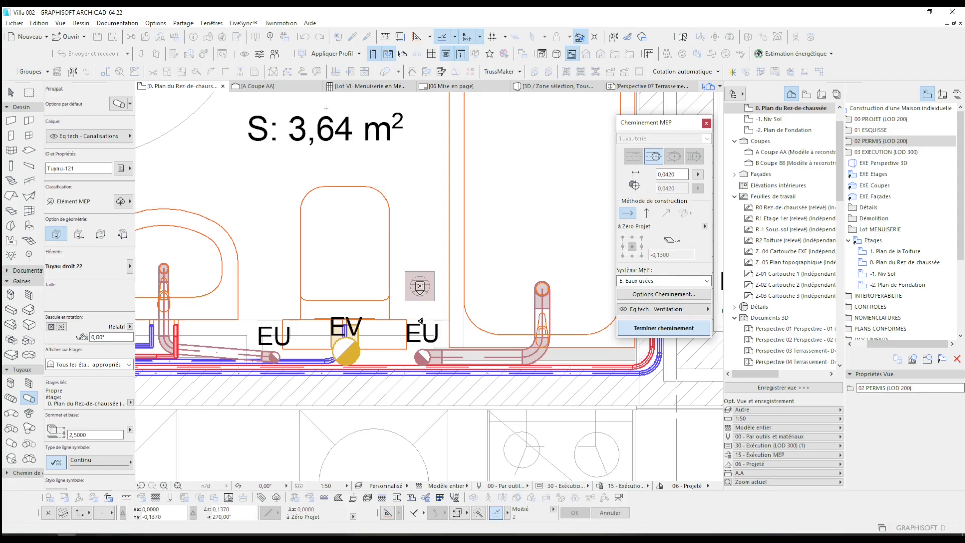
click(689, 312)
click(789, 472)
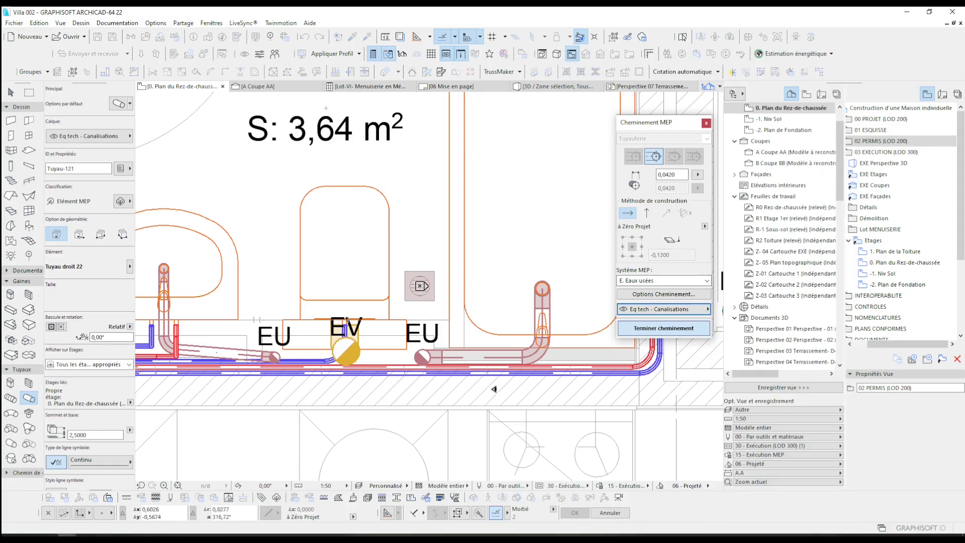
click(420, 305)
click(689, 316)
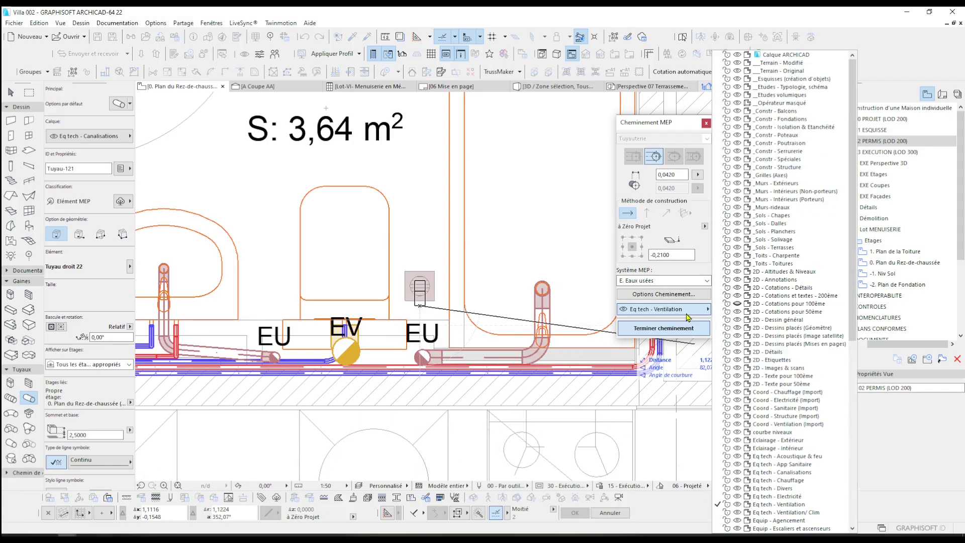
click(789, 472)
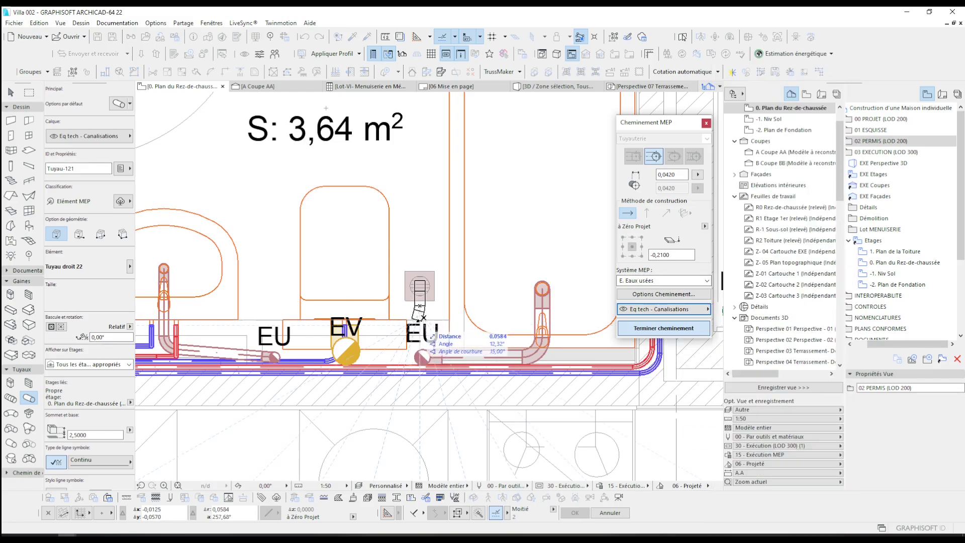
Run the drain pipe at a -1,00° slope angle to the nearby EU downpipe and finish it with a vertical section to -0,6000.
click(666, 213)
text(-1)
key(Return)
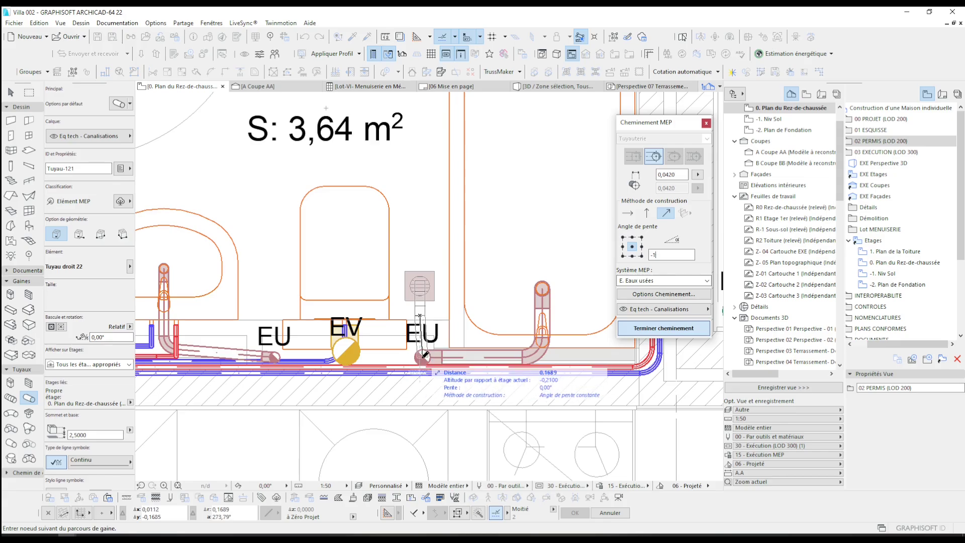
click(647, 214)
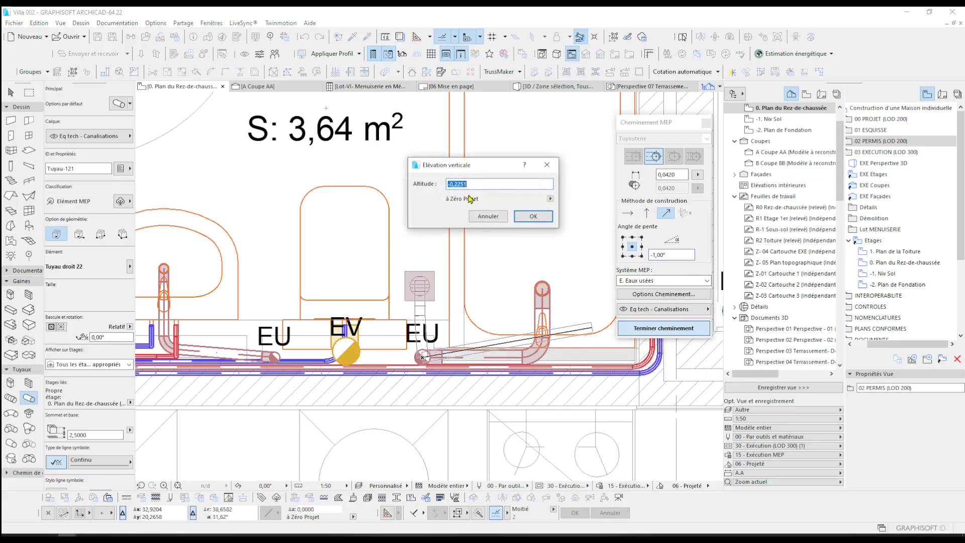
click(548, 199)
click(567, 210)
click(536, 216)
double_click(425, 356)
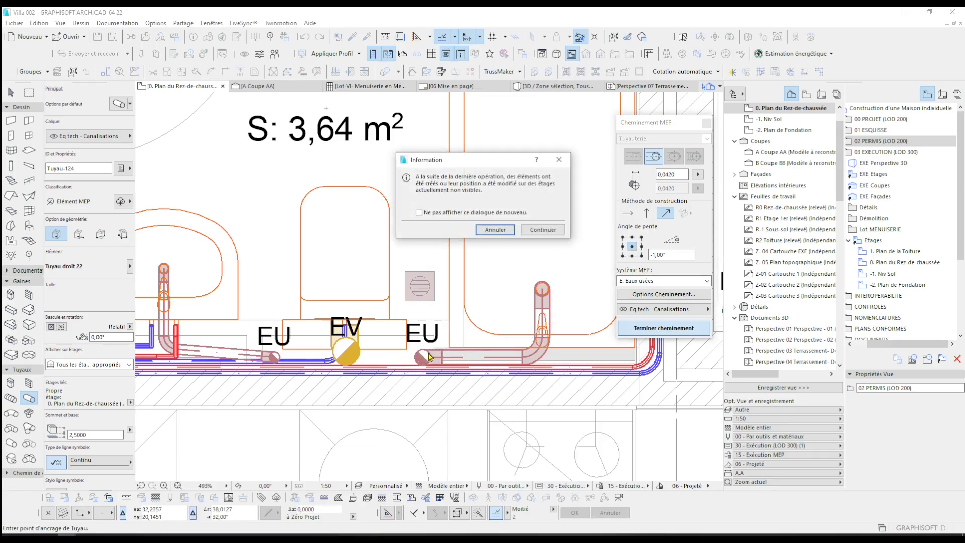
click(543, 230)
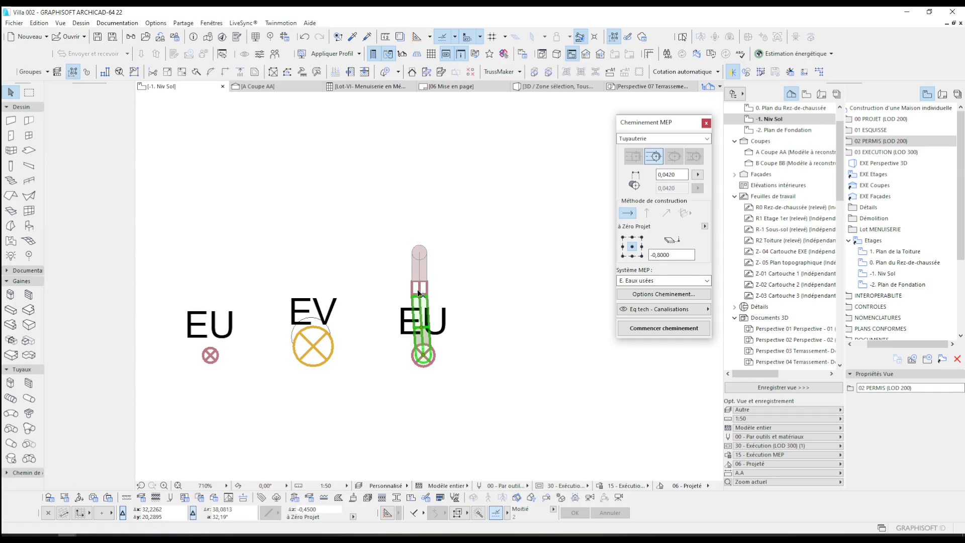
Change the story display setting of the floor drain's pipe pieces so they also show on the ground-floor plan.
click(424, 296)
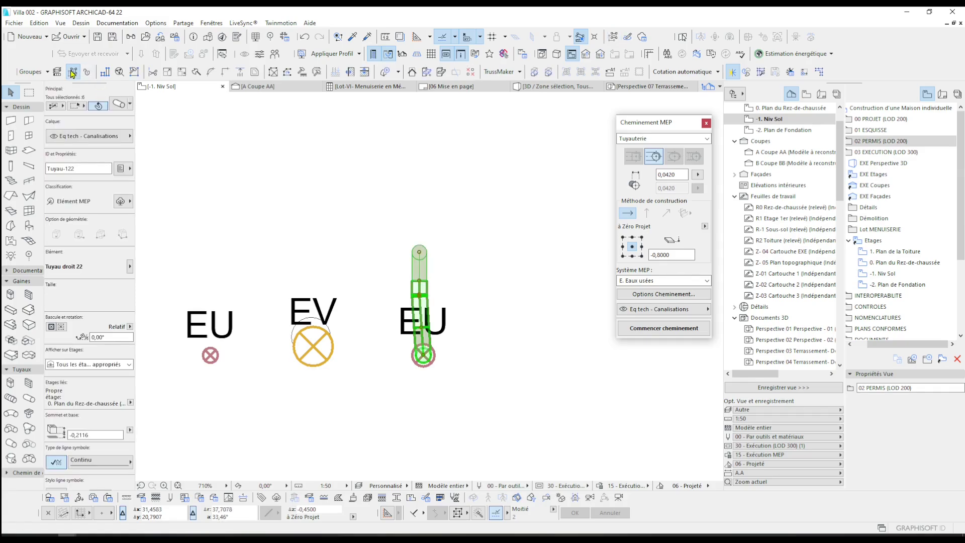
key(ctrl+t)
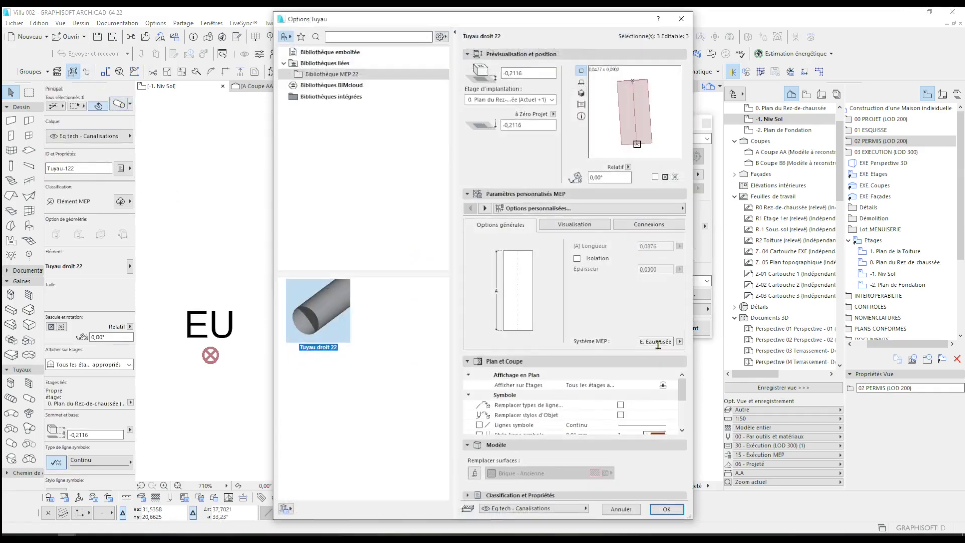
click(673, 385)
click(699, 404)
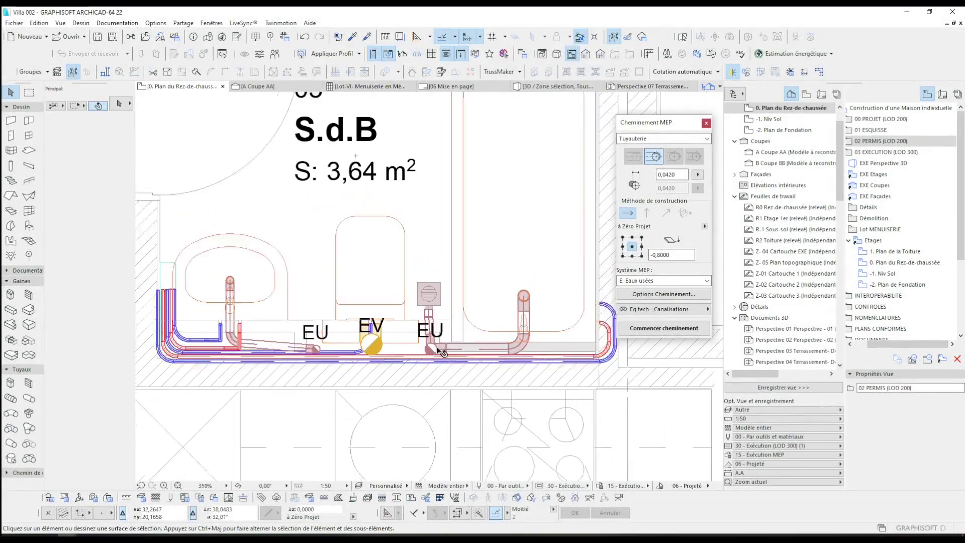
Examine the bathroom's drain and waste downpipes in plan and in 3D from several angles.
scroll(441, 350, down, 2)
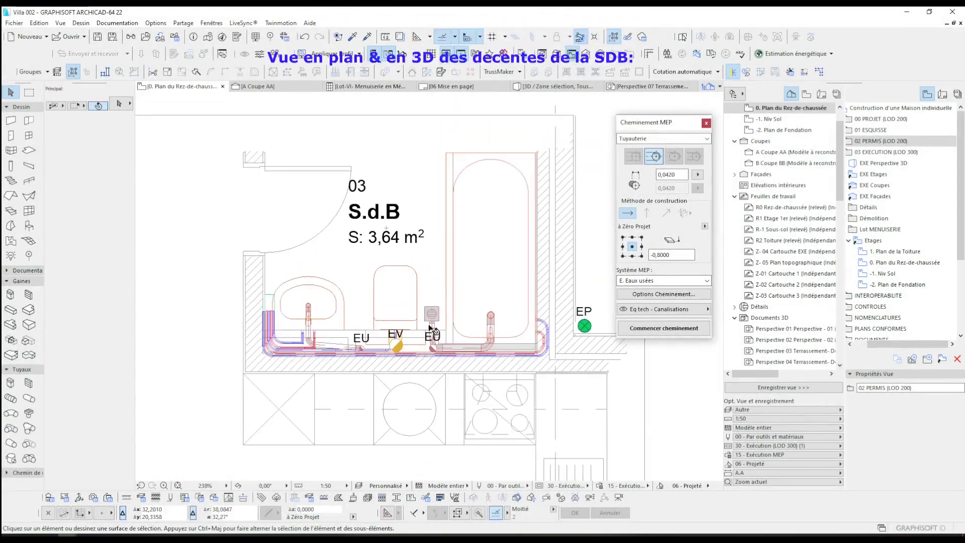
key(F3)
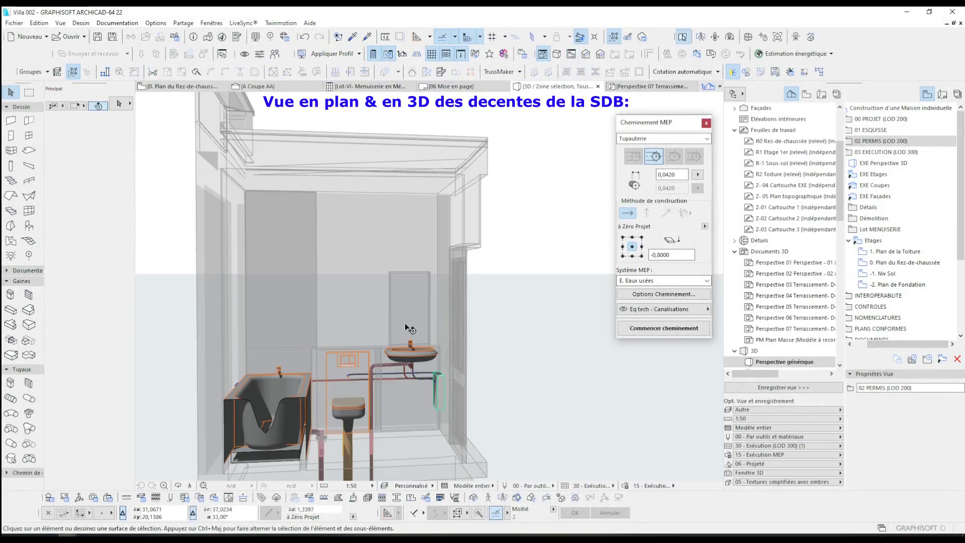
shift+middle_drag(405, 324, 403, 359)
scroll(392, 372, up, 4)
shift+middle_drag(422, 392, 492, 286)
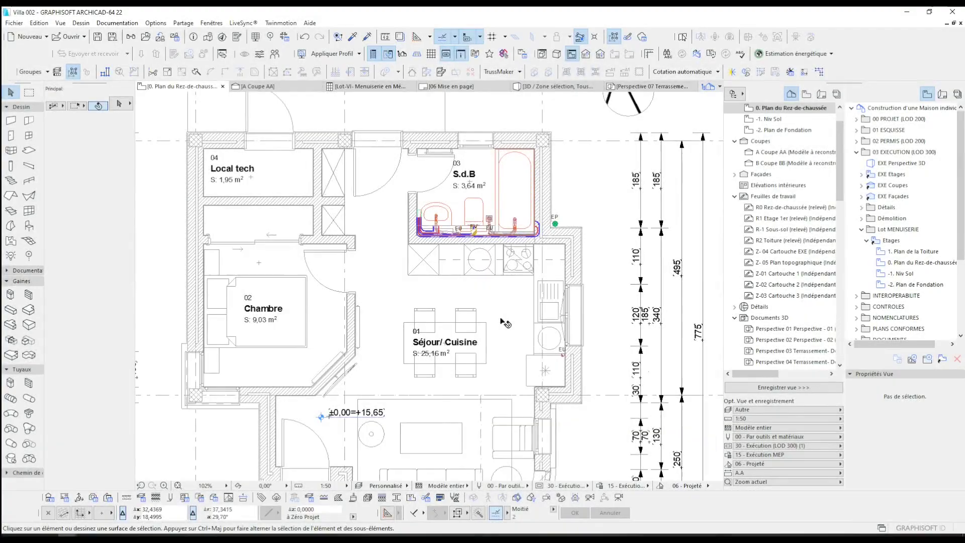
Delete the Disposition cuisine 22 kitchen object and paste a kitchen made of separate equipment elements in its place.
scroll(504, 323, up, 3)
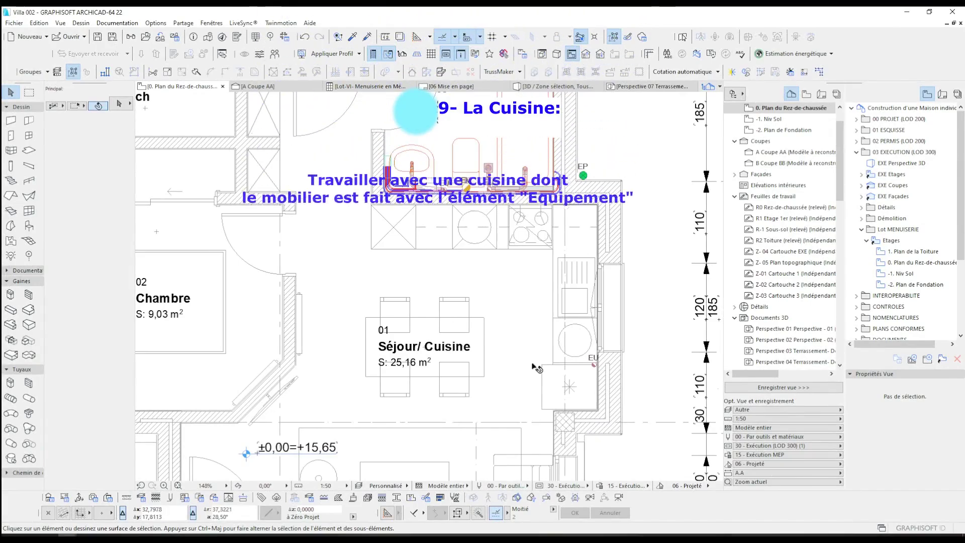
click(509, 235)
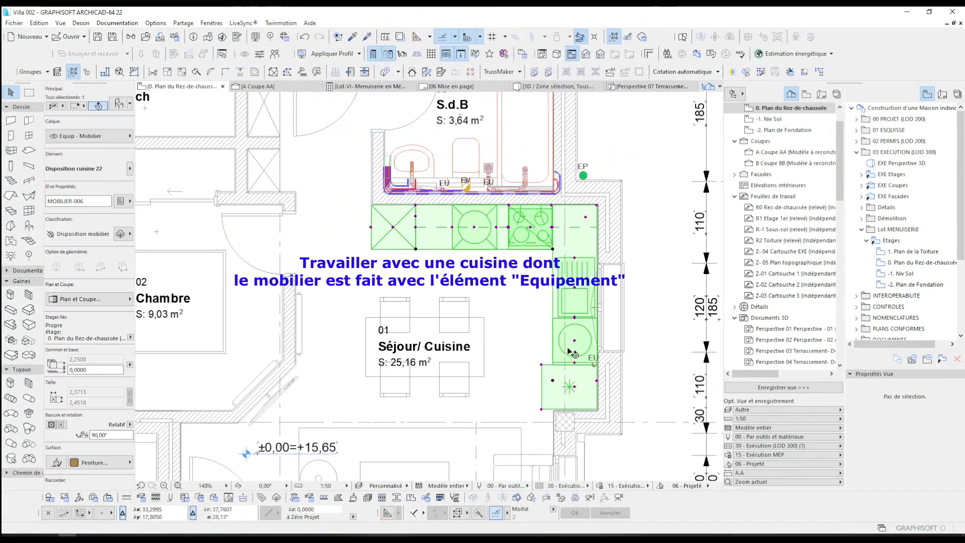
key(Delete)
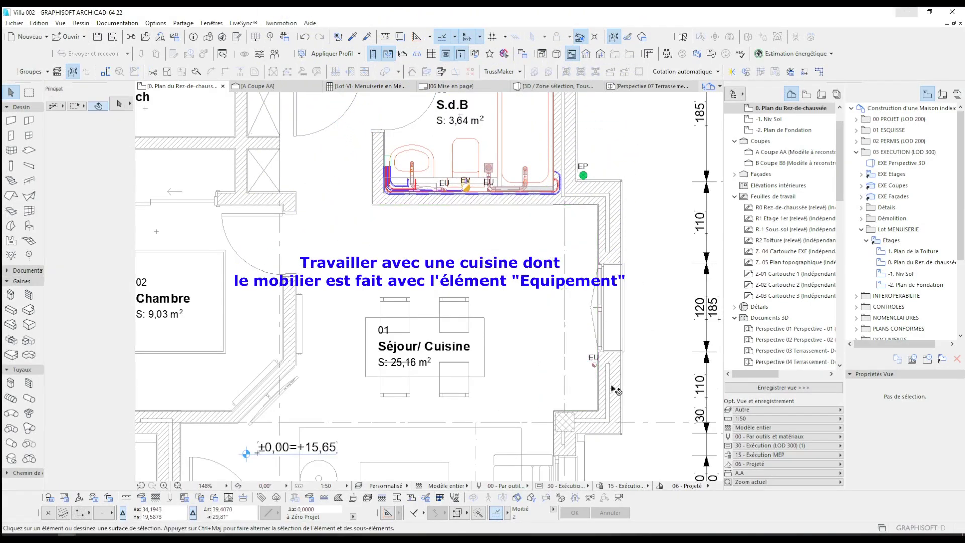
key(ctrl+v)
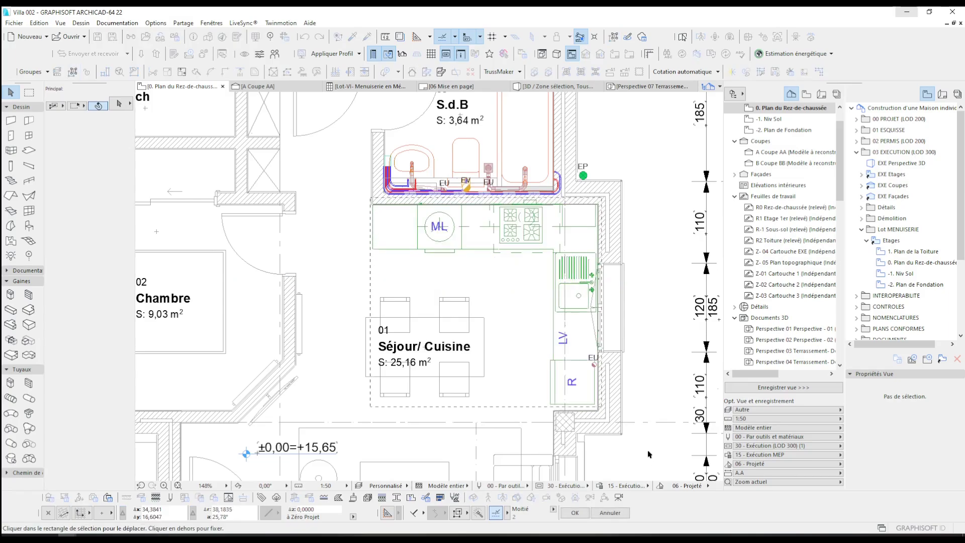
click(648, 454)
Examine the new kitchen's cabinets, washing machine, sink and appliances in 3D from close up.
click(445, 242)
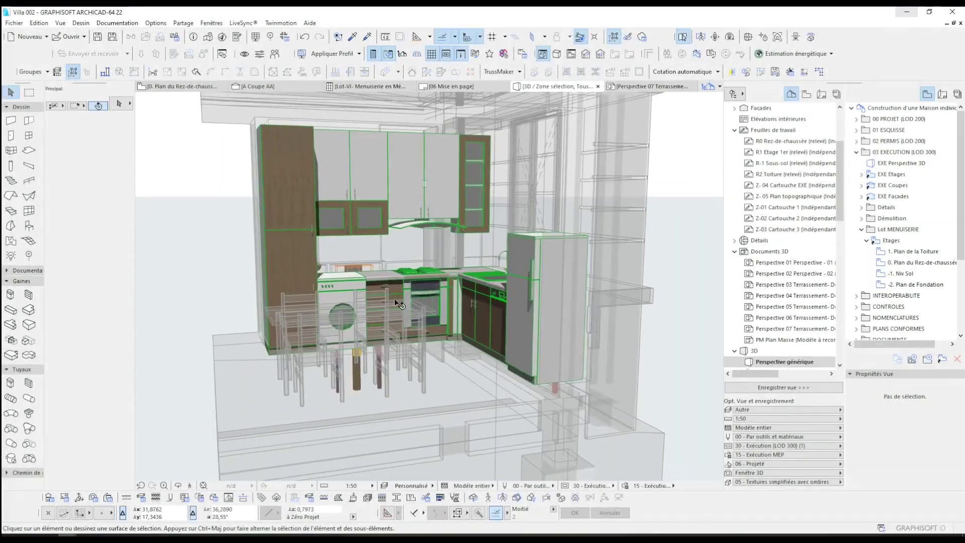
scroll(397, 303, up, 5)
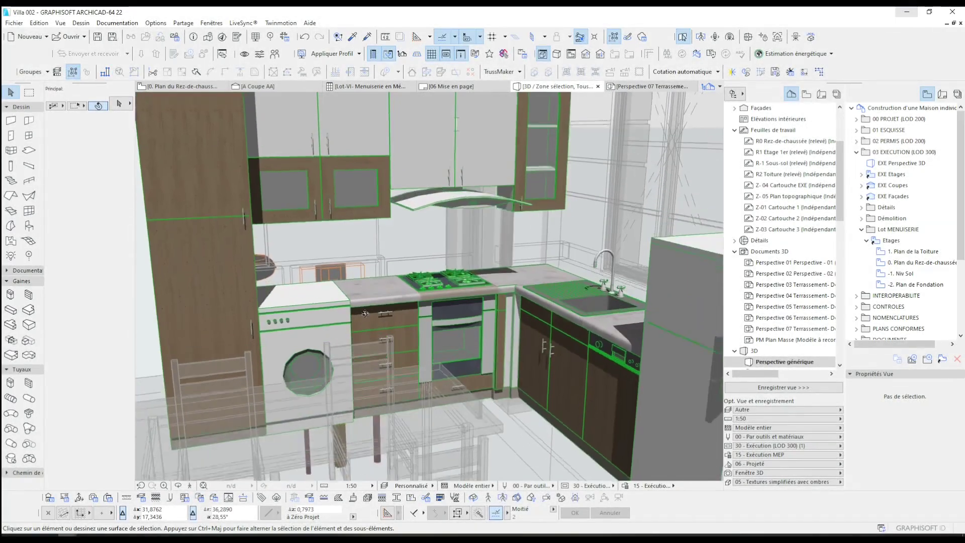
key(Escape)
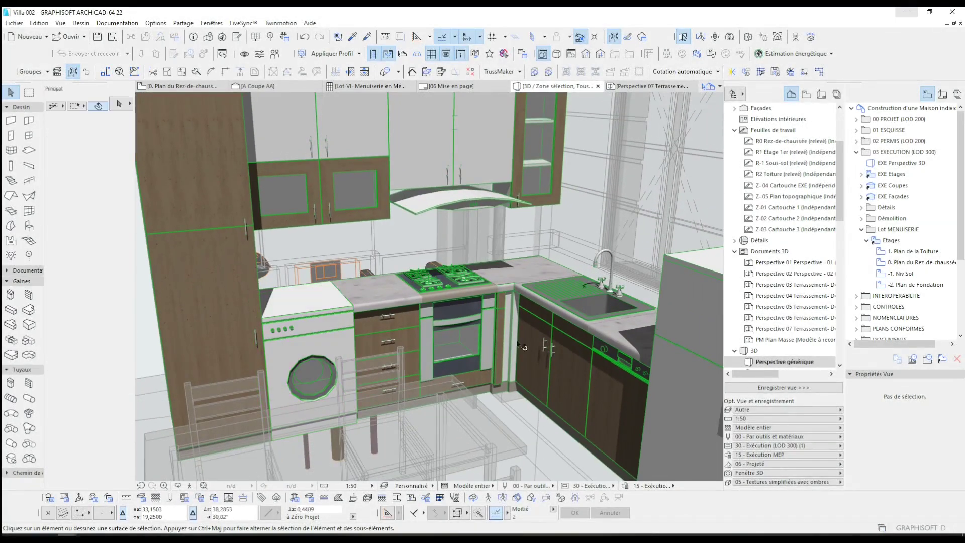
click(584, 327)
shift+middle_drag(410, 350, 449, 304)
click(555, 302)
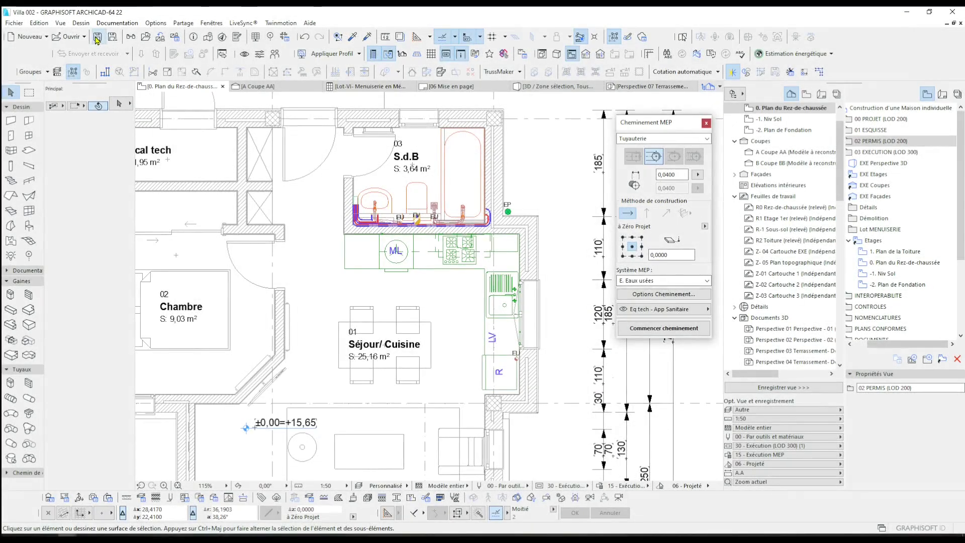
Locate the washing machine's connection point at the wall behind it on the ground-floor plan.
key(F3)
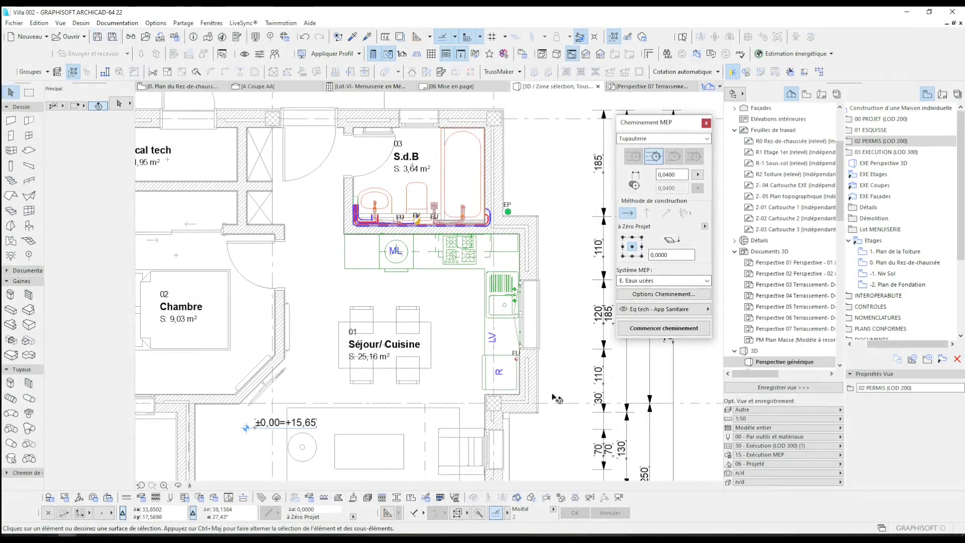
key(F2)
scroll(402, 231, up, 8)
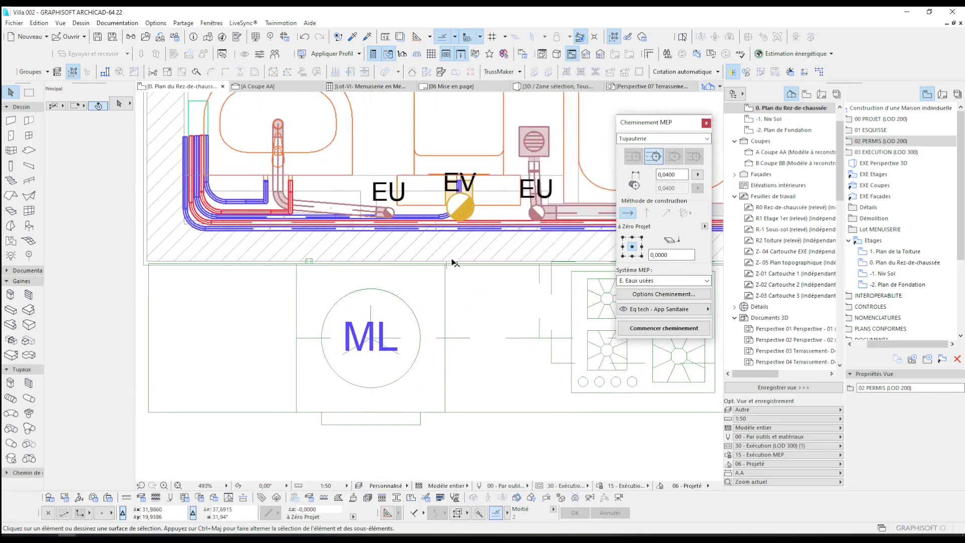
click(312, 256)
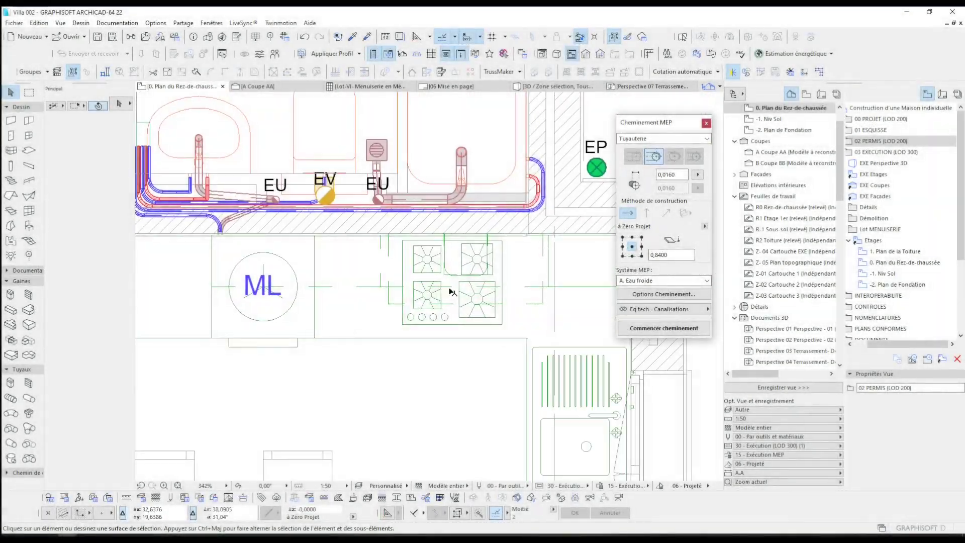
Select the kitchen sink to check its connection points near the EU downpipe.
middle_drag(592, 409, 418, 226)
click(419, 231)
key(Escape)
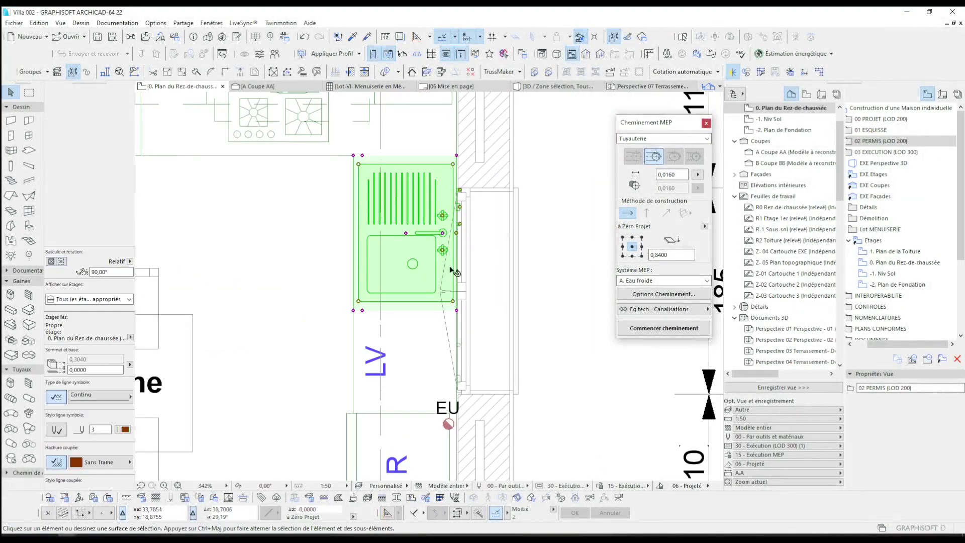
middle_drag(427, 337, 434, 319)
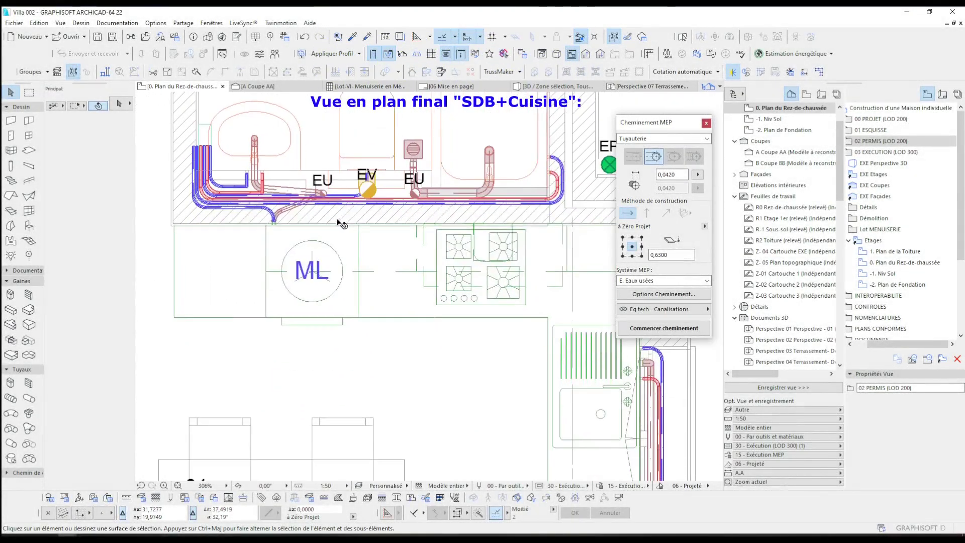
Examine the bathroom and kitchen piping in plan and in 3D, adjusting the perspective camera to view it from several sides.
scroll(495, 405, up, 2)
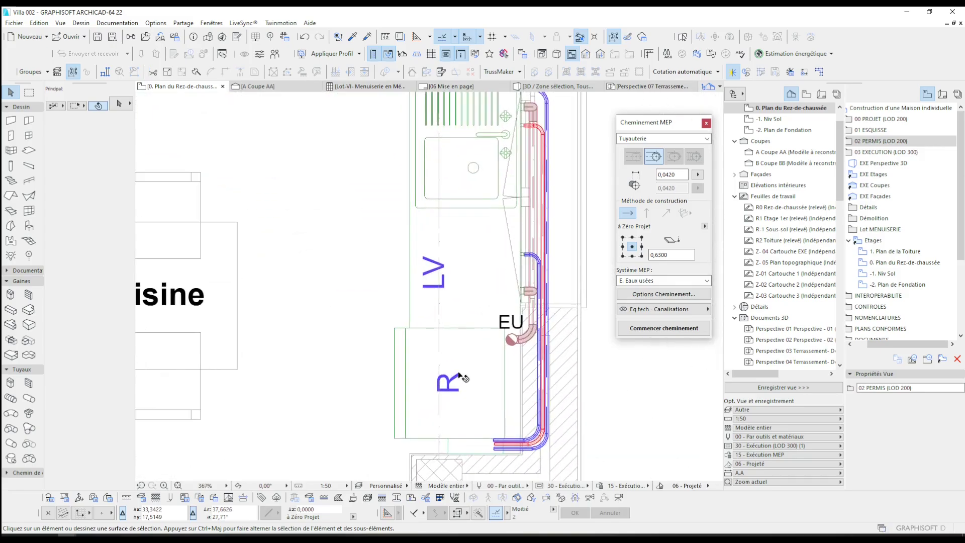
scroll(471, 372, down, 2)
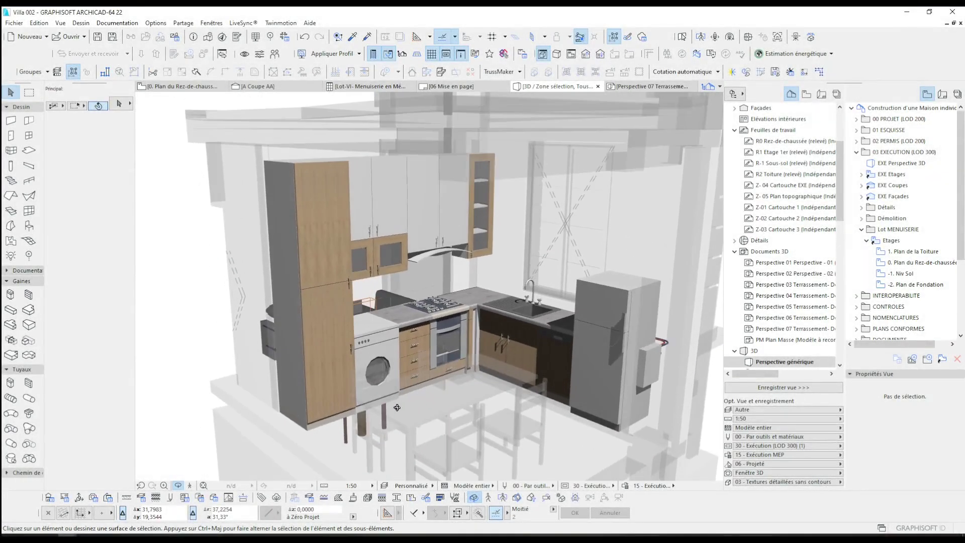
drag(397, 407, 384, 405)
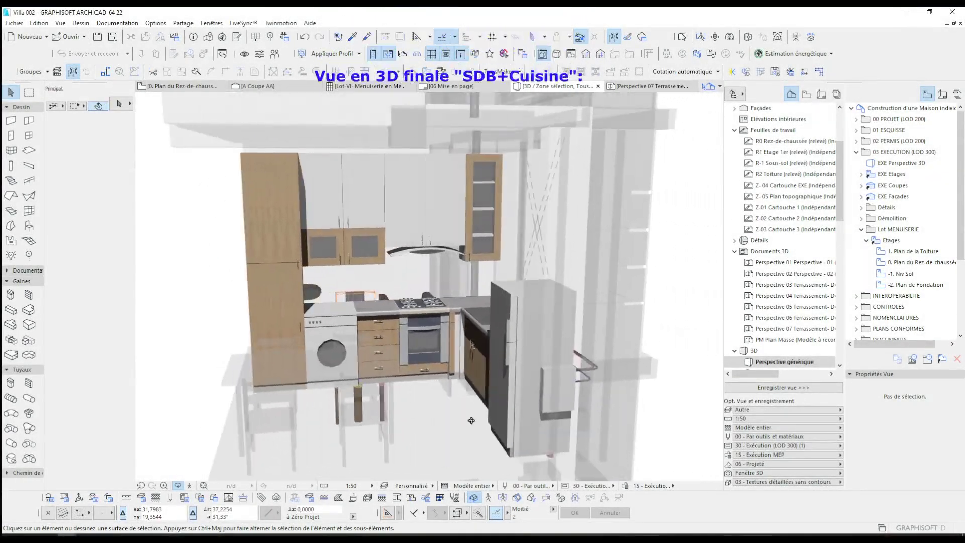
drag(553, 395, 436, 385)
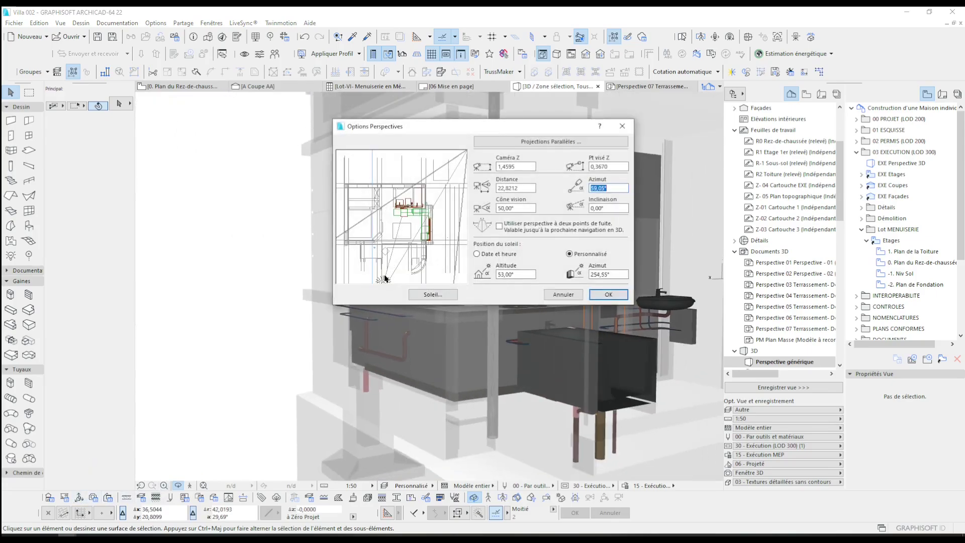
click(608, 294)
drag(543, 369, 401, 375)
drag(521, 394, 545, 385)
drag(546, 385, 529, 367)
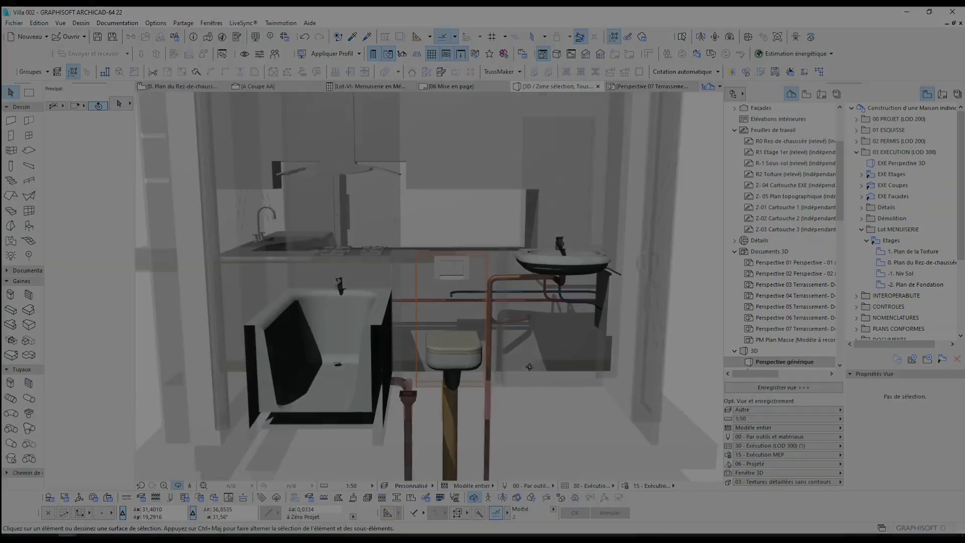